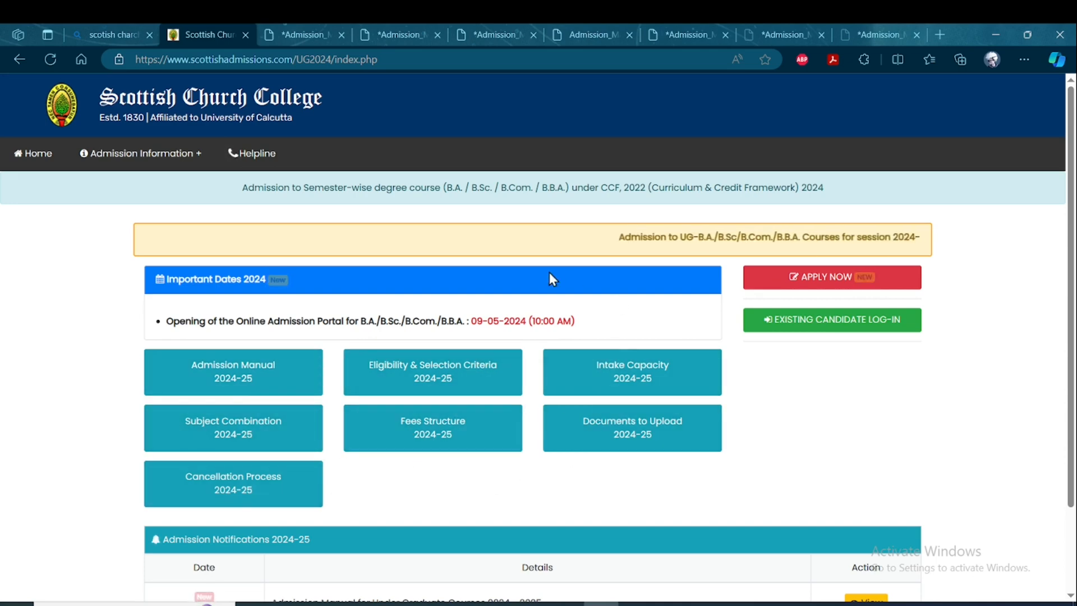
Start a new undergraduate application and tick the declaration that all instructions have been read and understood.
click(823, 284)
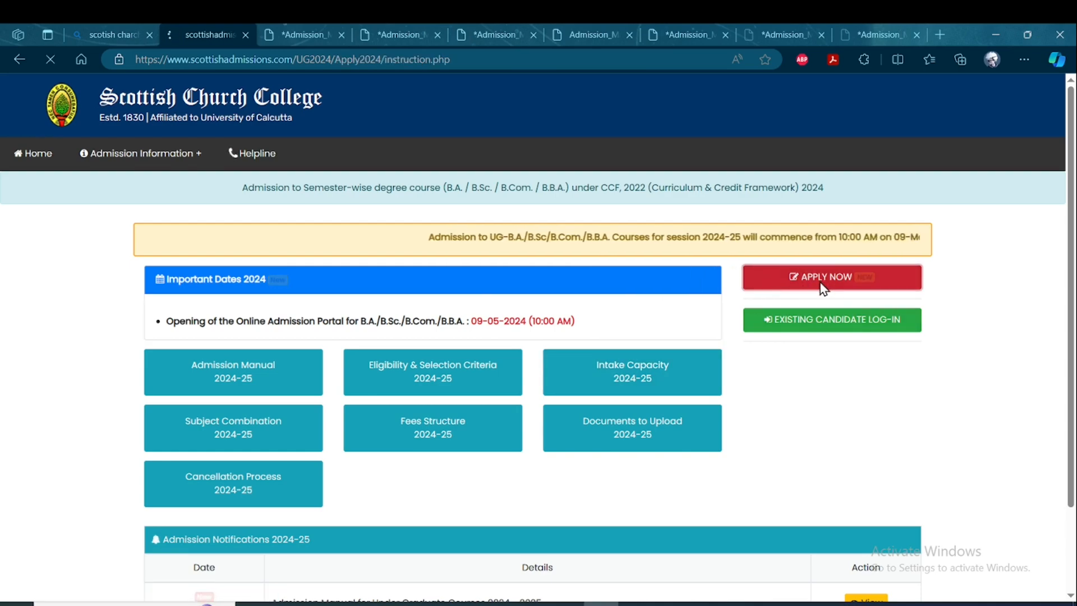
scroll(403, 443, down, 20)
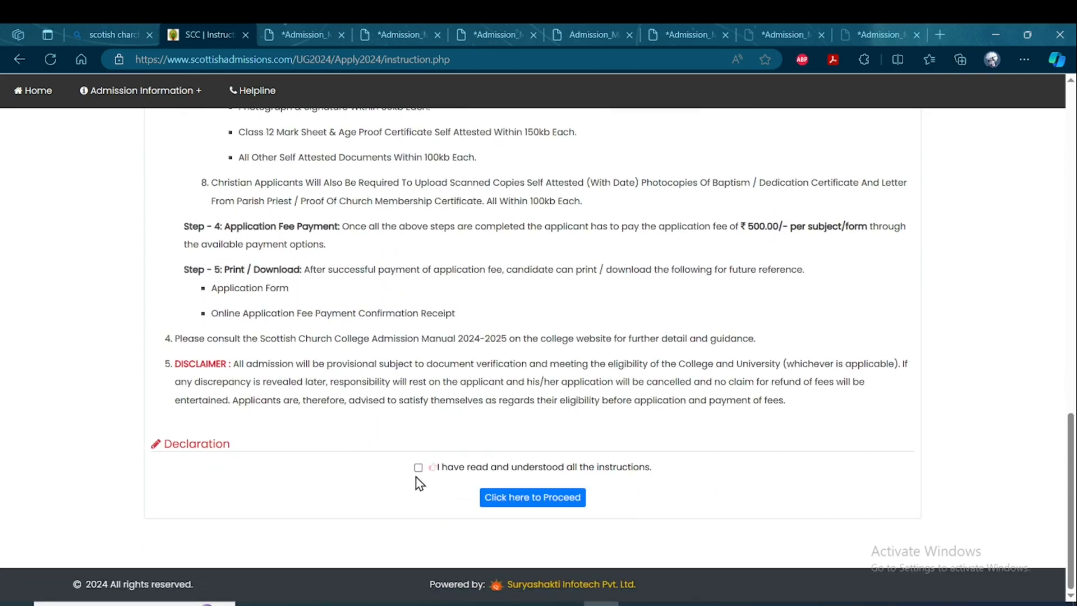
click(417, 467)
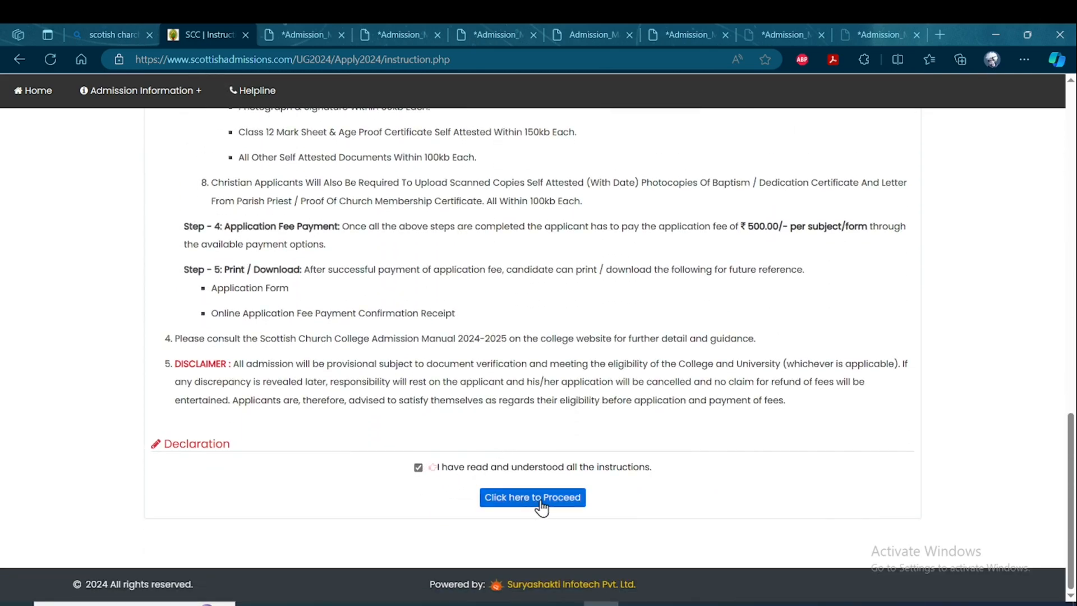
Read through the online registration instructions, covering the application steps, required documents, upload size limits and fee payment.
scroll(479, 463, up, 10)
scroll(473, 455, up, 10)
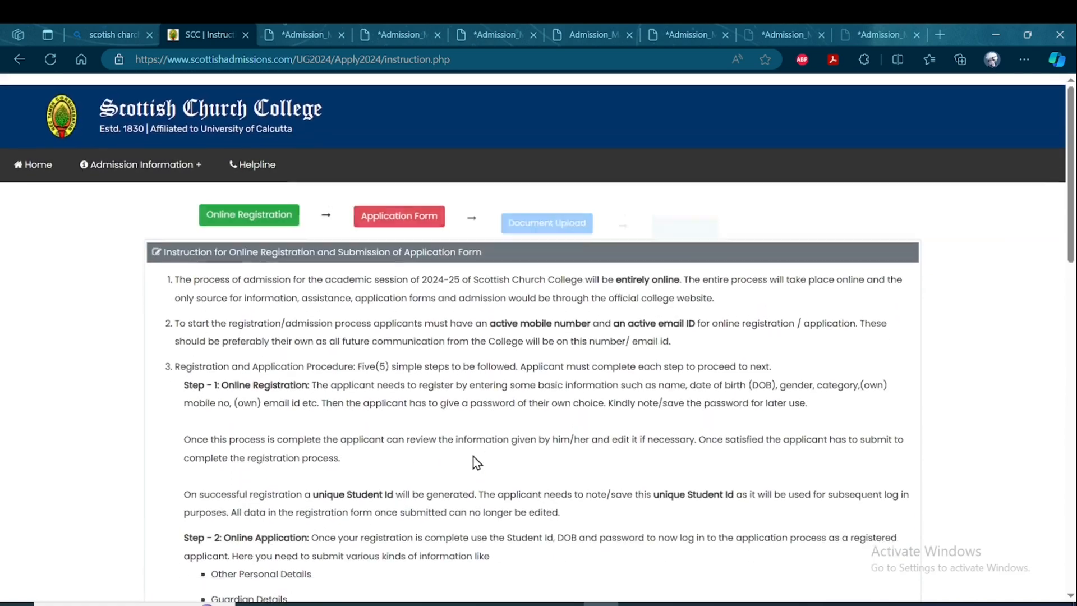
scroll(486, 276, down, 2)
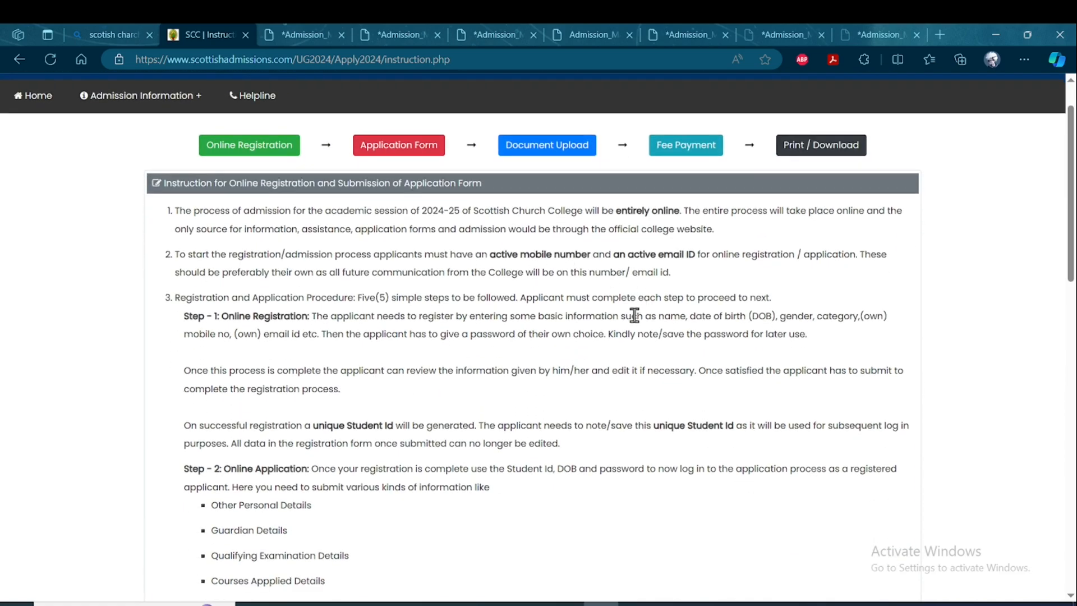
scroll(499, 387, down, 2)
scroll(452, 325, up, 2)
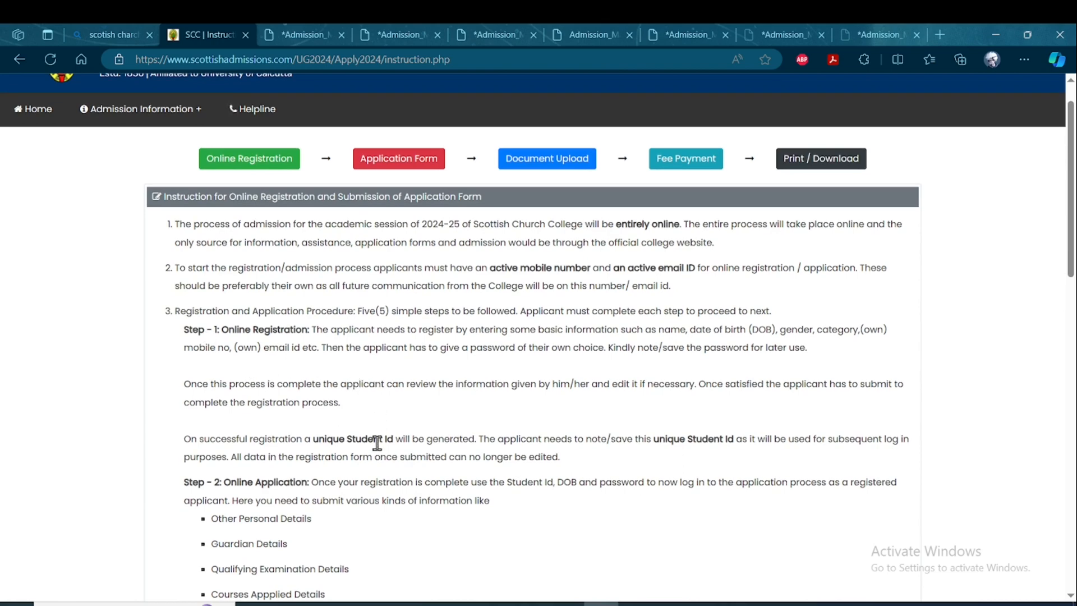
scroll(382, 450, down, 2)
scroll(391, 403, down, 2)
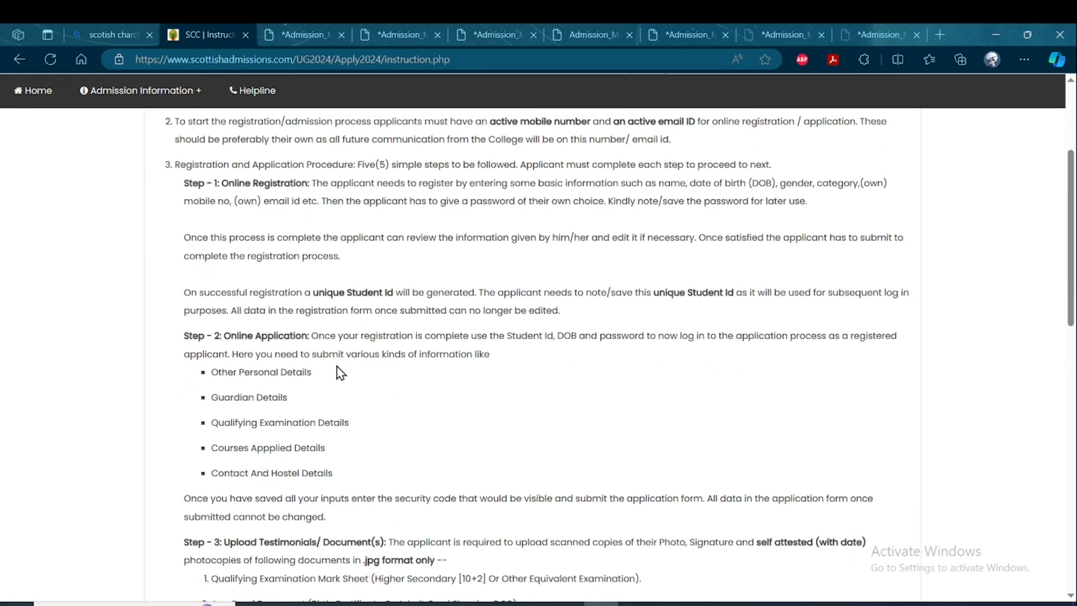
scroll(324, 380, down, 2)
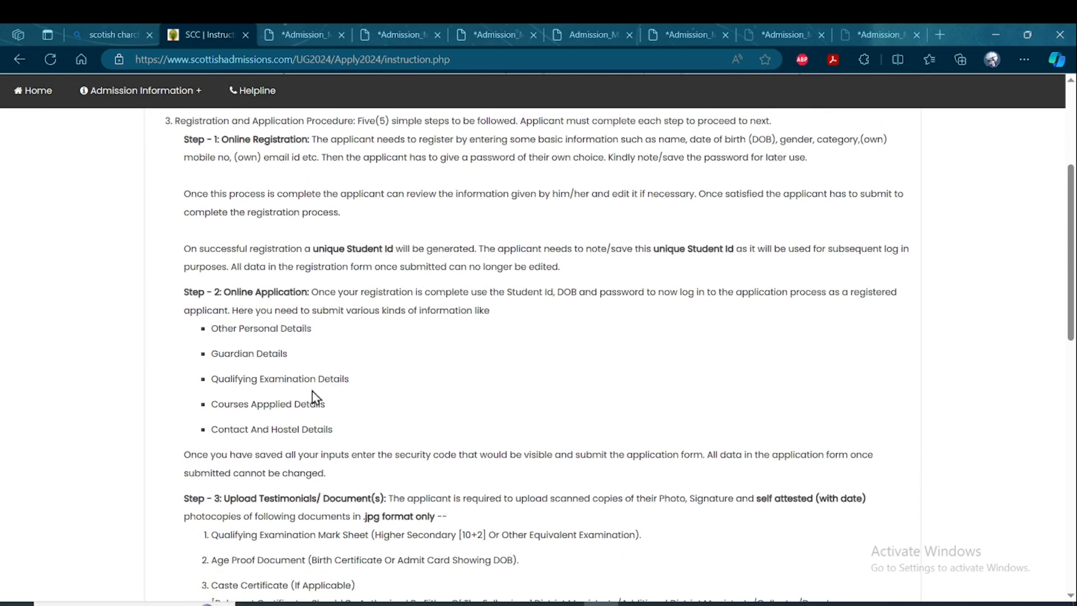
scroll(336, 376, down, 1)
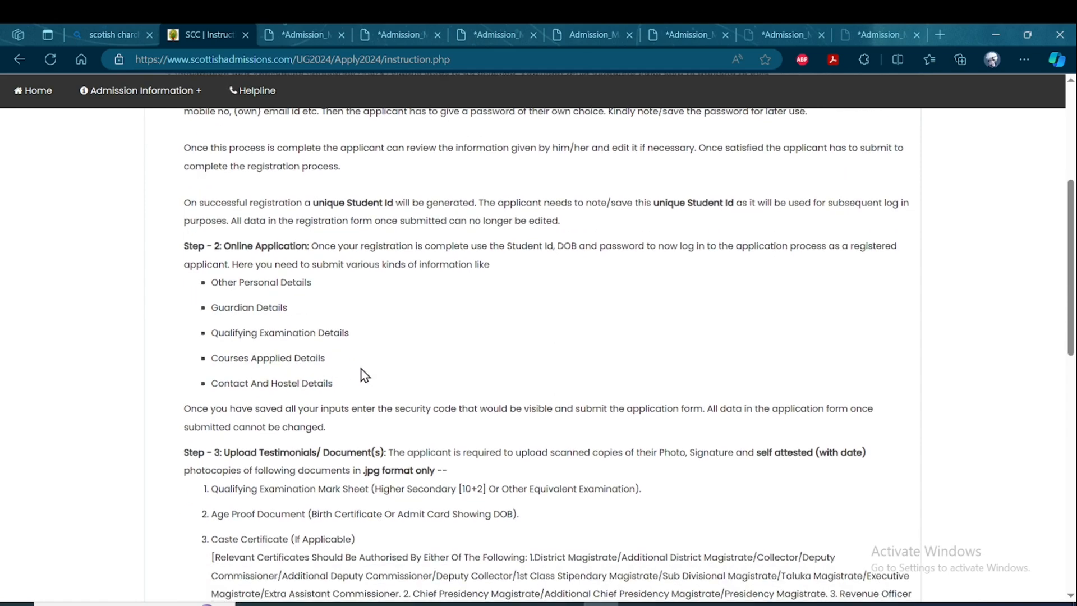
scroll(291, 392, down, 5)
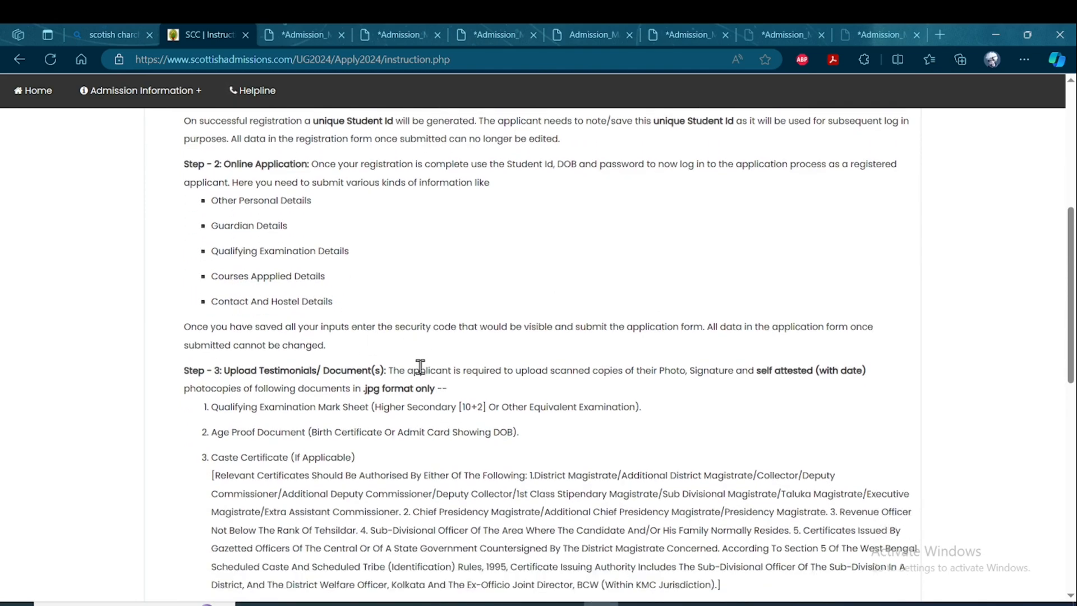
scroll(336, 364, down, 3)
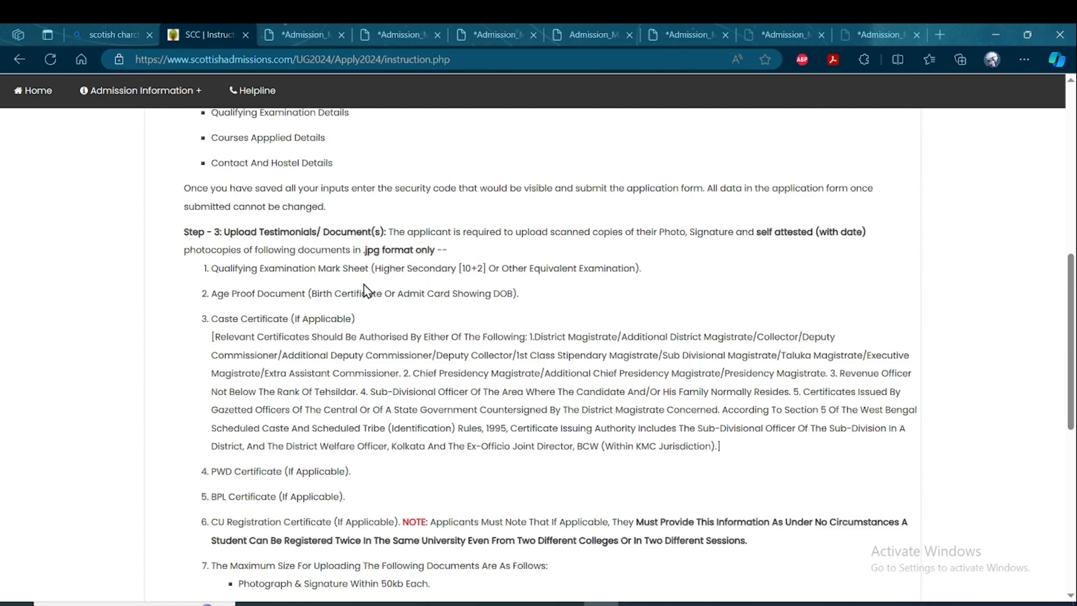
scroll(353, 291, down, 1)
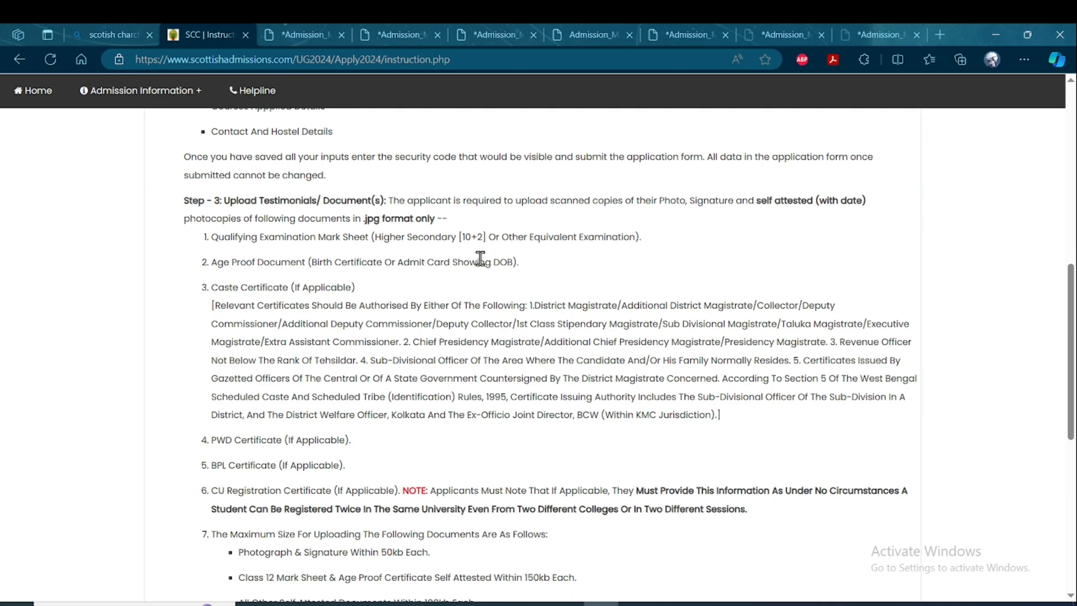
scroll(480, 258, down, 2)
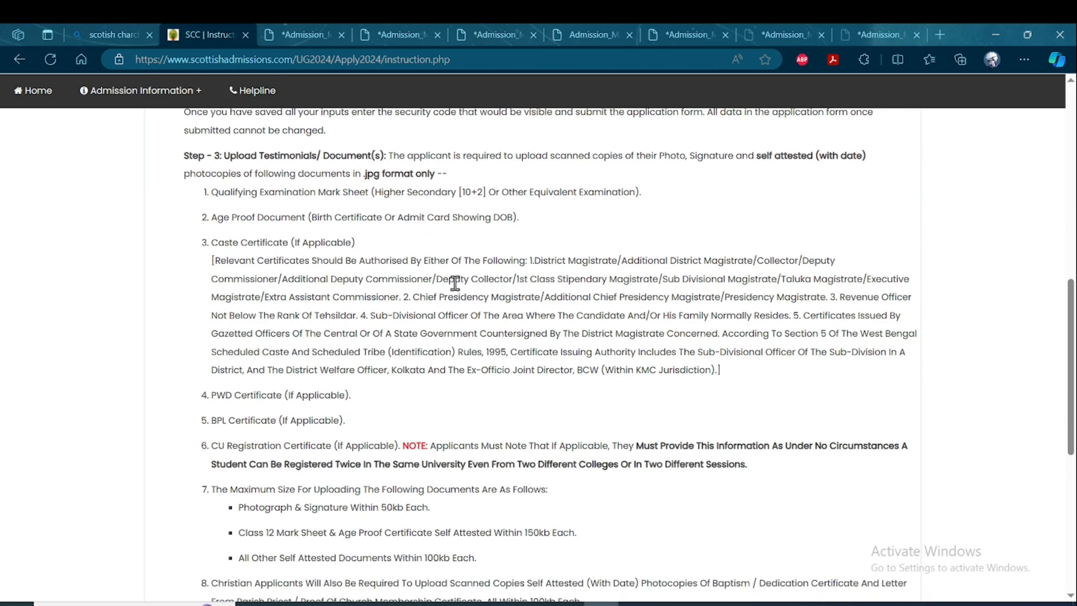
scroll(455, 283, down, 5)
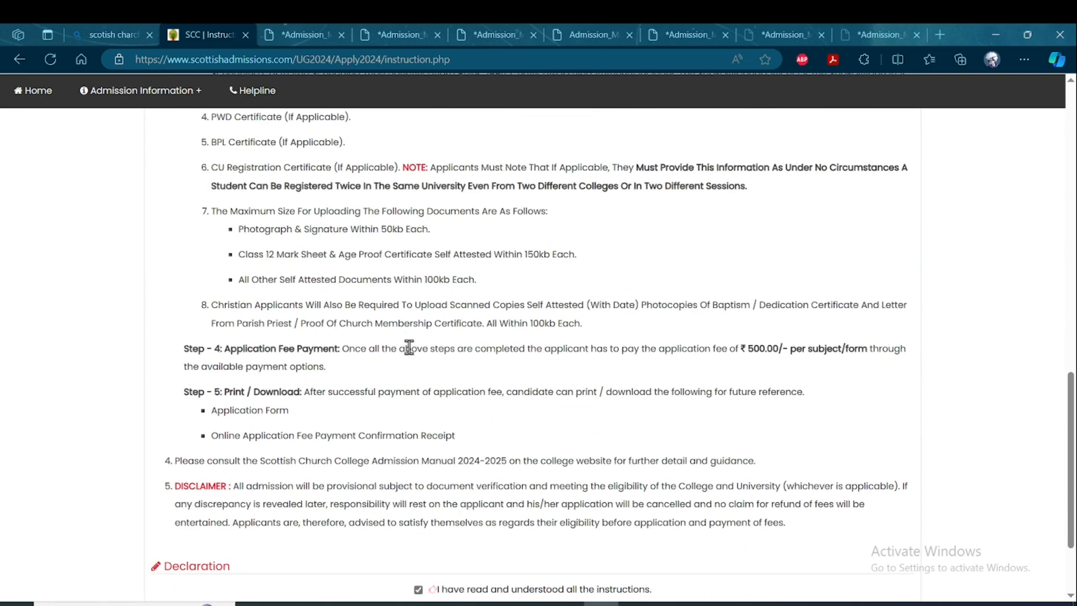
scroll(409, 347, down, 3)
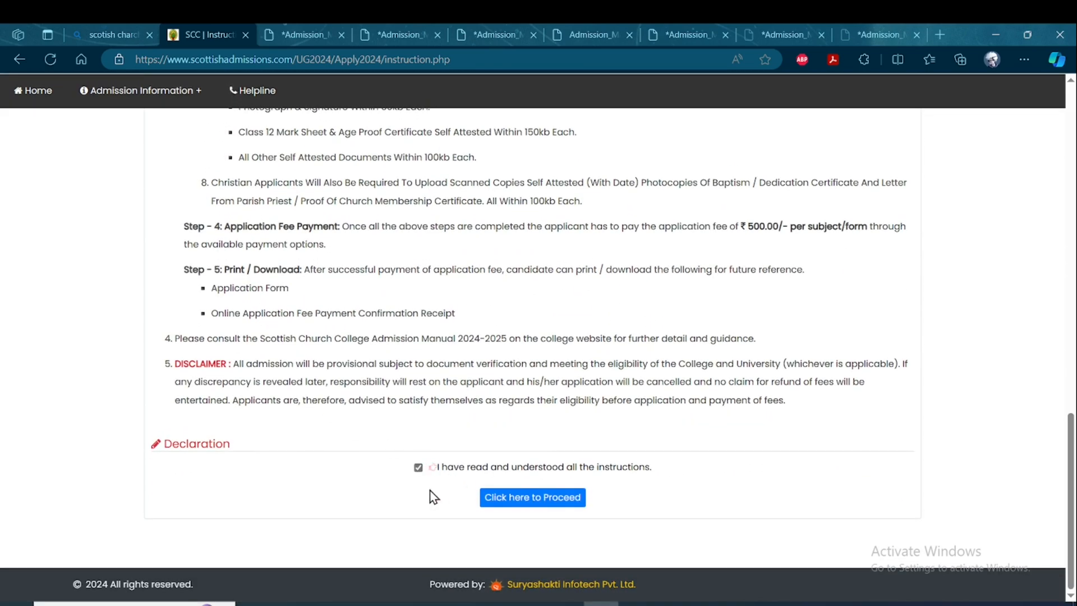
Proceed from the accepted instructions to the registration form's personal details.
click(533, 509)
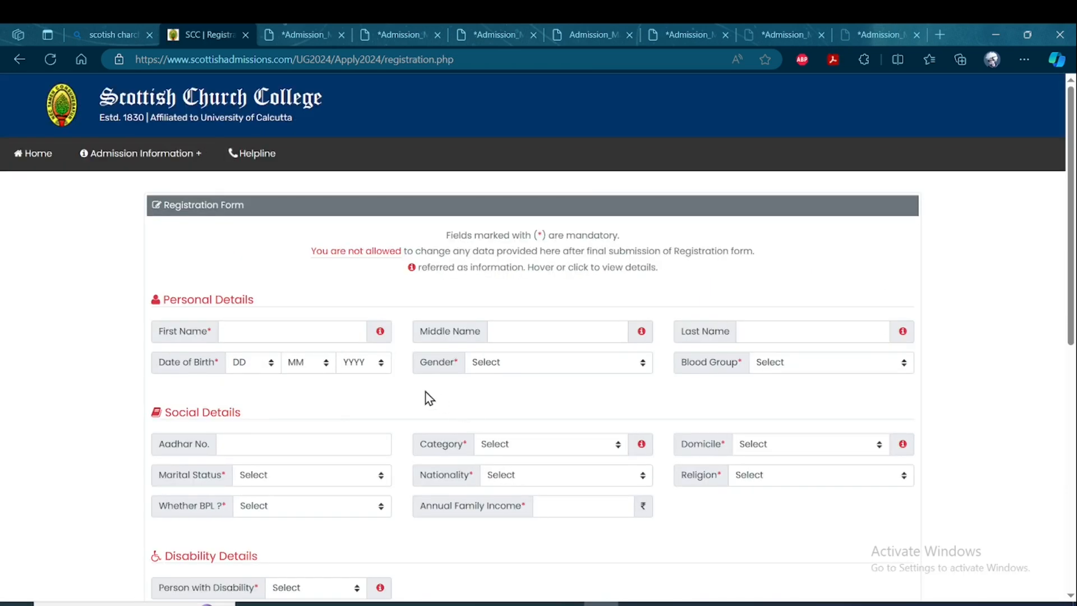
scroll(369, 334, down, 3)
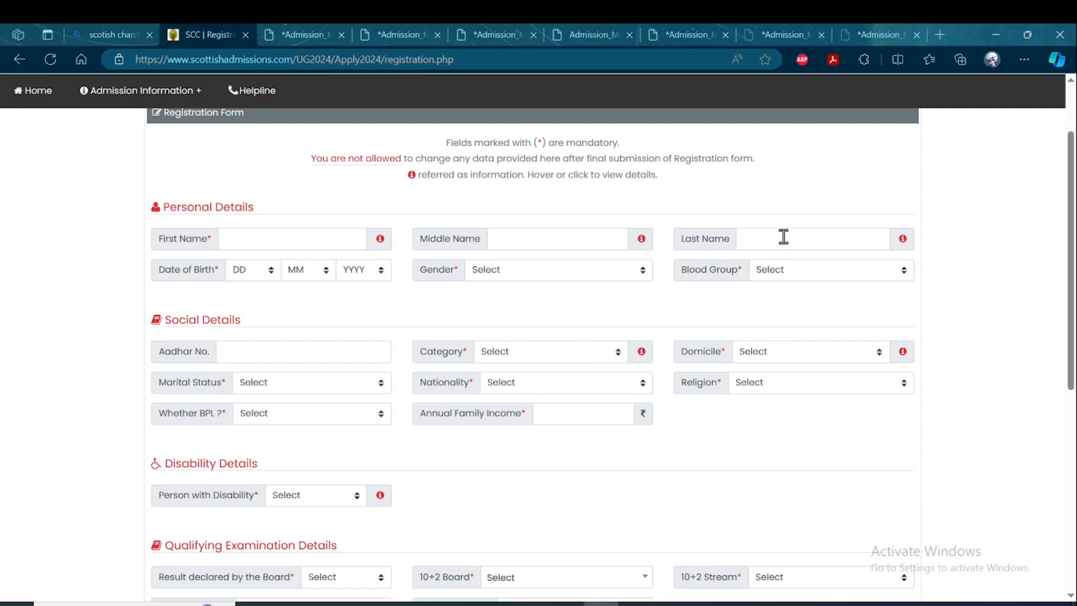
Examine the choices offered for date of birth, gender and blood group in the personal details.
click(265, 270)
click(291, 298)
click(315, 274)
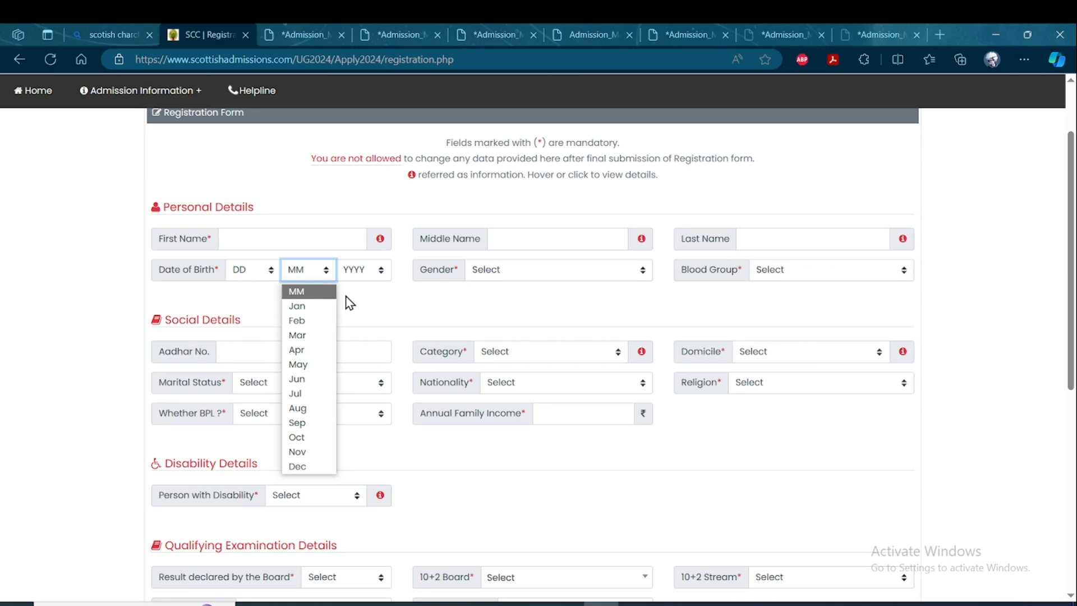
click(369, 270)
click(418, 300)
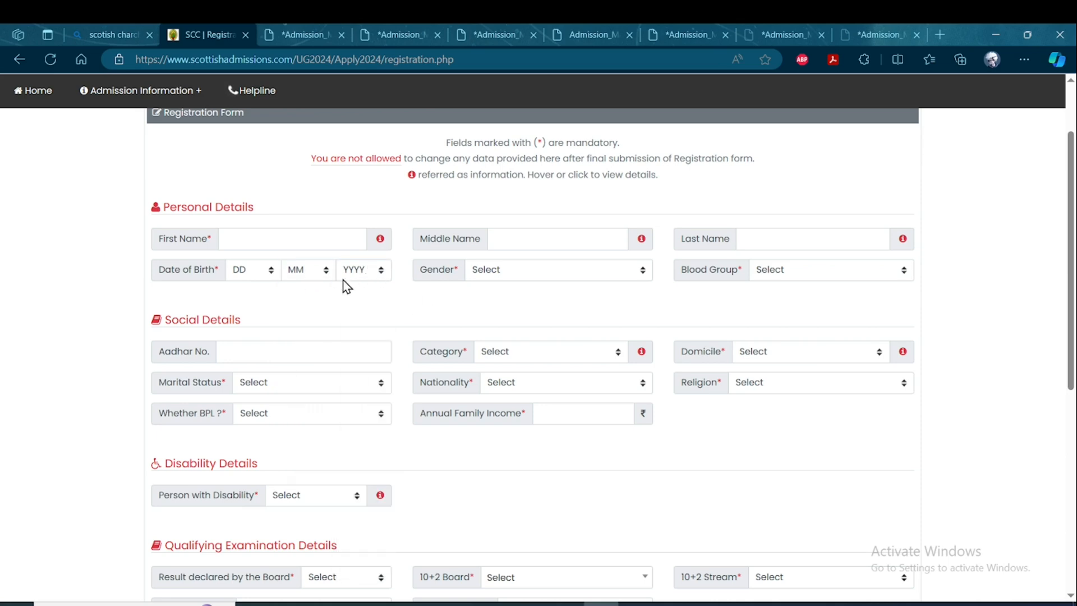
click(554, 271)
click(820, 275)
click(900, 271)
click(958, 262)
Examine the choices for category, domicile and marital status in the social details.
scroll(314, 314, down, 2)
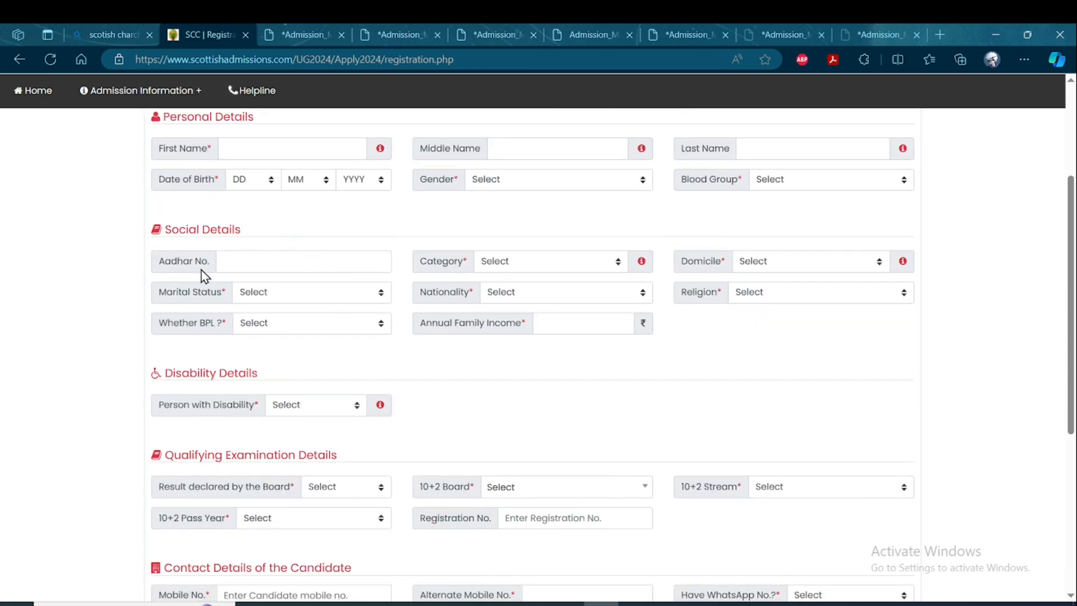
click(606, 261)
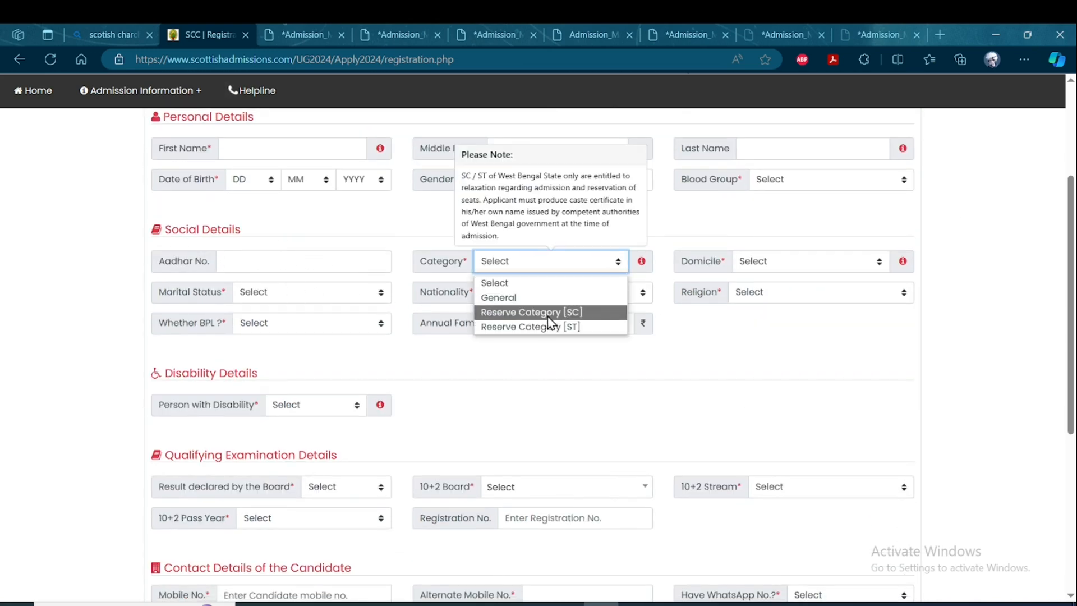
click(558, 360)
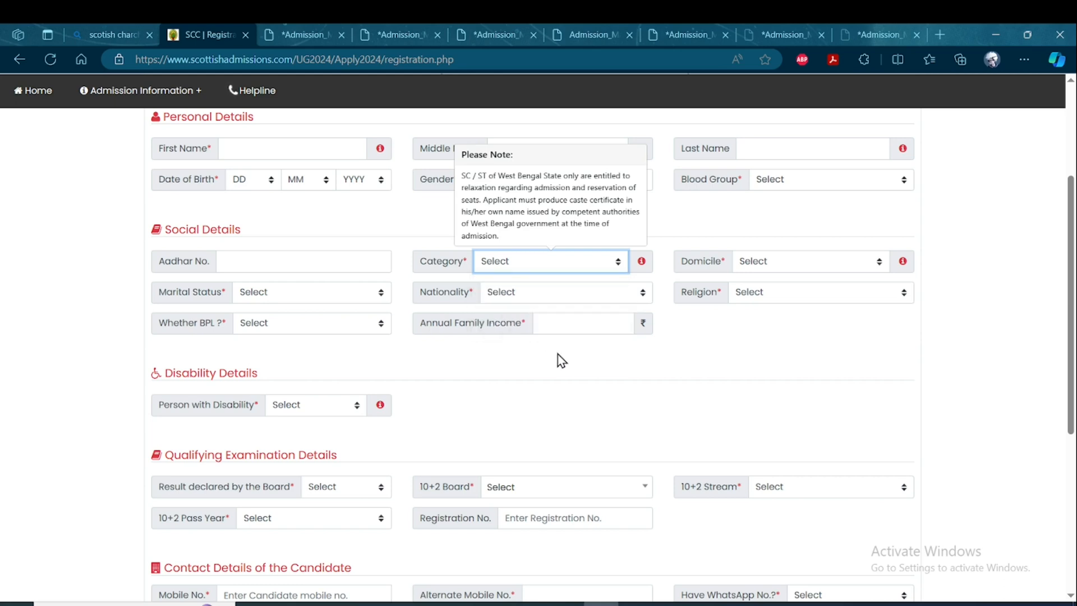
click(799, 267)
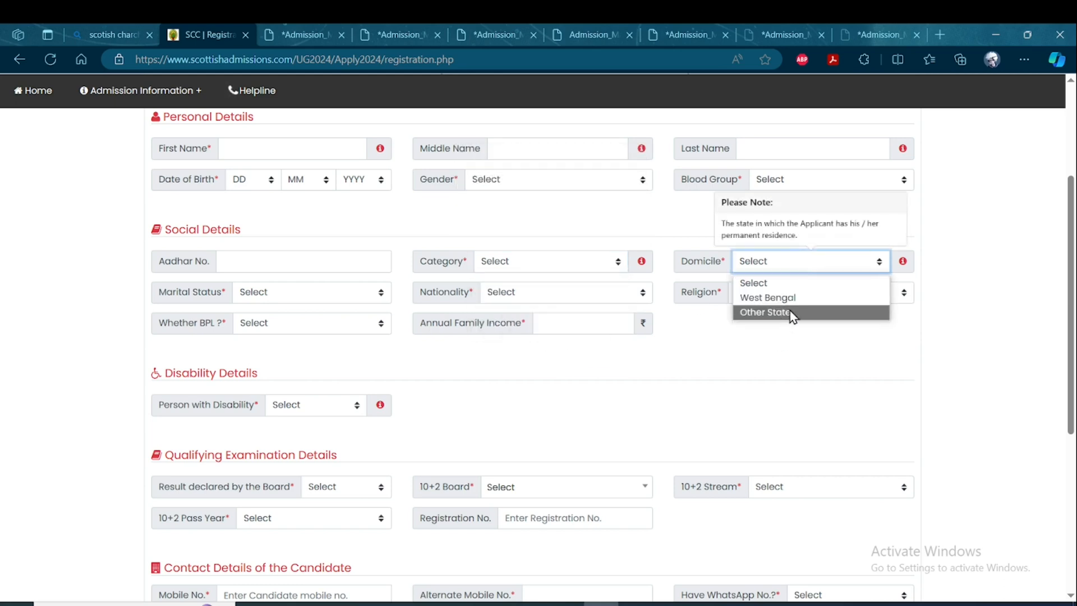
click(581, 364)
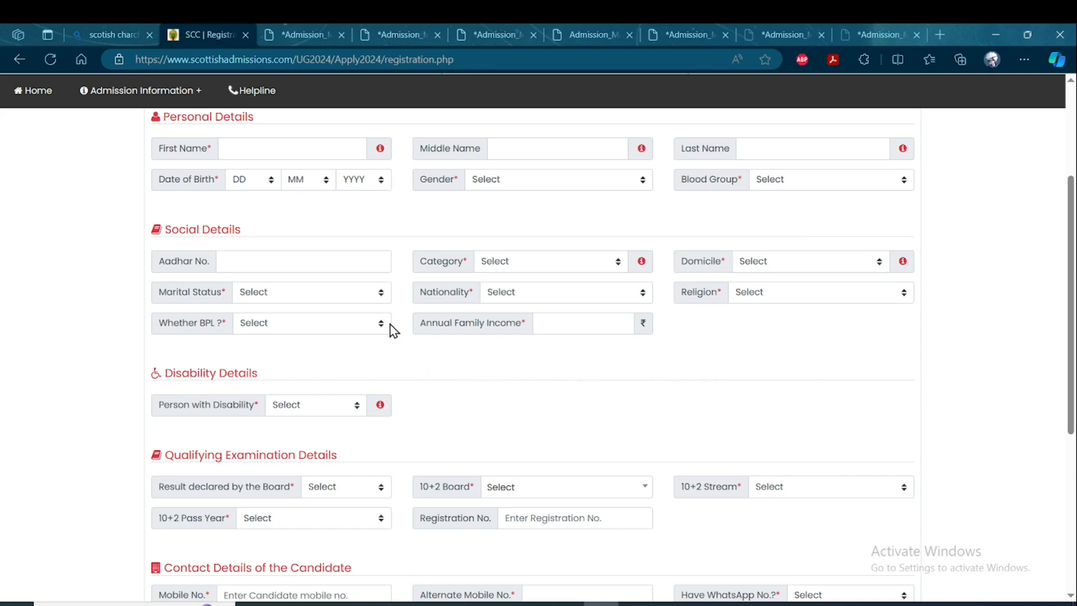
click(331, 296)
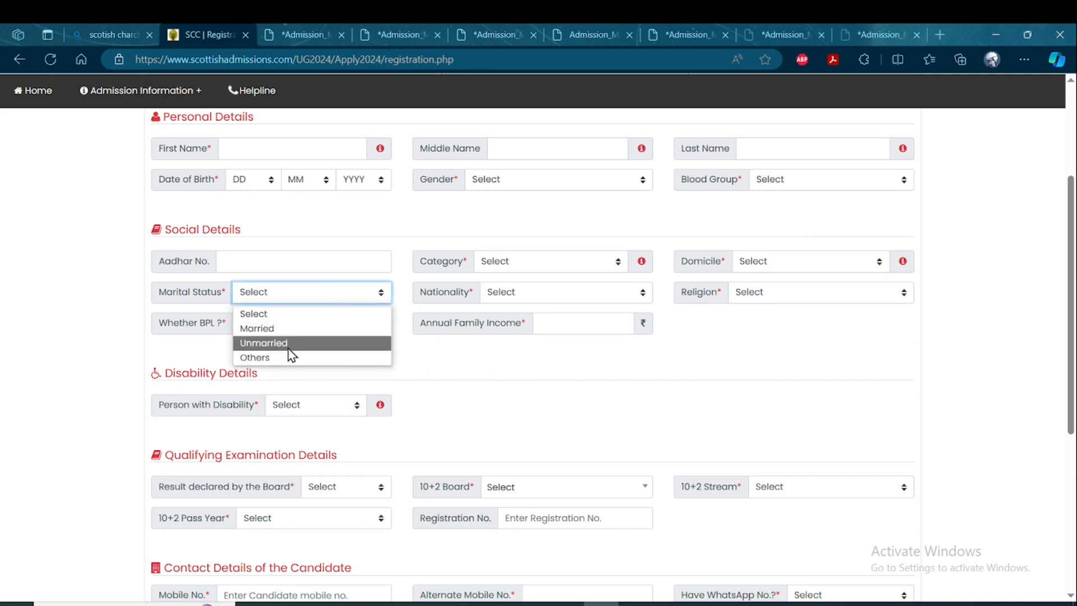
Set the nationality to Indian and check the available religion choices without selecting one.
click(544, 298)
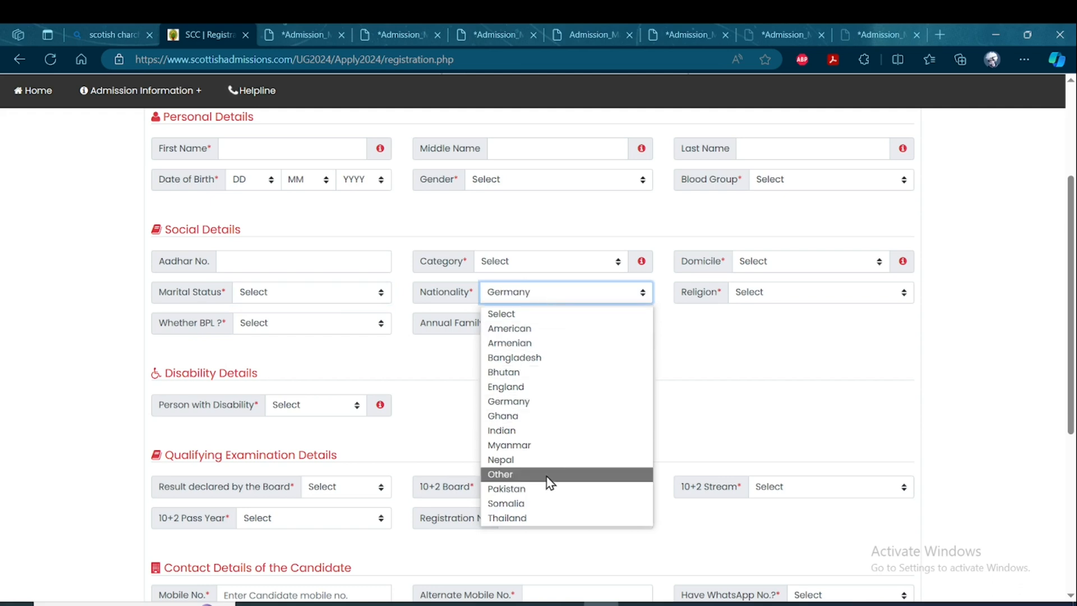
click(515, 432)
click(772, 295)
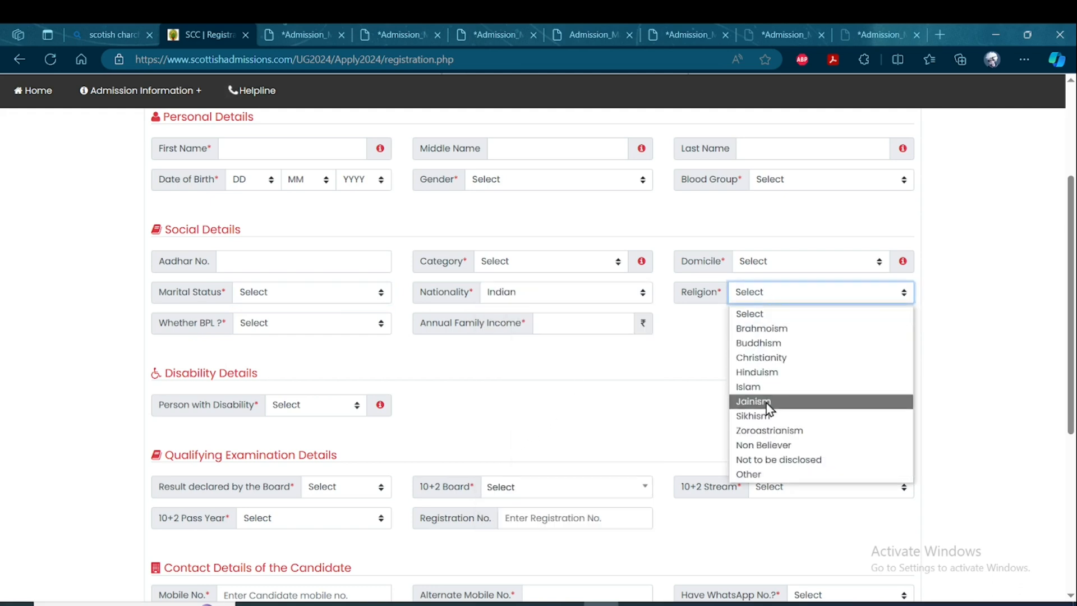
click(648, 379)
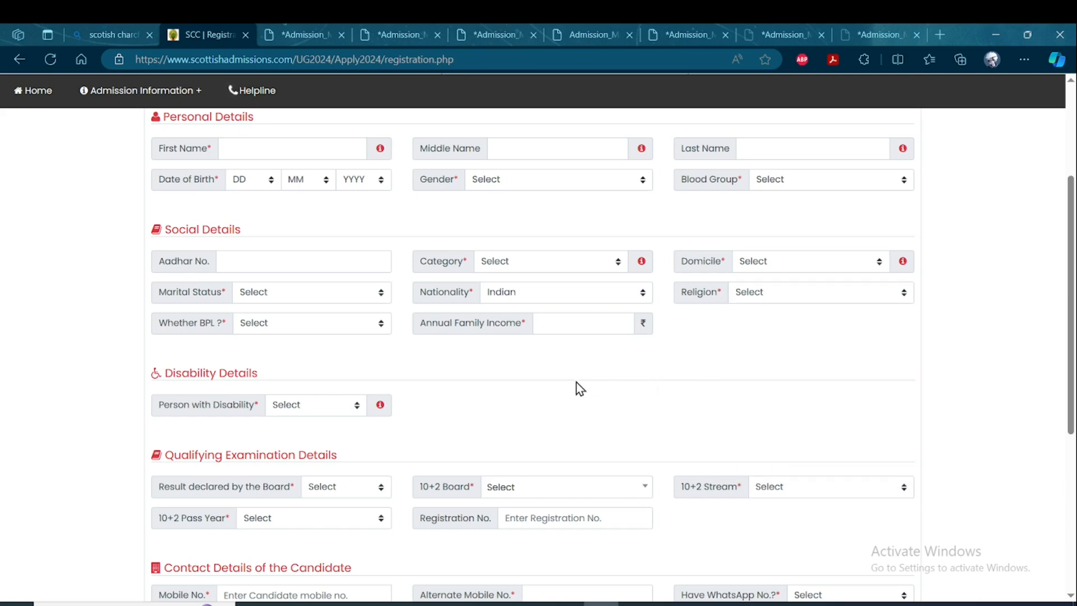
Set Person with Disability to Yes and check the disability type and percentage fields.
click(335, 405)
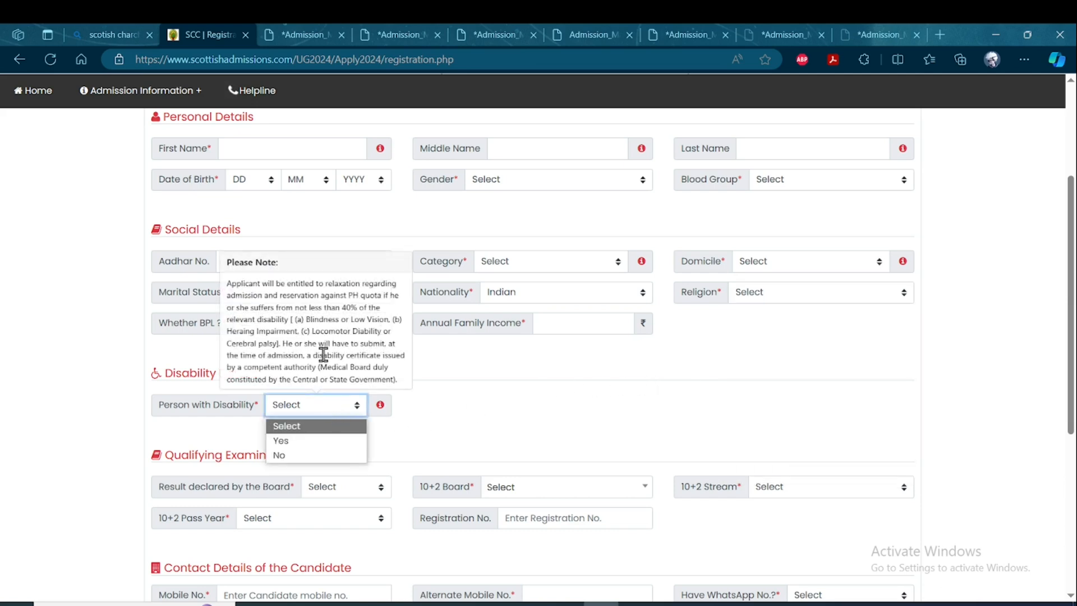
click(301, 442)
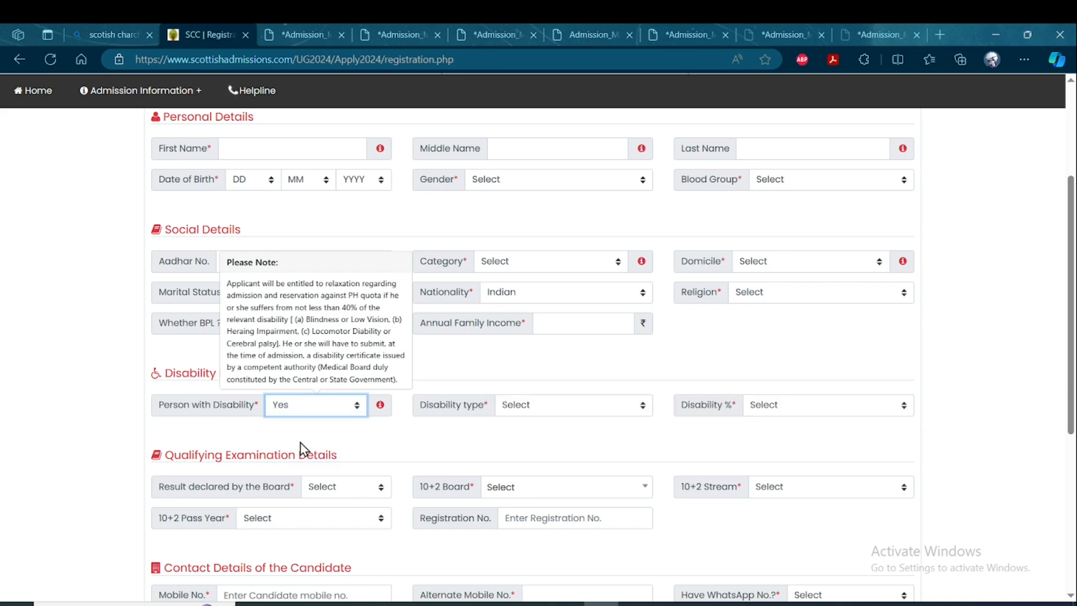
click(540, 405)
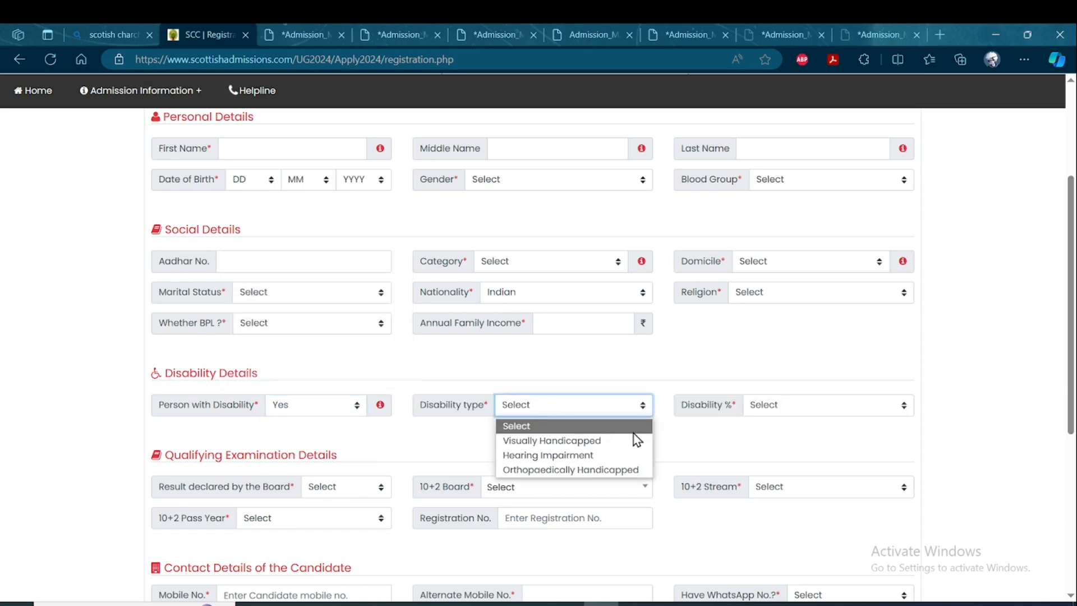
click(772, 409)
Set Person with Disability to No in the disability details.
click(342, 401)
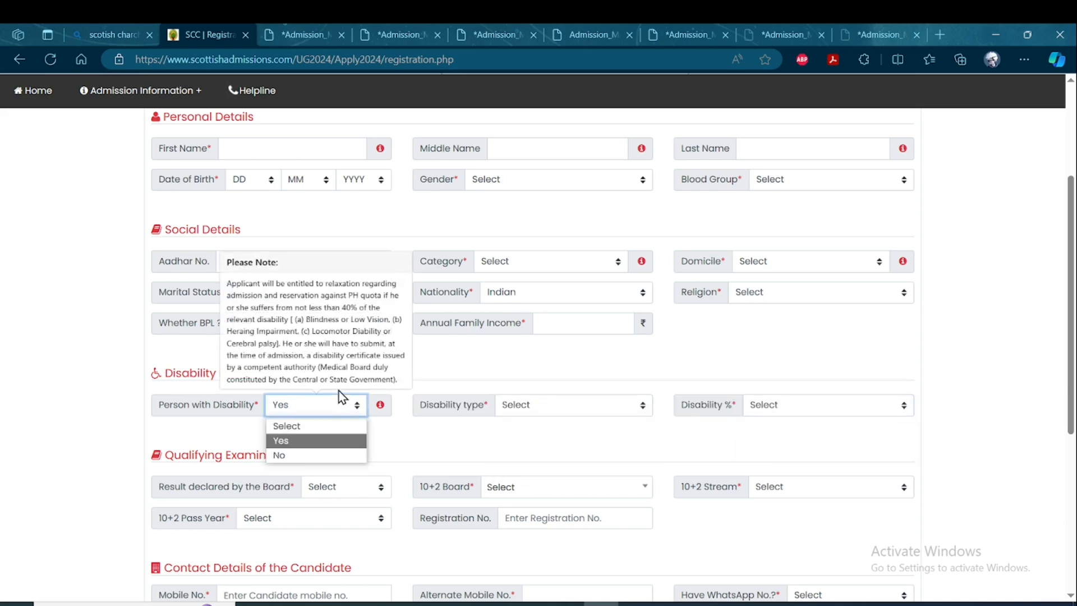
click(304, 454)
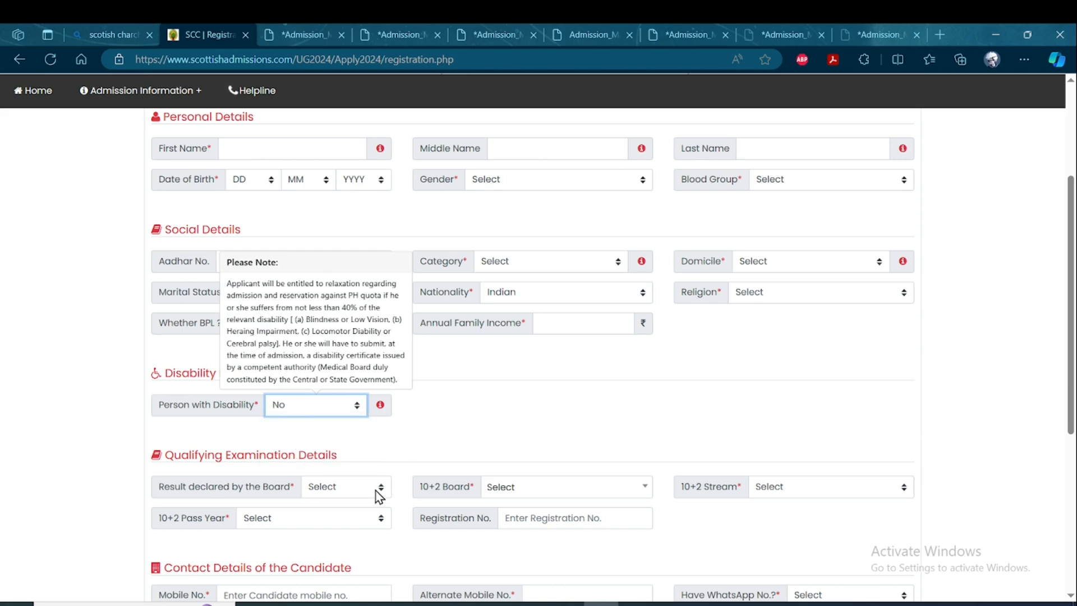
Set the board result to Pass, the 10+2 board to W.B.C.H.S.E. (WBCHSE) and the 10+2 stream to Arts in the qualifying examination details.
click(366, 487)
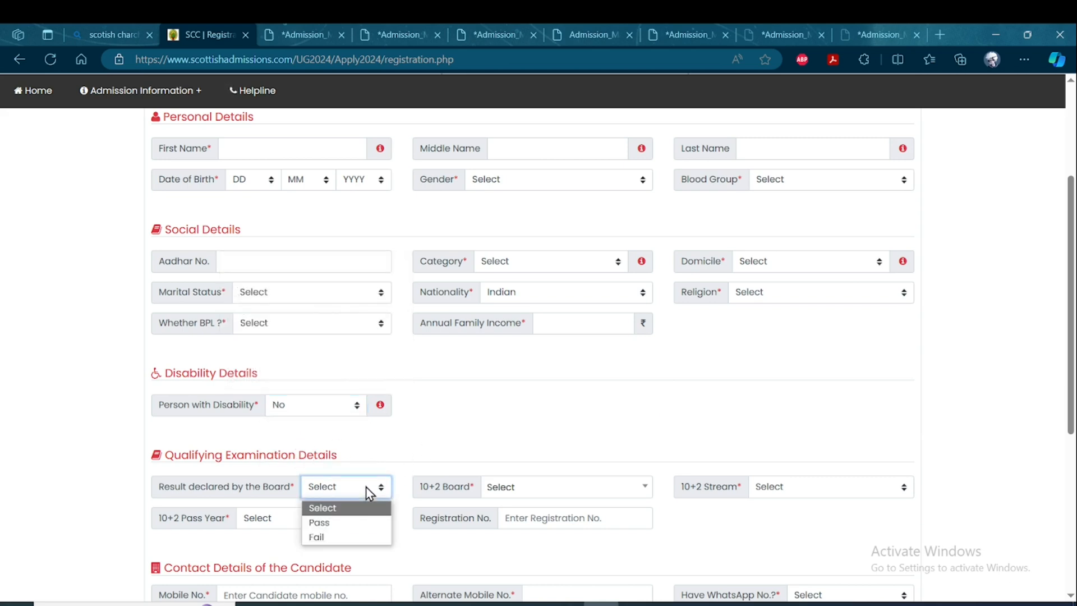
click(348, 521)
click(555, 489)
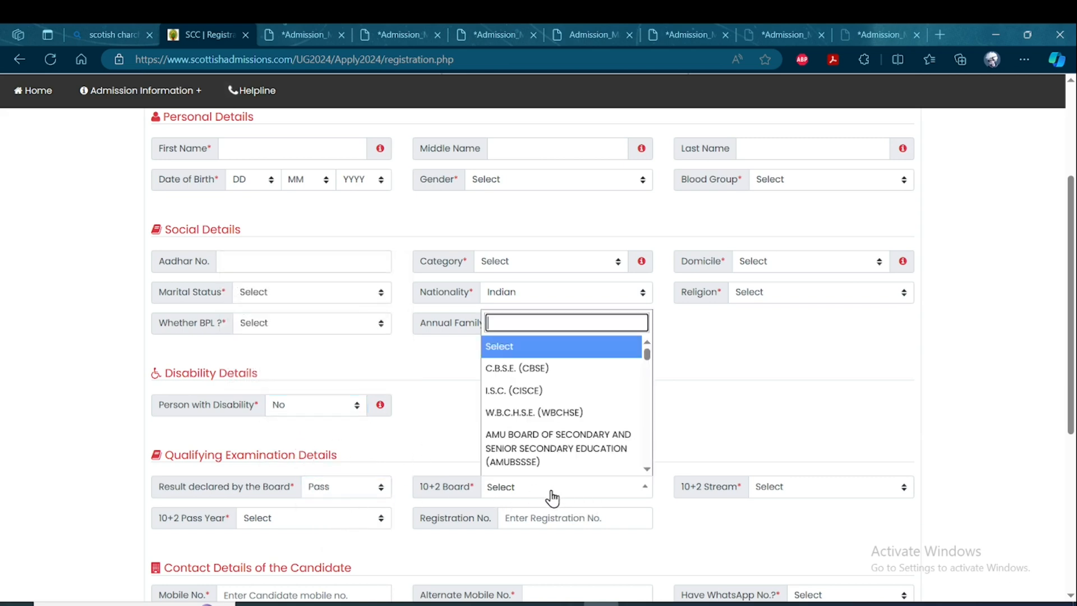
click(559, 416)
click(788, 486)
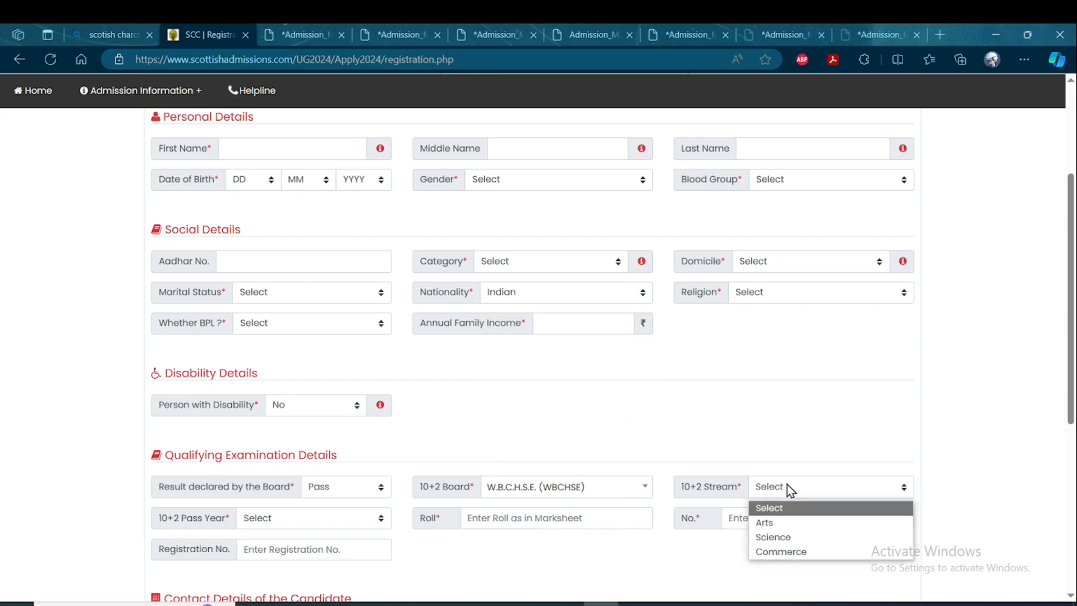
click(759, 522)
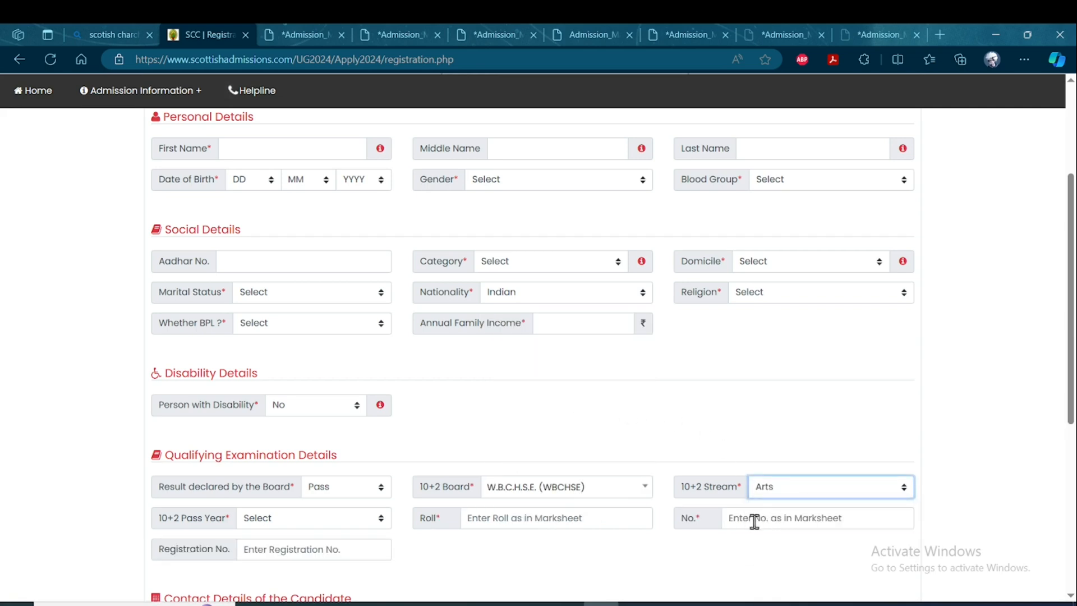
Set the 10+2 pass year to 2024 and make the empty Roll field active.
scroll(354, 436, down, 1)
click(285, 470)
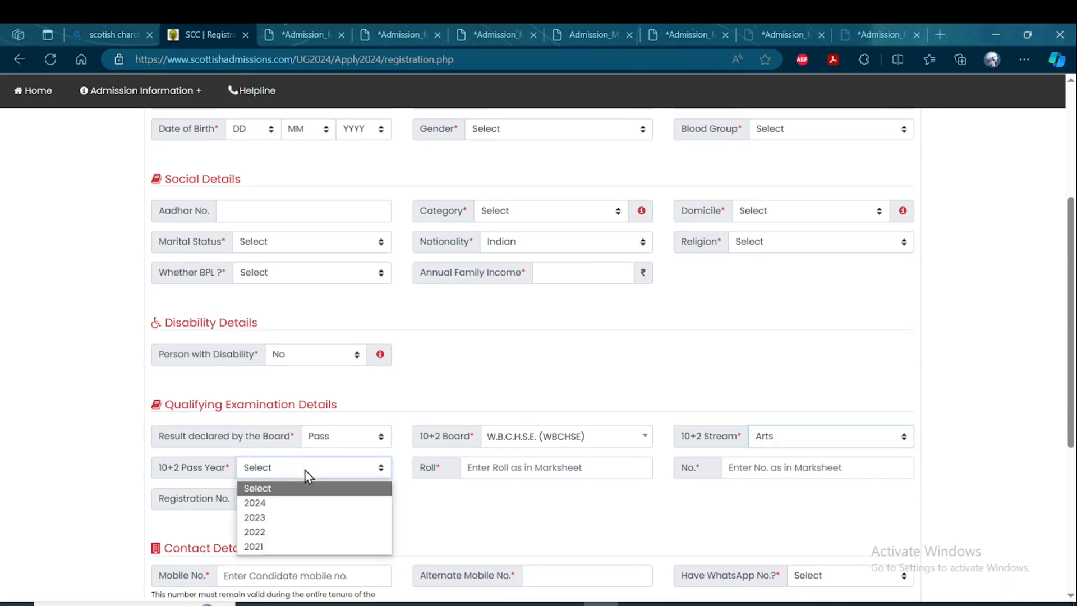
click(275, 506)
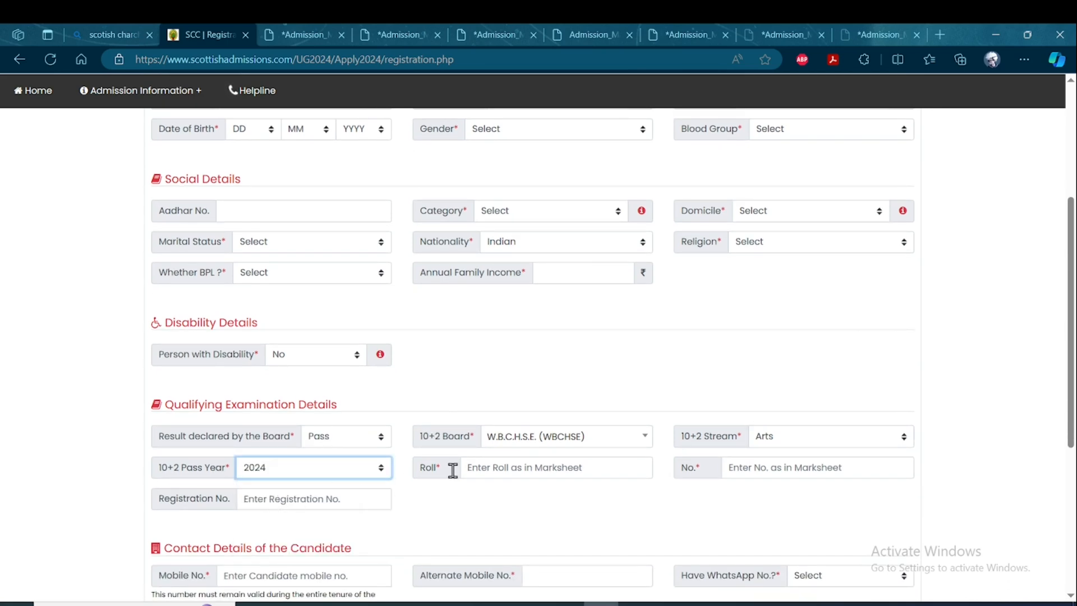
click(543, 465)
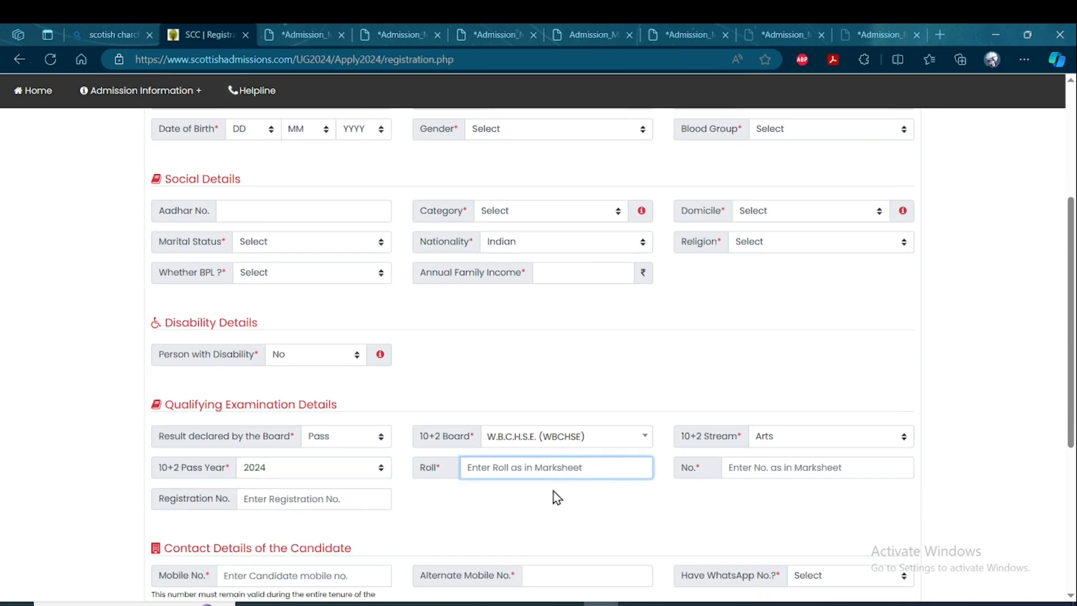
Set Have WhatsApp No. to Yes in the candidate's contact details and check the security details at the end of the form.
scroll(355, 490, down, 2)
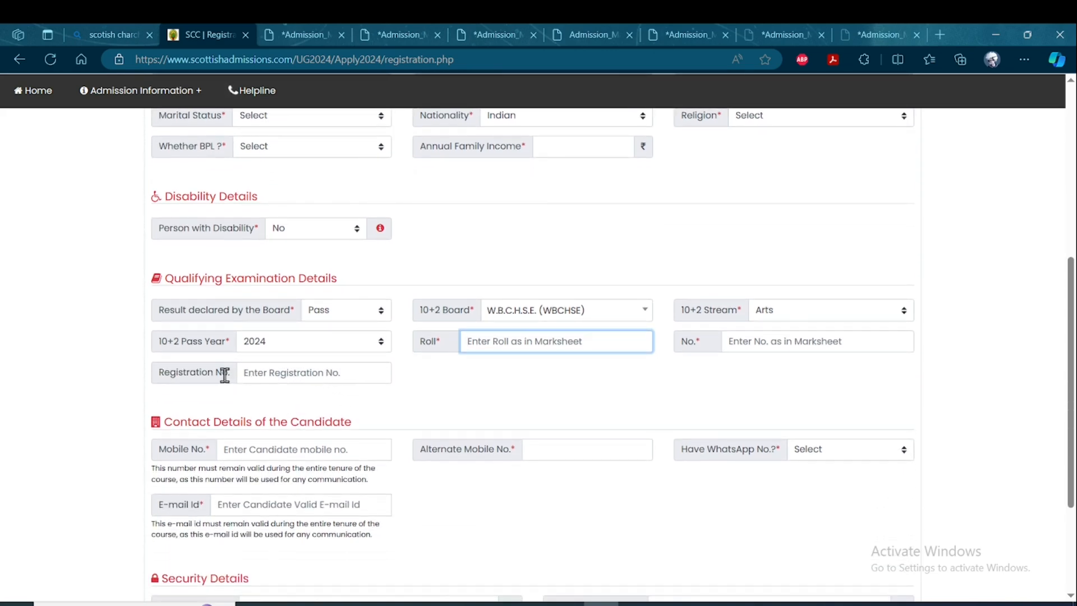
scroll(235, 370, down, 1)
scroll(359, 393, down, 1)
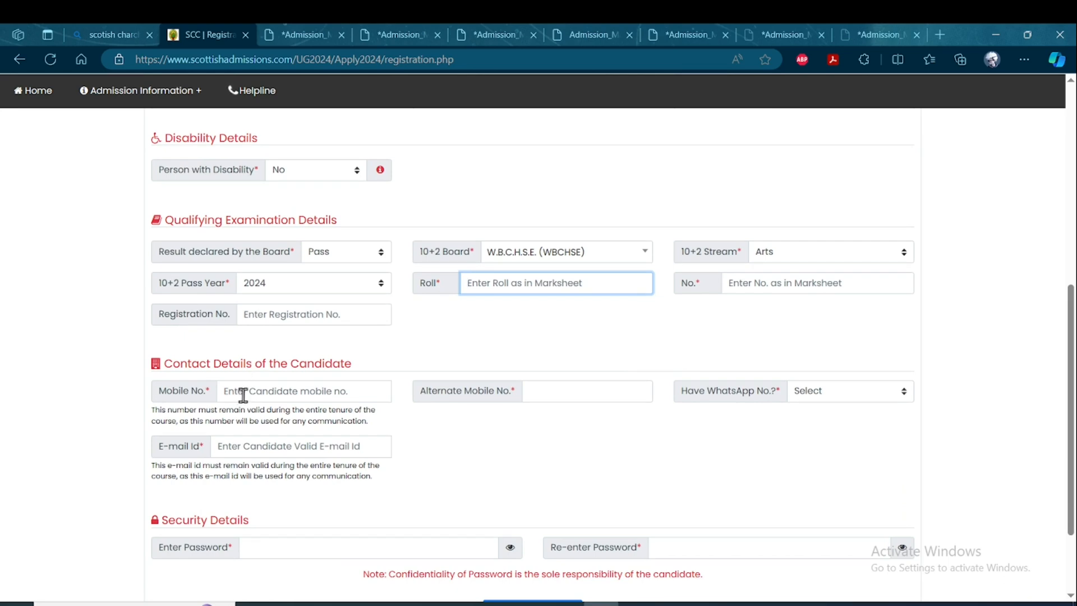
click(834, 390)
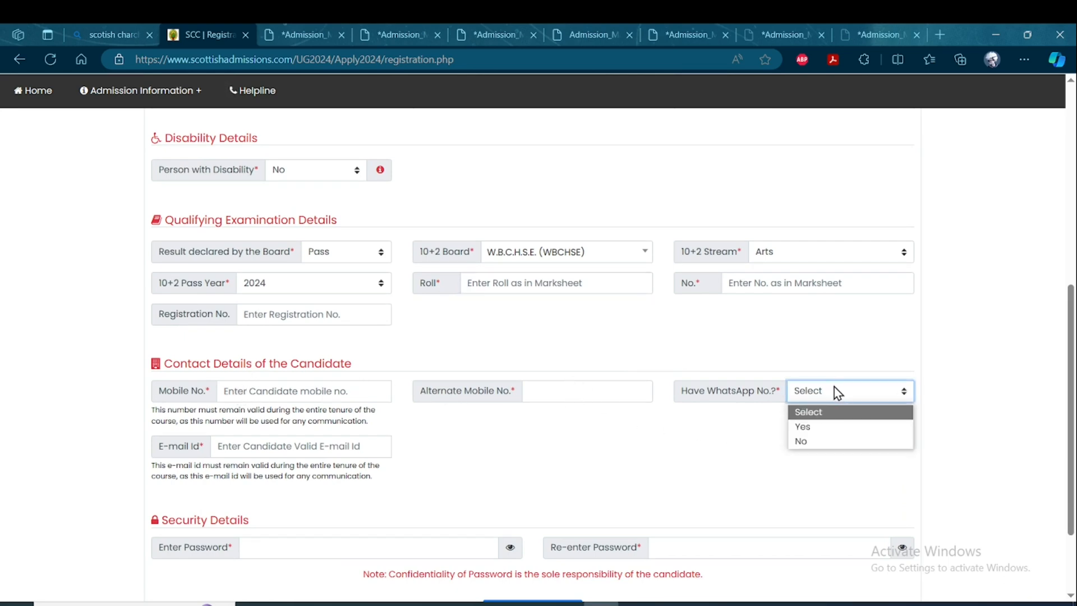
click(822, 427)
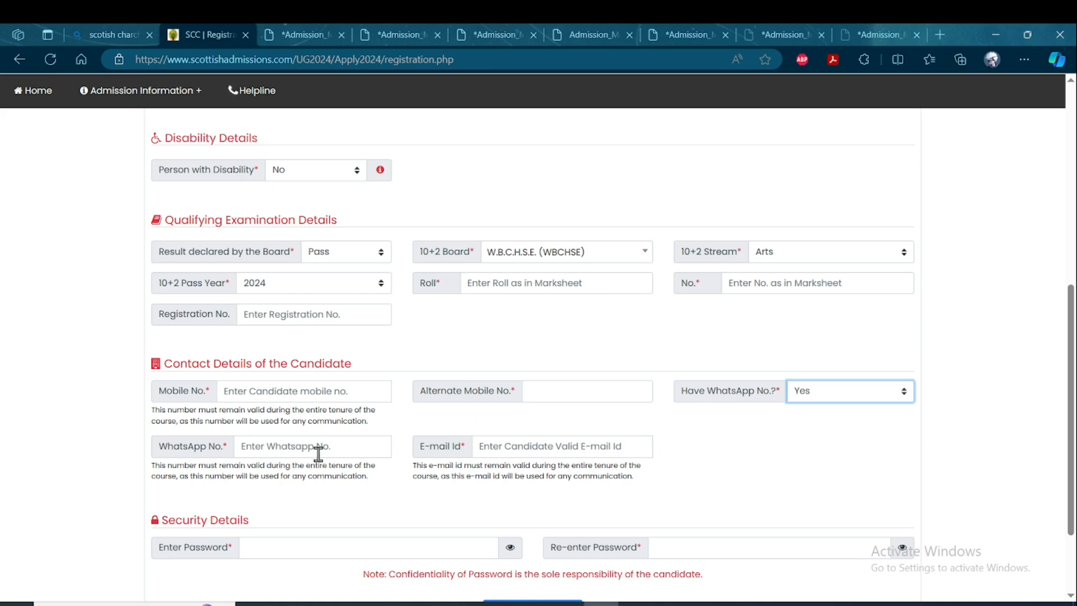
scroll(336, 449, down, 2)
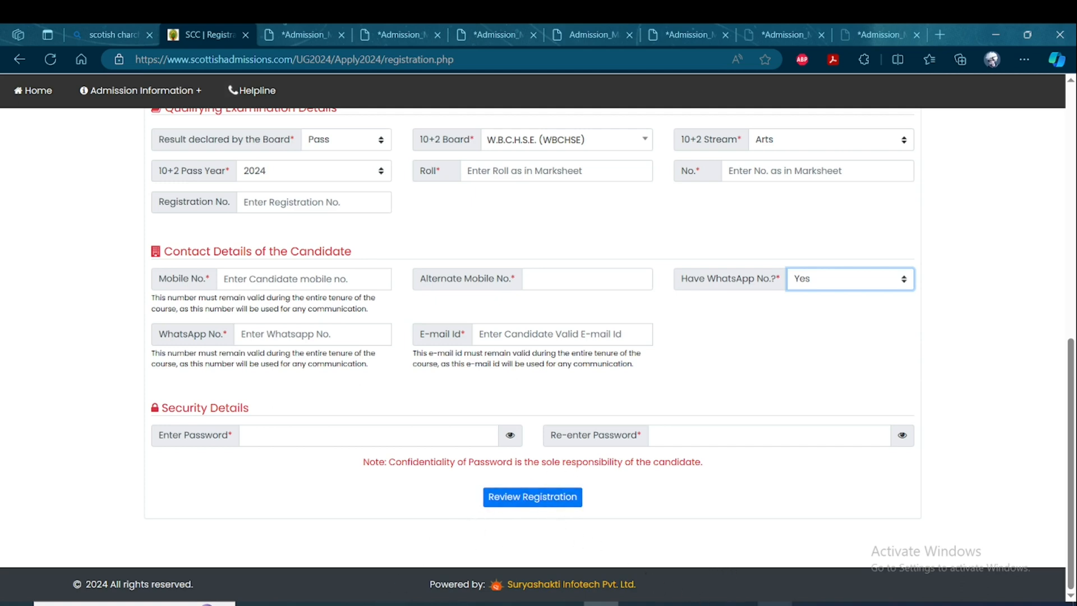
Switch to the saved screenshots in Photos and examine the registration review pages and the registration completion page.
click(774, 604)
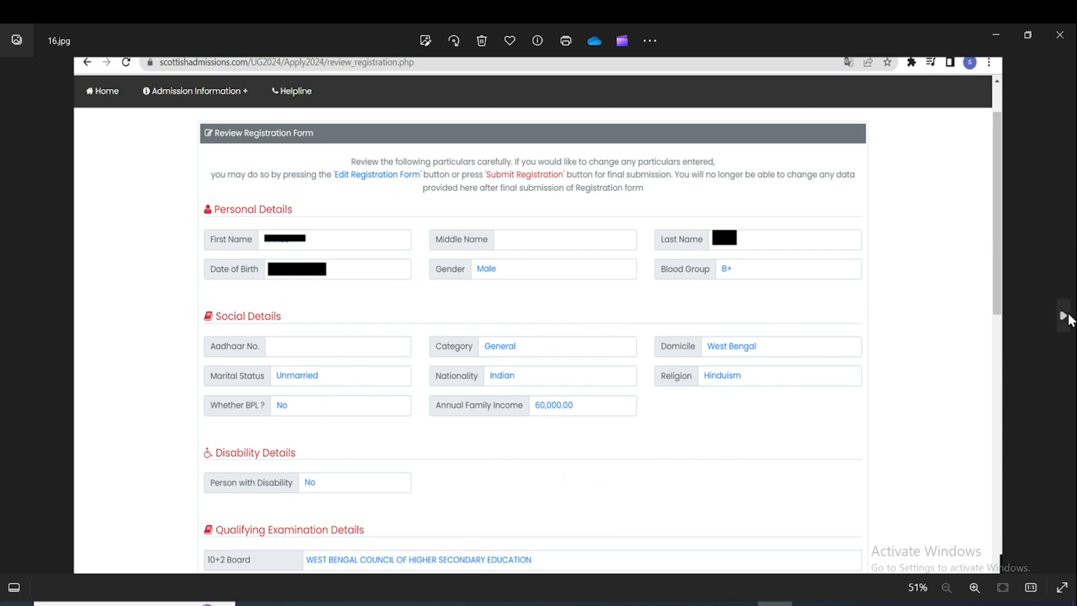
click(1069, 320)
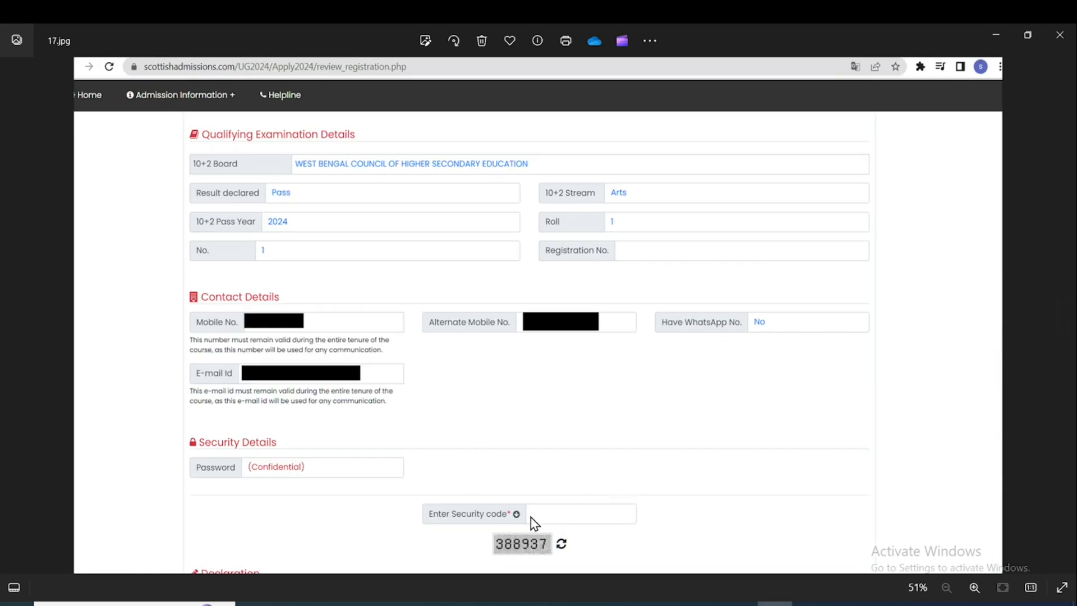
click(1064, 315)
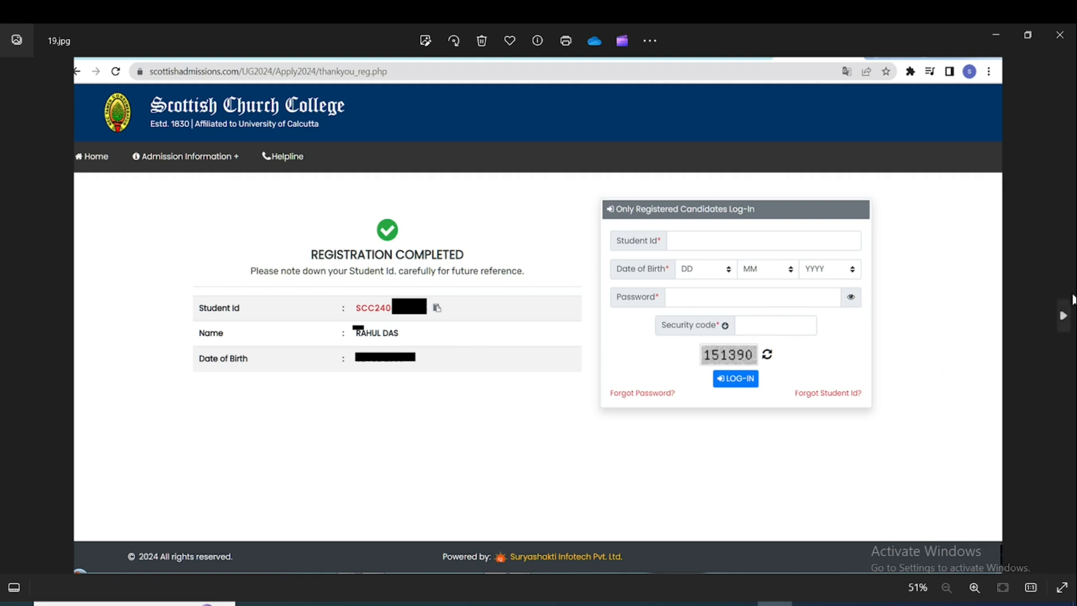
click(1064, 319)
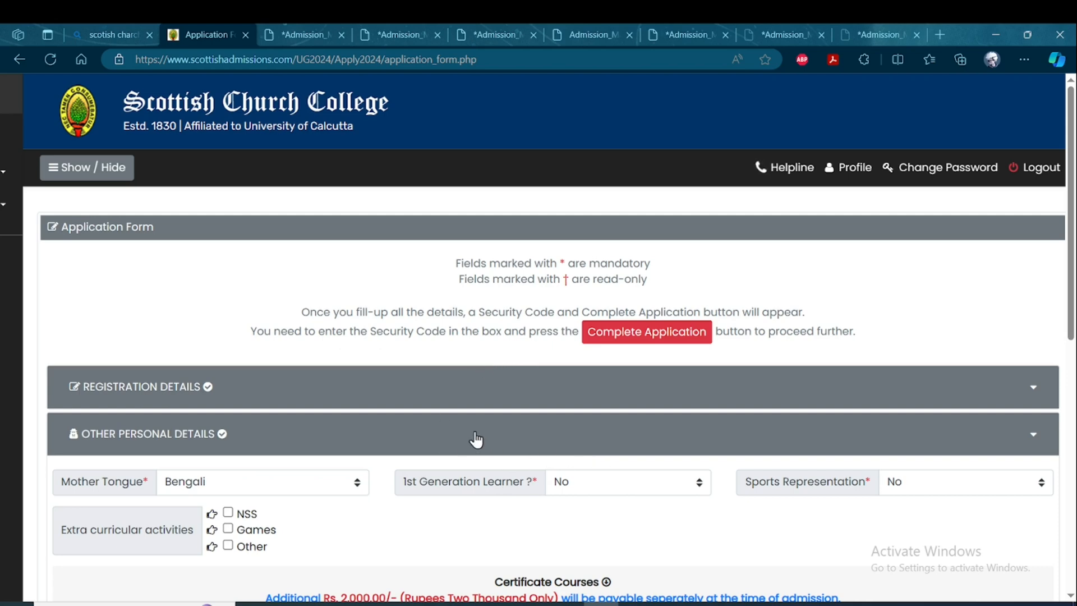
Check the mother tongue and sports representation choices in the application form's other personal details without changing them.
click(316, 483)
click(317, 483)
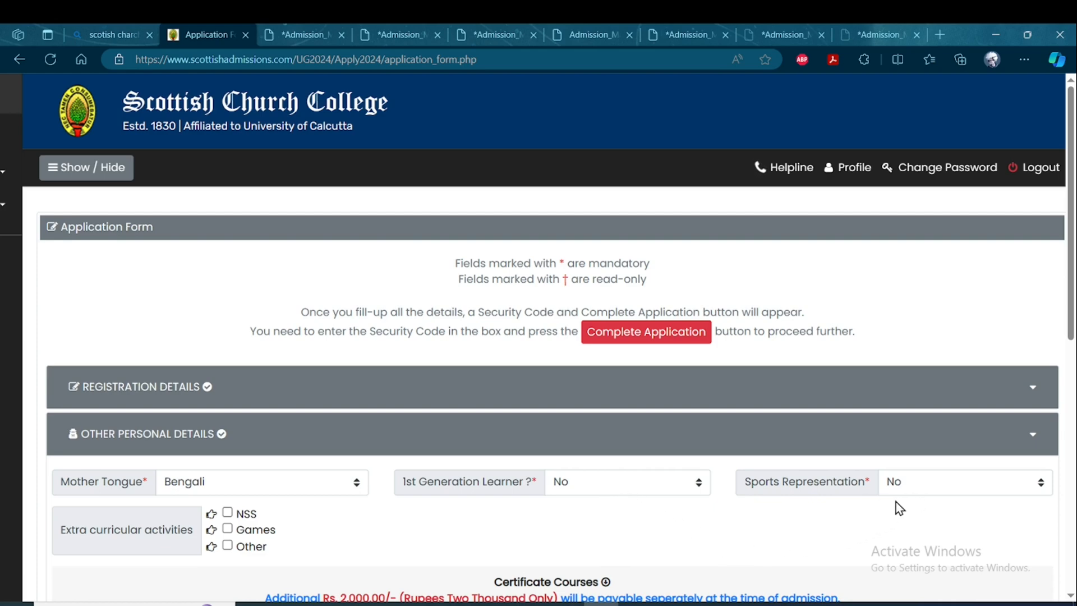
click(922, 489)
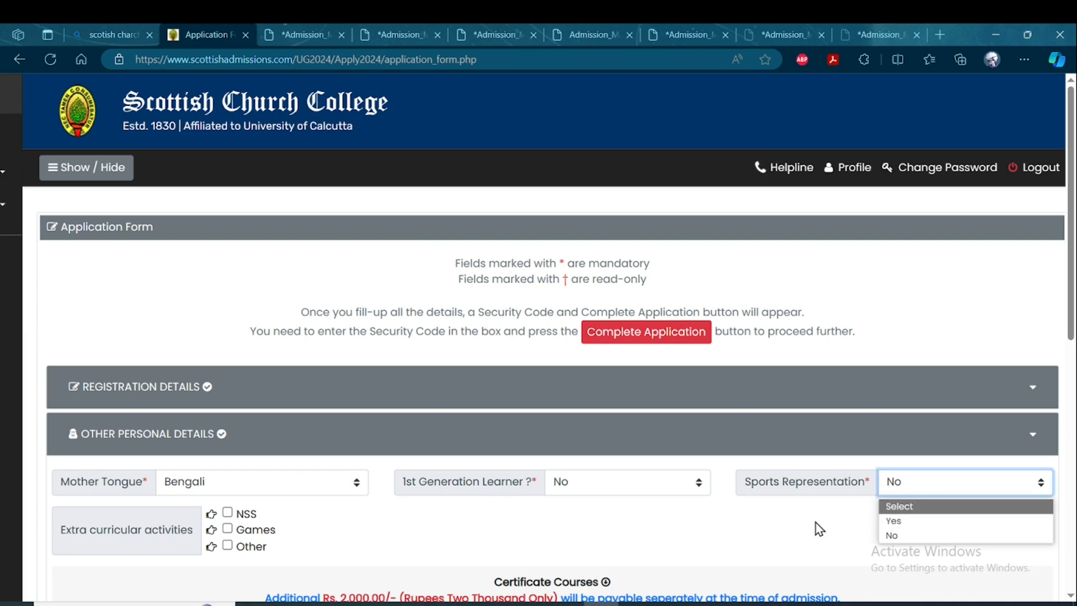
click(791, 537)
Temporarily set Apply in Certificate Courses to Yes to check the available courses, and return it to No.
scroll(561, 488, down, 2)
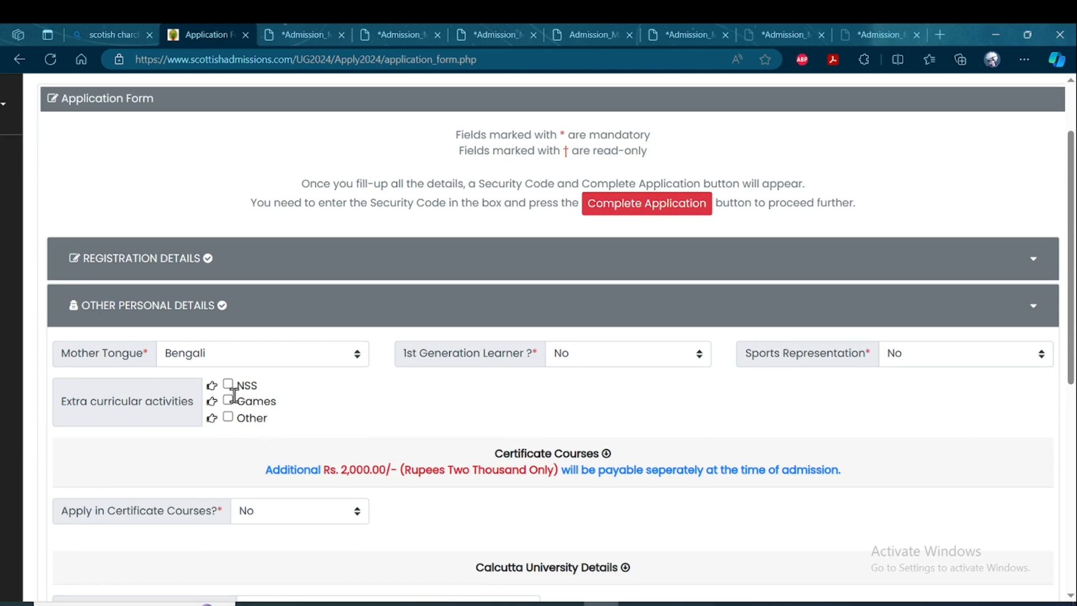
scroll(303, 434, down, 2)
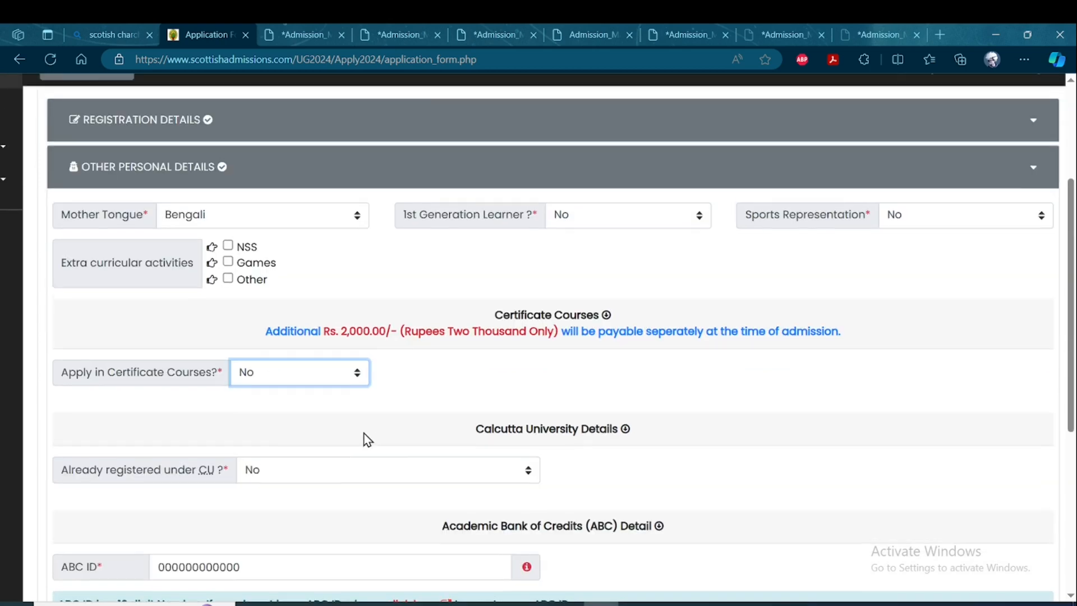
scroll(334, 428, down, 1)
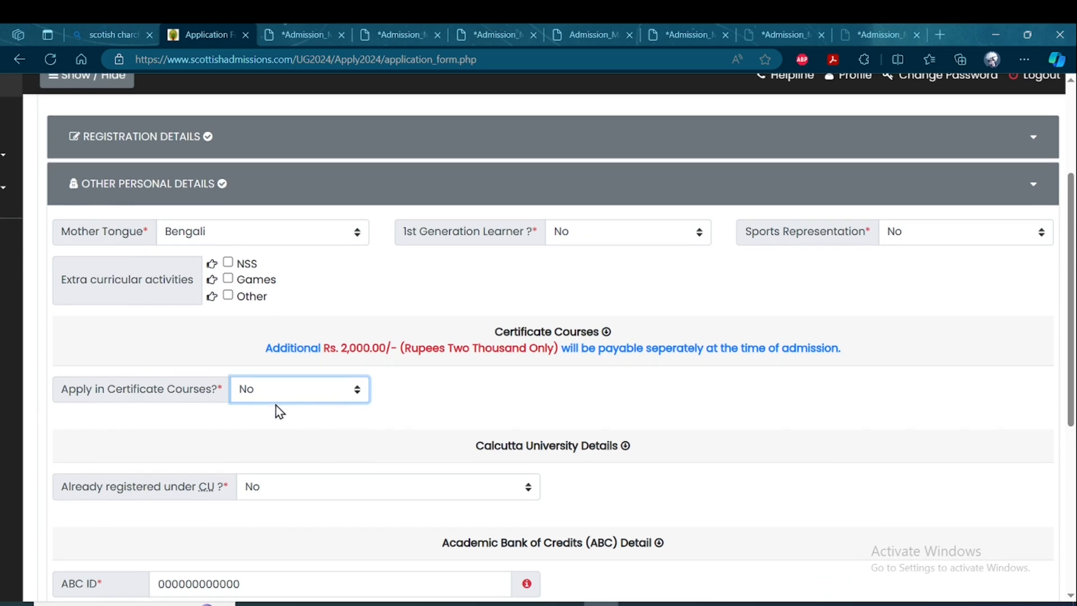
click(343, 401)
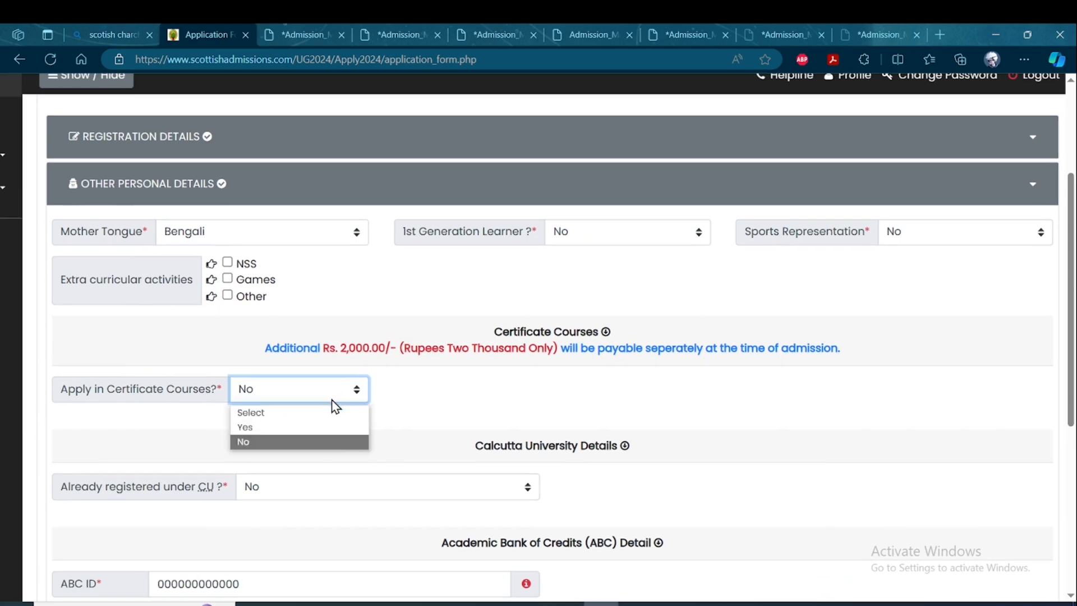
click(301, 427)
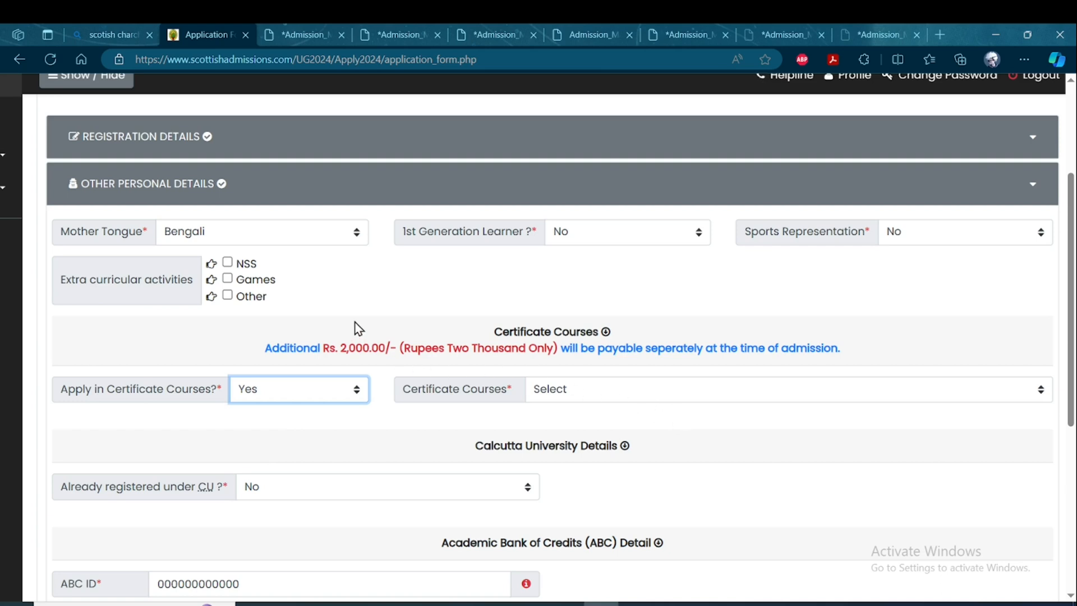
click(632, 393)
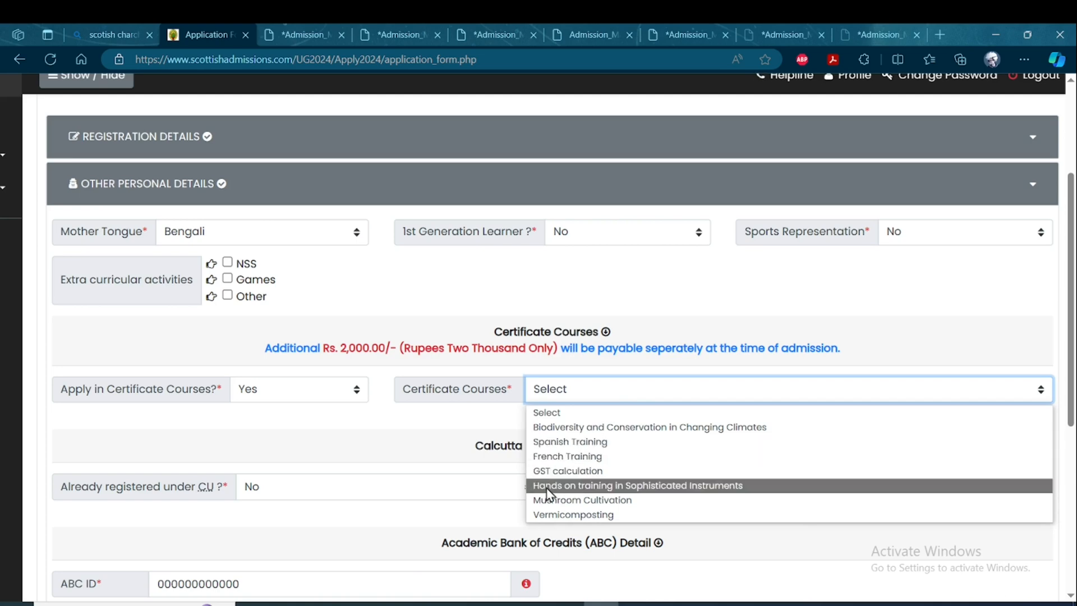
scroll(375, 375, down, 1)
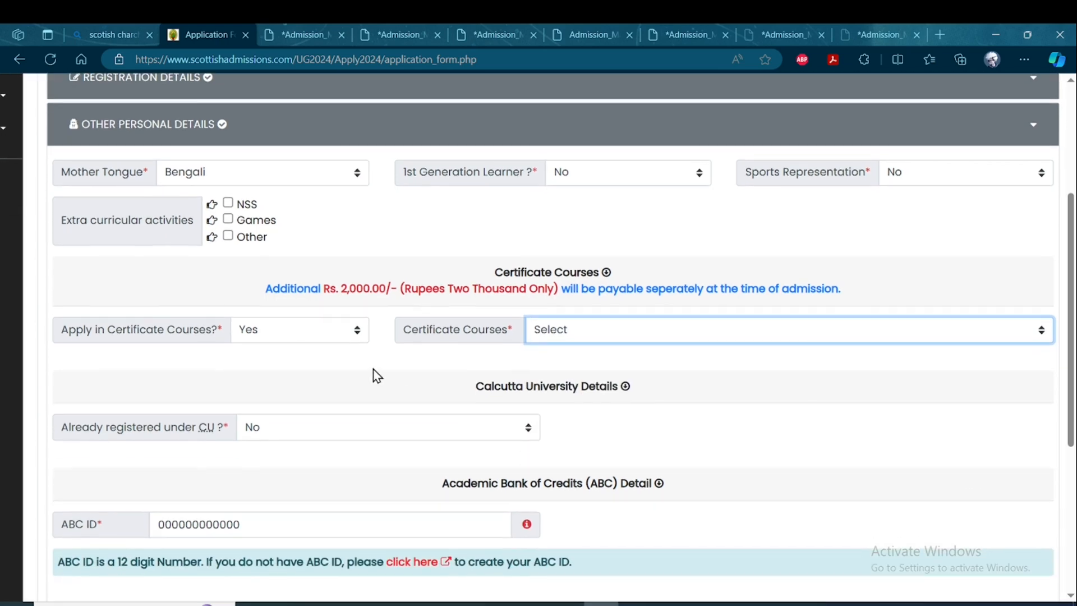
click(310, 331)
click(273, 383)
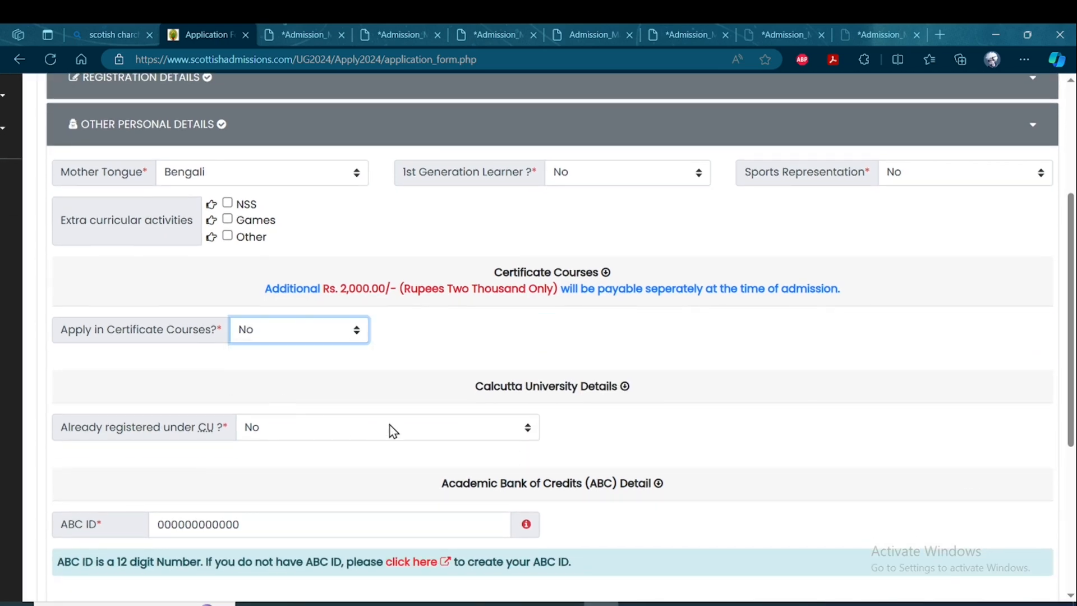
Check the ABC ID field, open the linked page for creating an ABC ID, and return to the application form.
scroll(415, 426, down, 1)
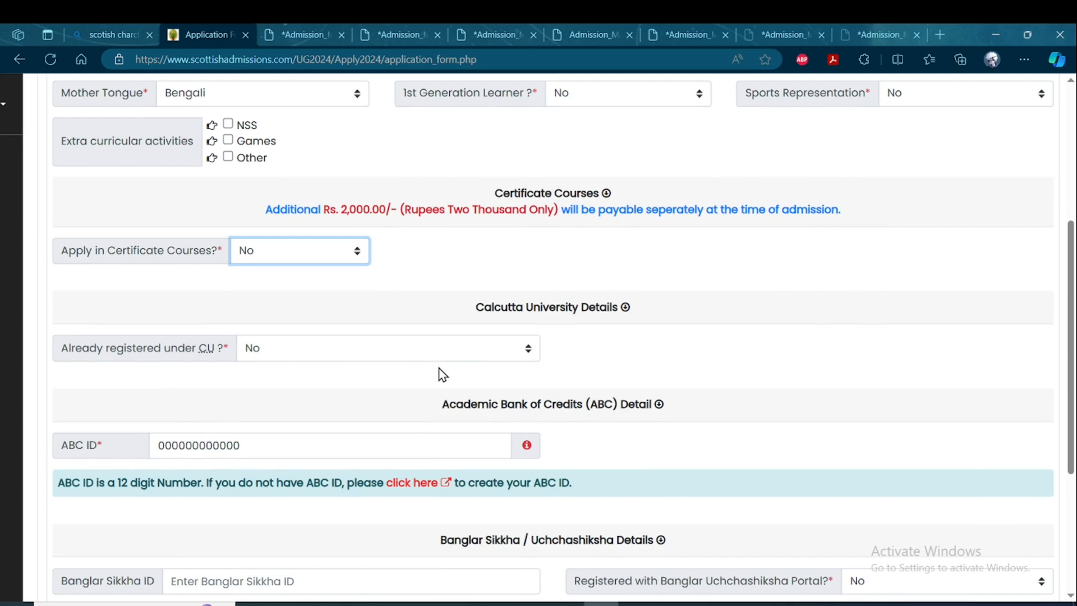
scroll(451, 404, down, 2)
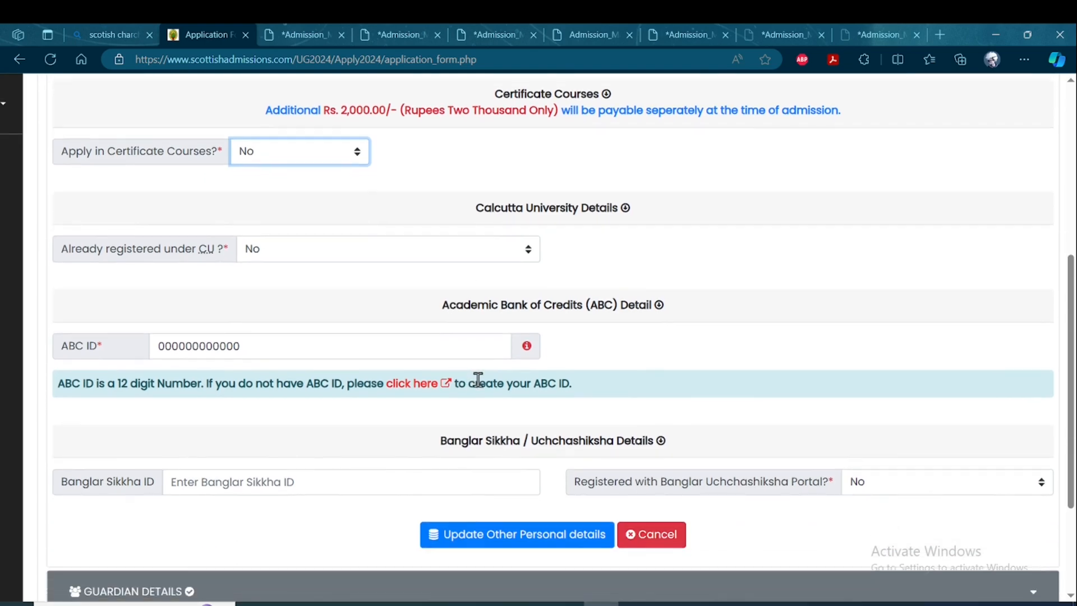
click(269, 300)
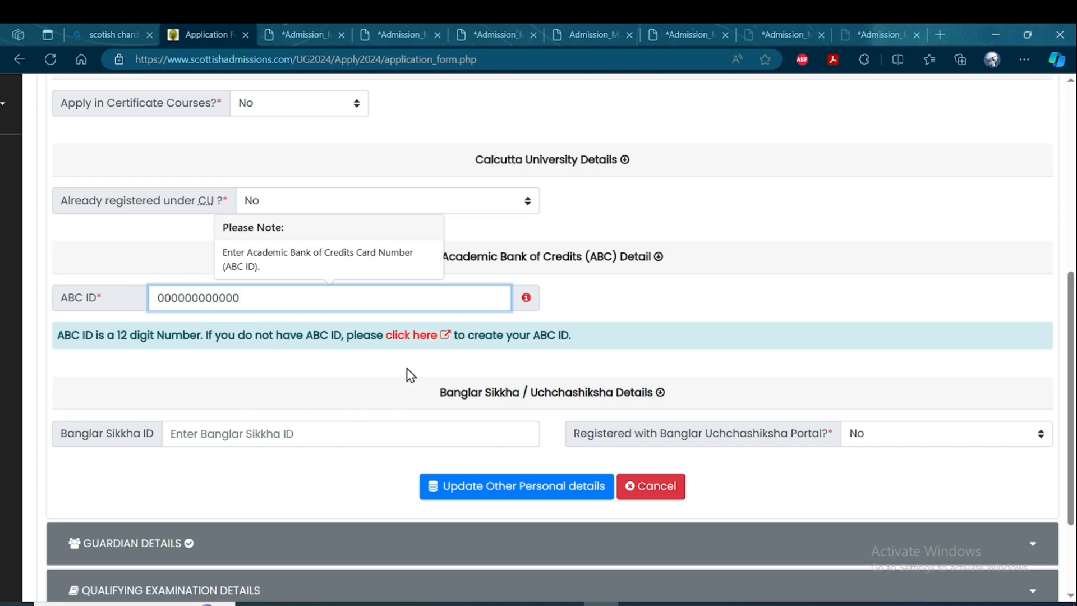
click(411, 337)
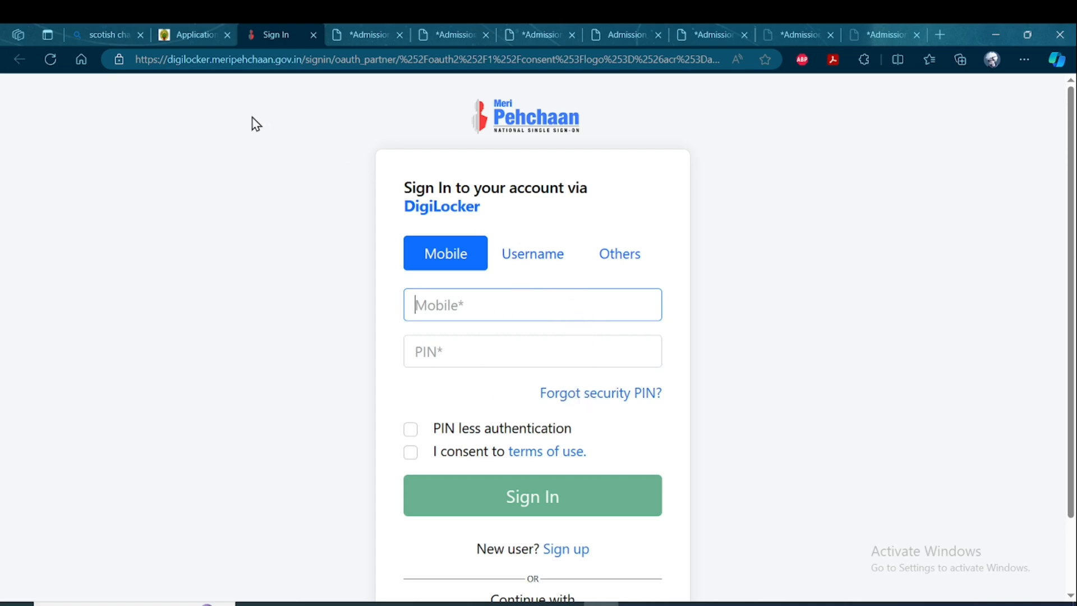
click(194, 40)
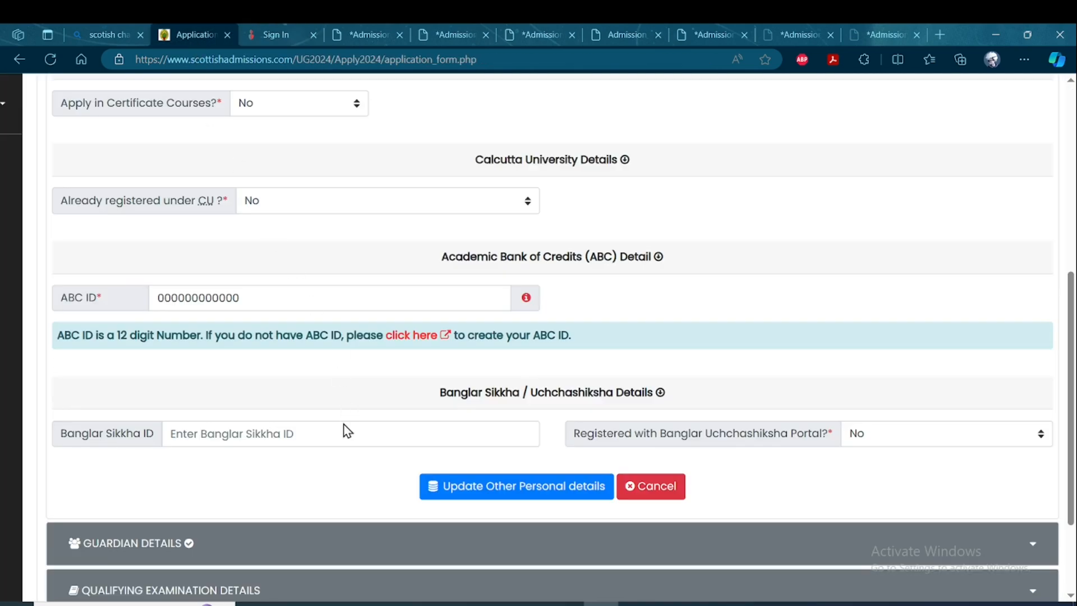
Set Registered with Banglar Uchchashiksha Portal to No in the Banglar Sikkha / Uchchashiksha details.
scroll(349, 432, down, 1)
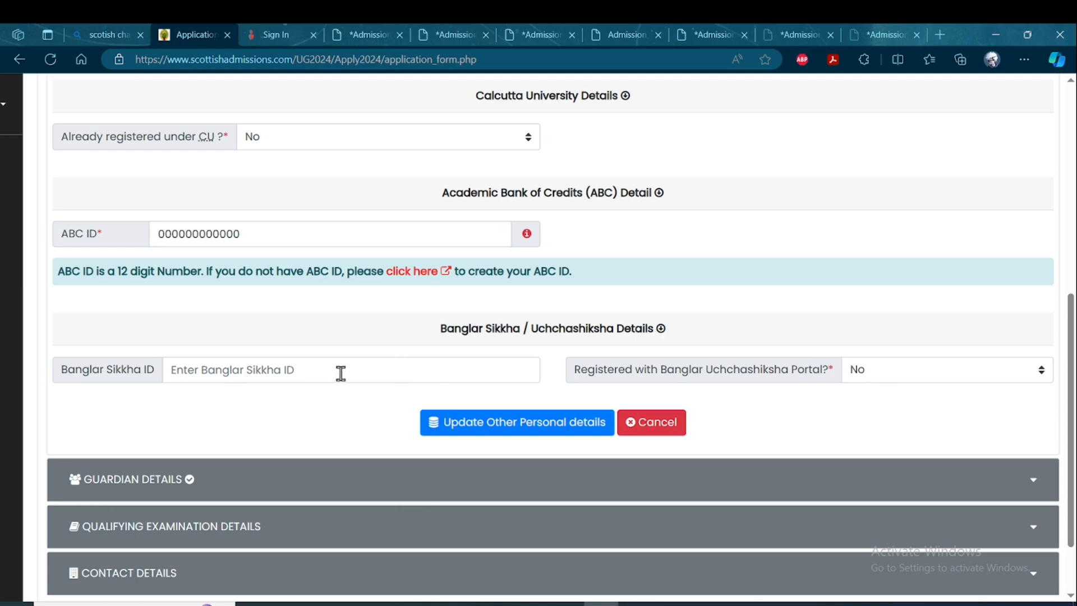
click(907, 375)
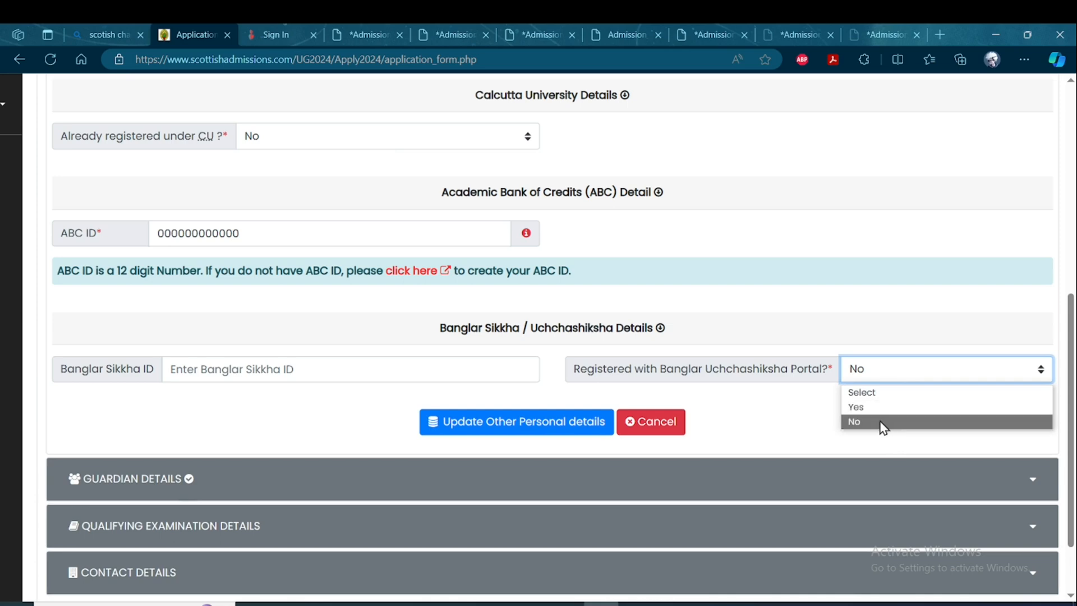
click(882, 422)
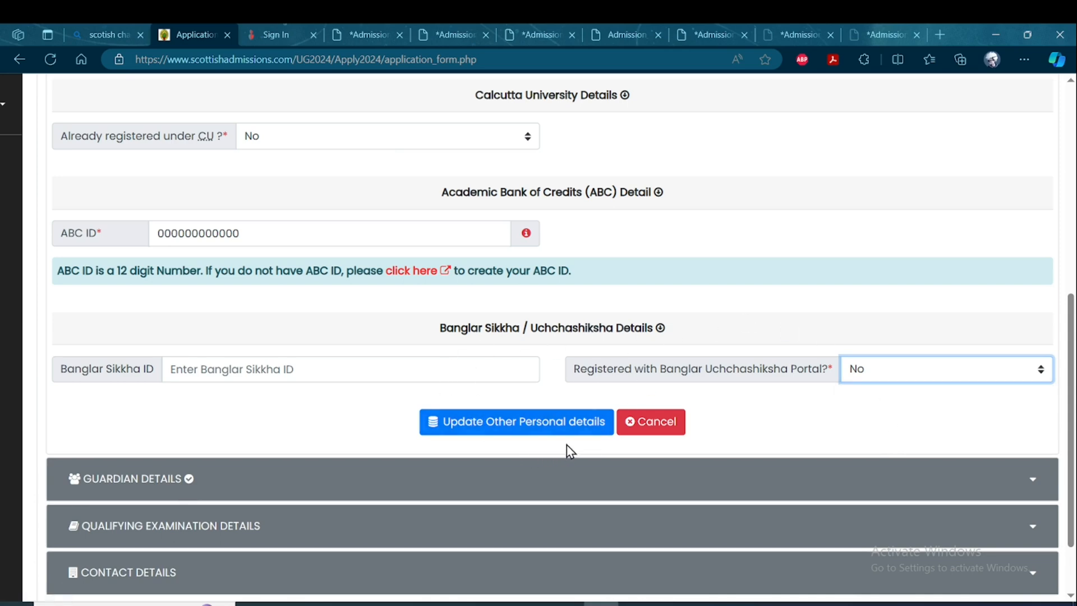
scroll(566, 446, down, 1)
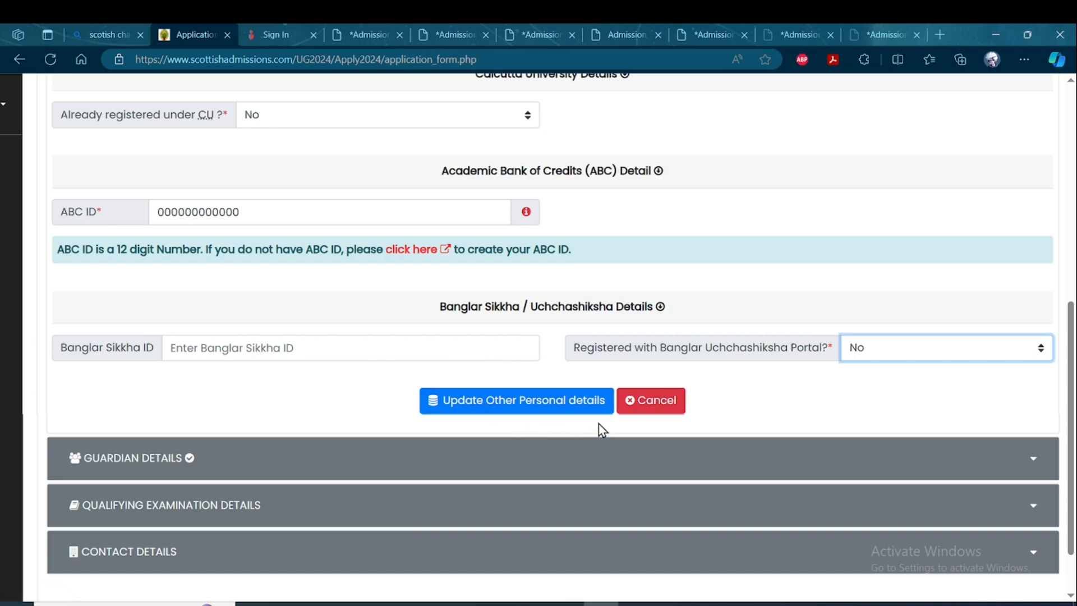
Open the guardian details section of the application form and make its data editable.
click(567, 446)
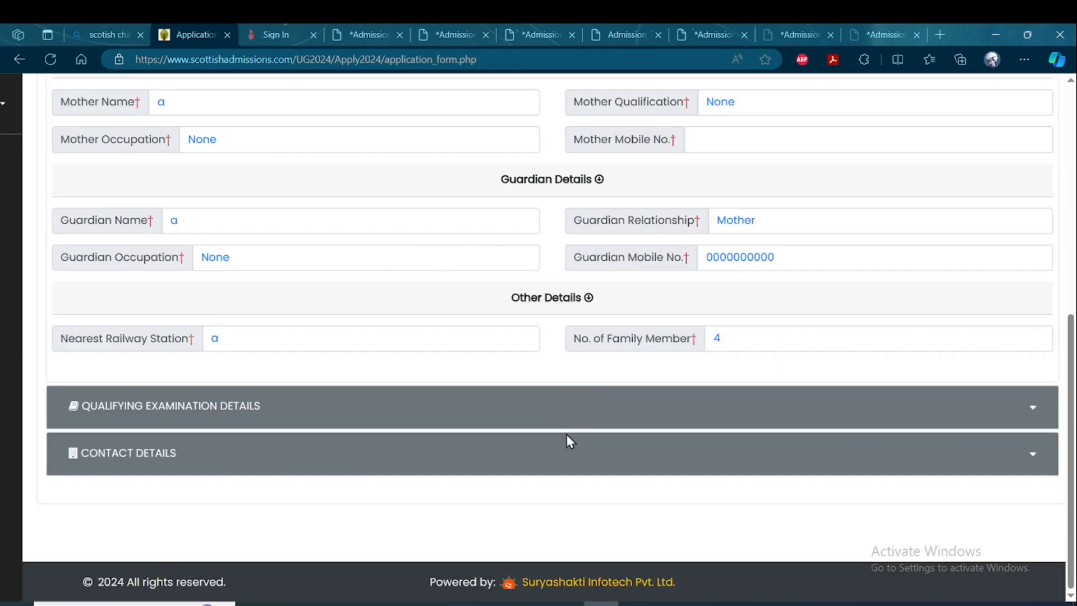
scroll(563, 435, up, 5)
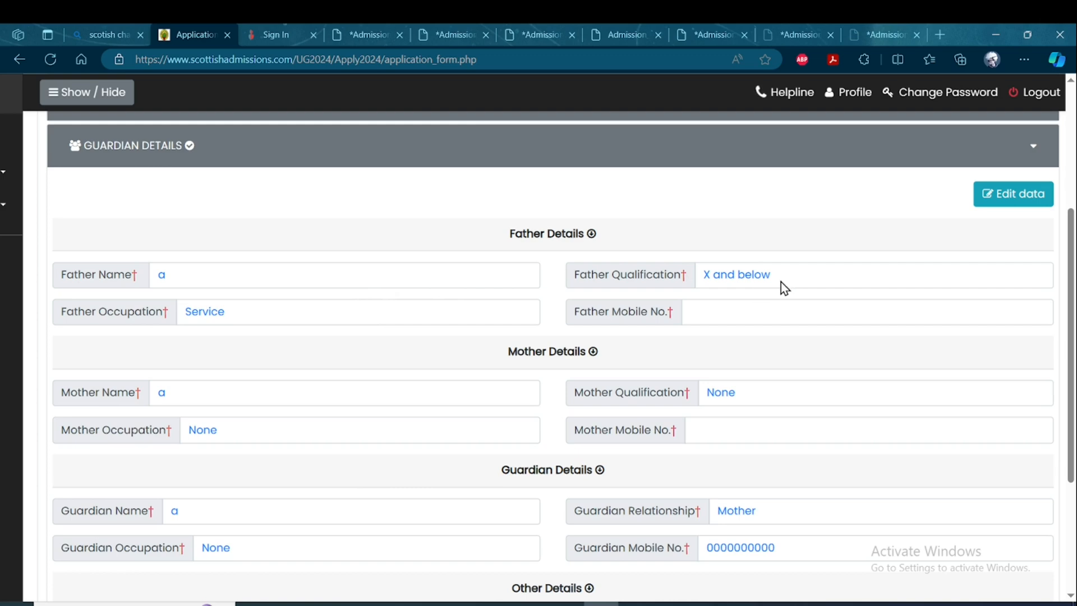
click(990, 199)
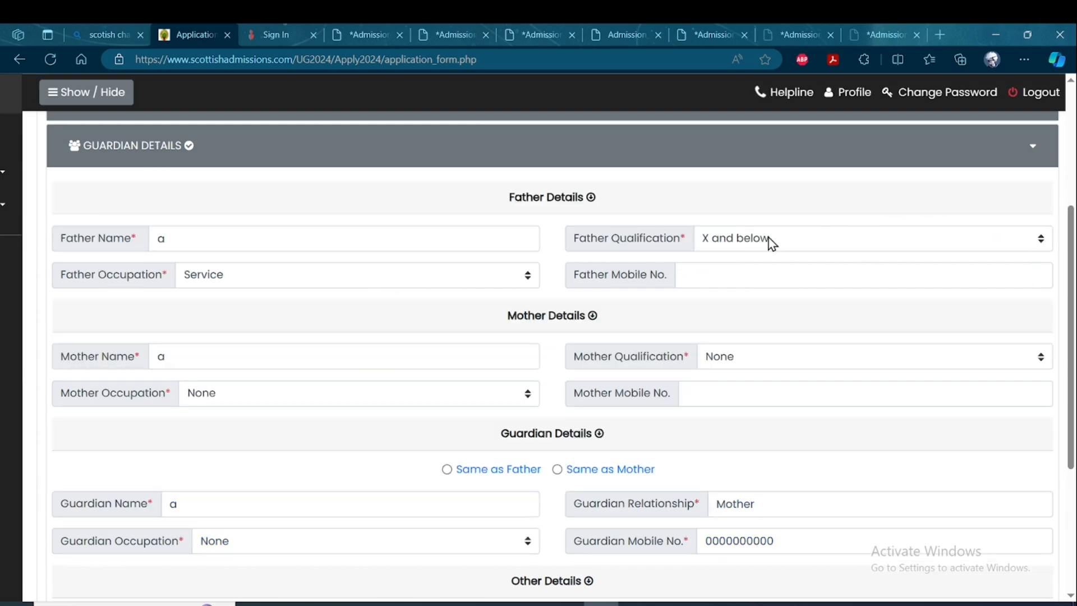
Check the father's qualification and occupation choices and the mobile number field without changing them.
click(802, 248)
click(354, 283)
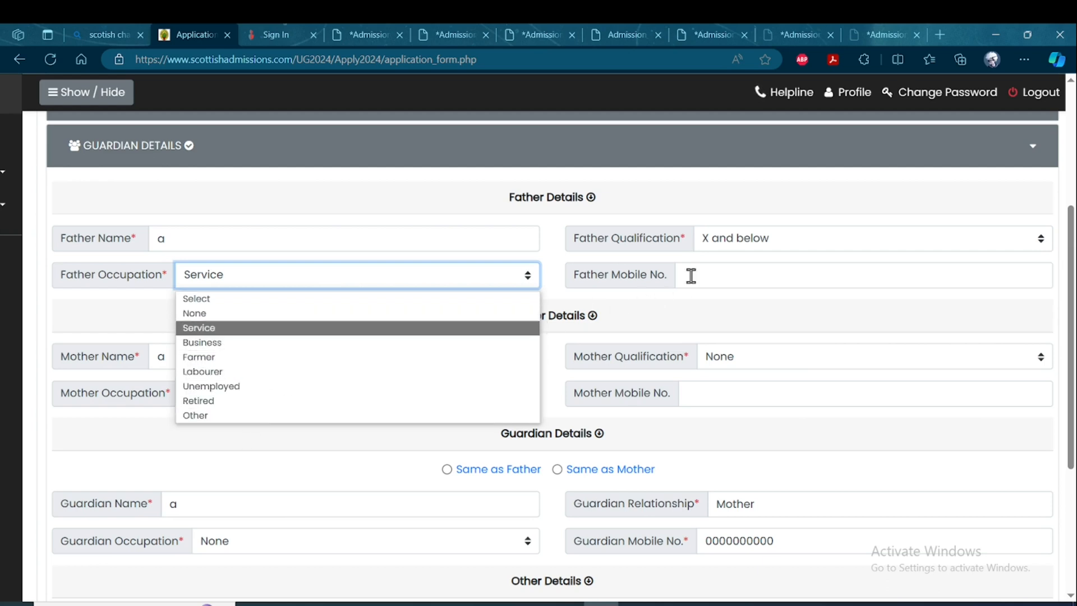
click(708, 278)
scroll(441, 339, down, 1)
click(439, 334)
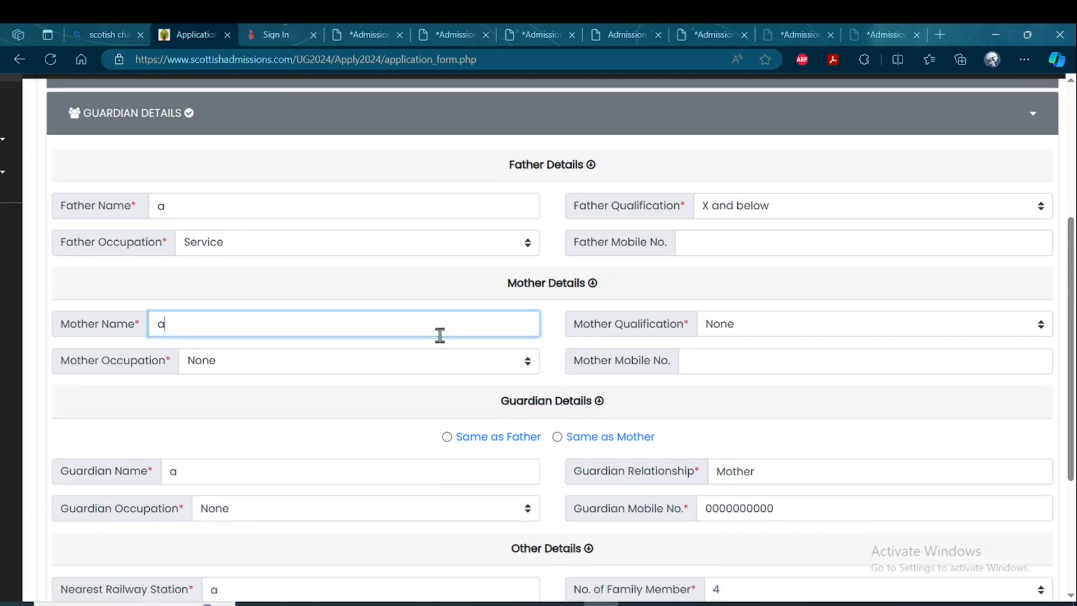
Check the mother's qualification and occupation choices without changing them.
click(780, 331)
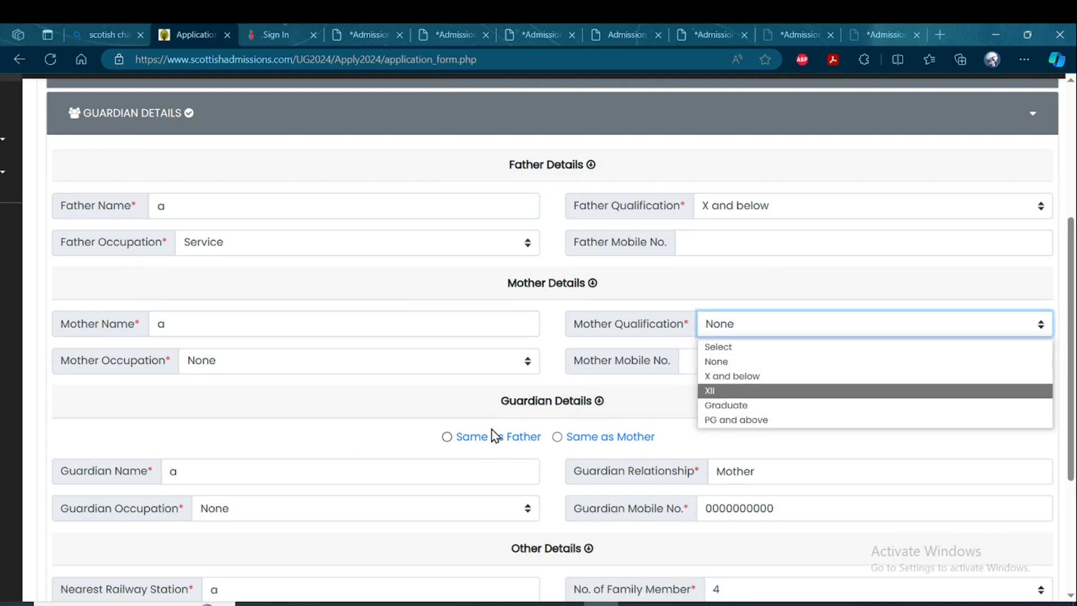
click(387, 367)
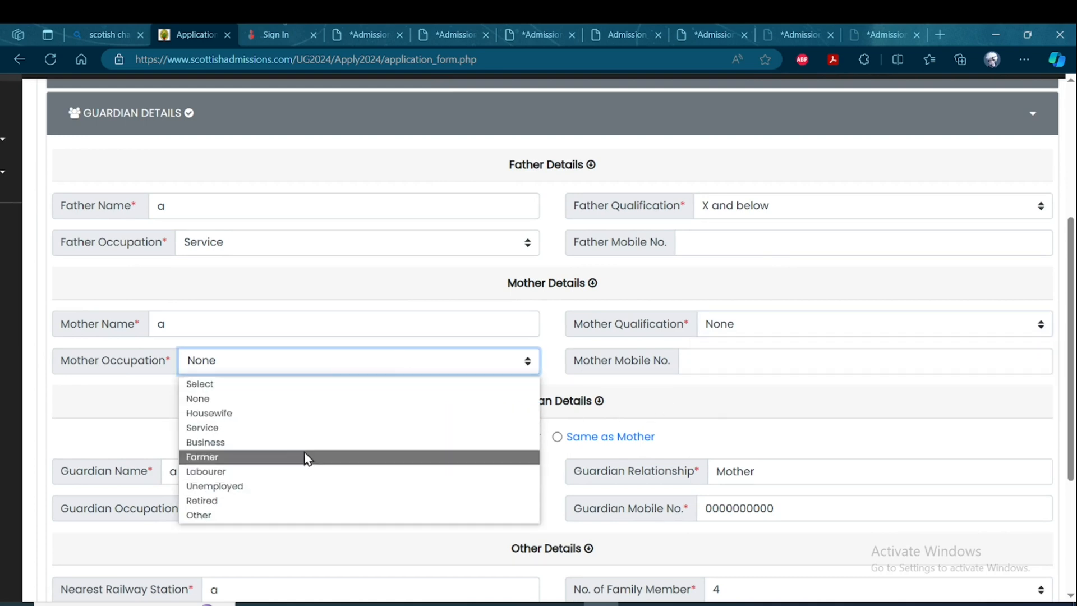
click(687, 416)
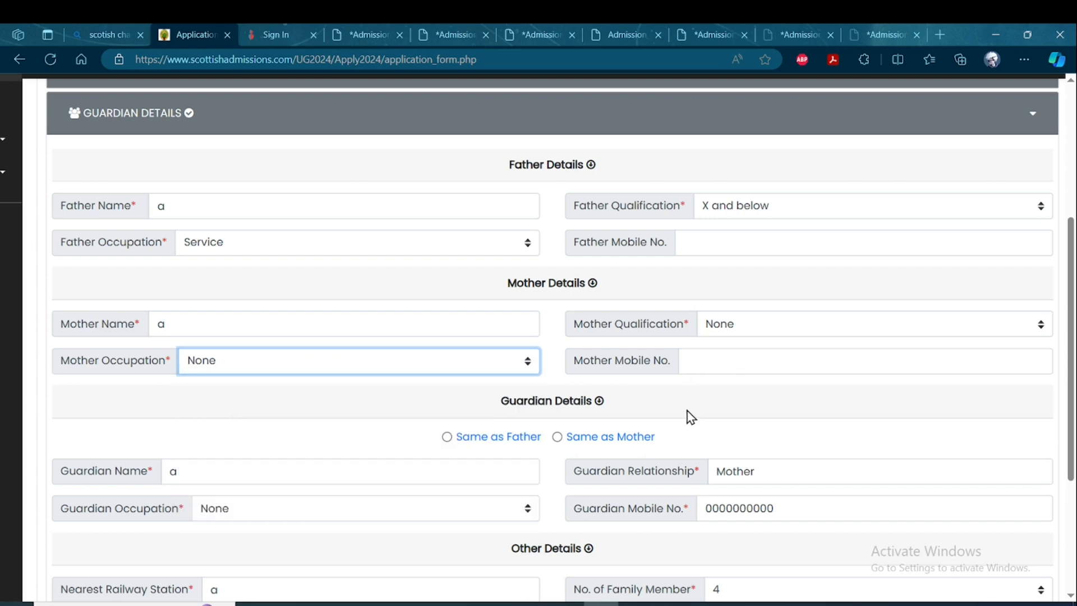
Review the guardian and other details fields, including the family member choices, keeping No. of Family Member at 4.
scroll(561, 421, down, 2)
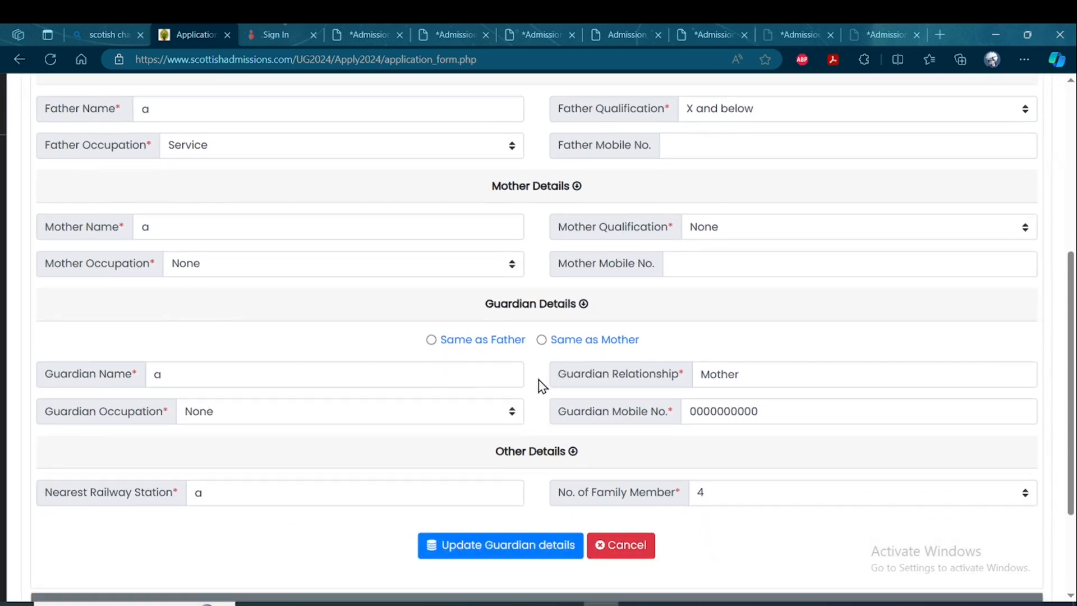
scroll(443, 349, down, 1)
scroll(443, 349, left, 1)
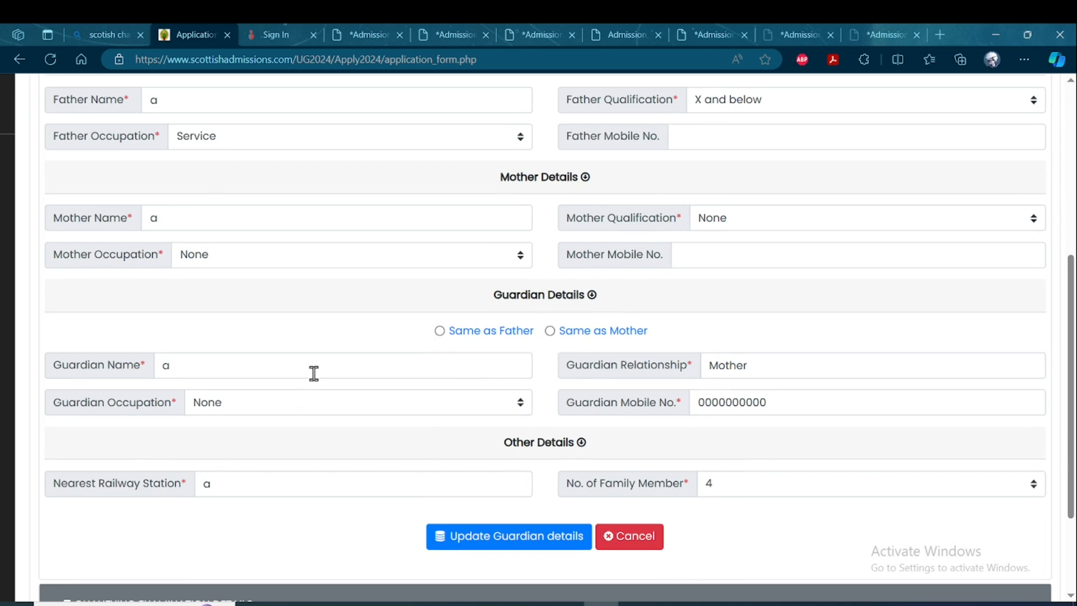
click(406, 373)
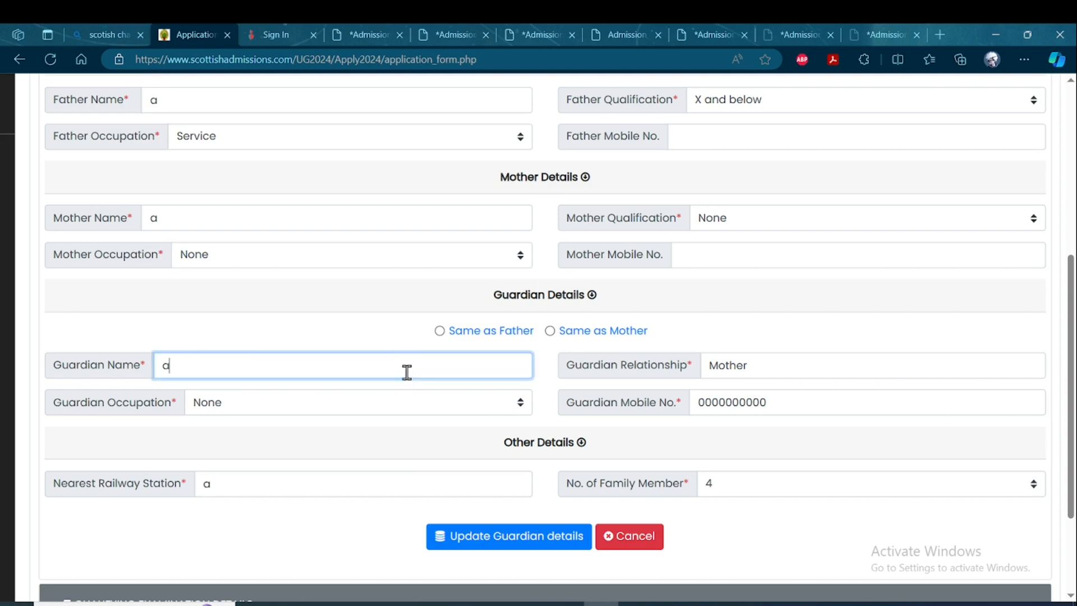
click(583, 441)
scroll(555, 438, down, 1)
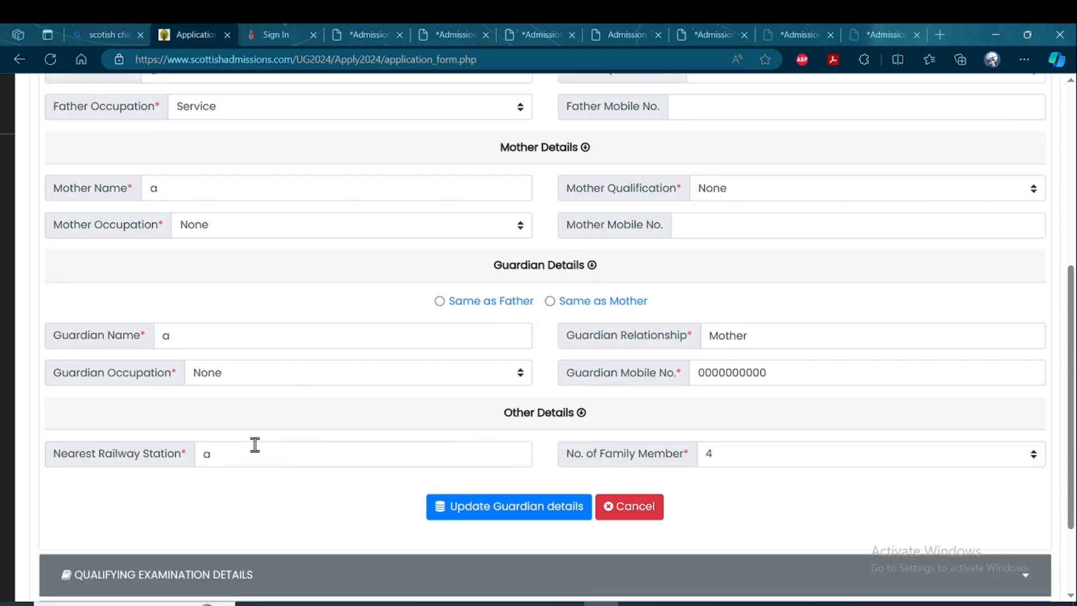
click(775, 452)
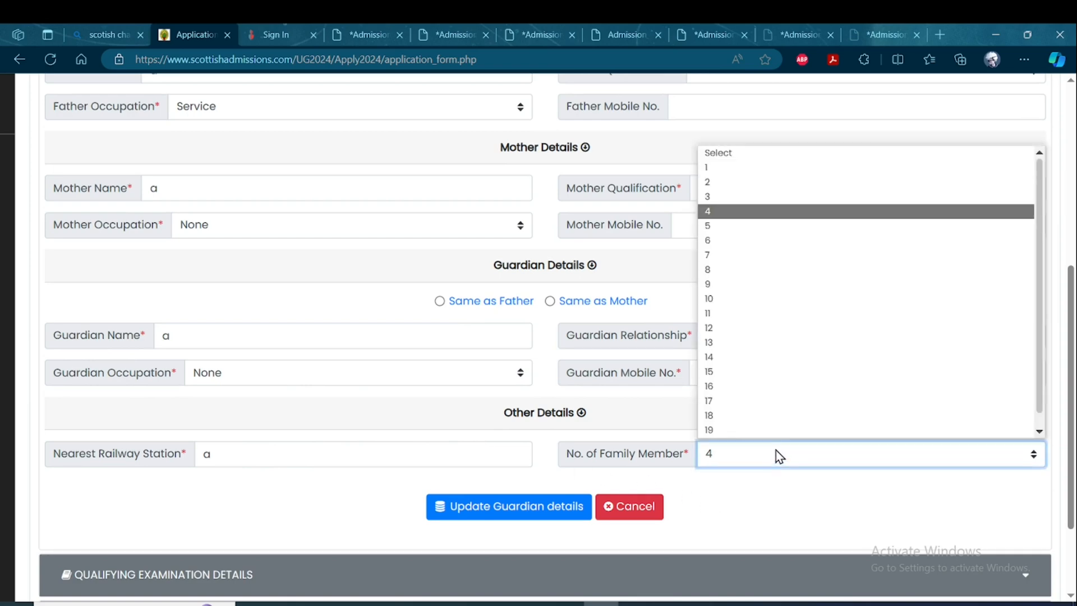
click(714, 211)
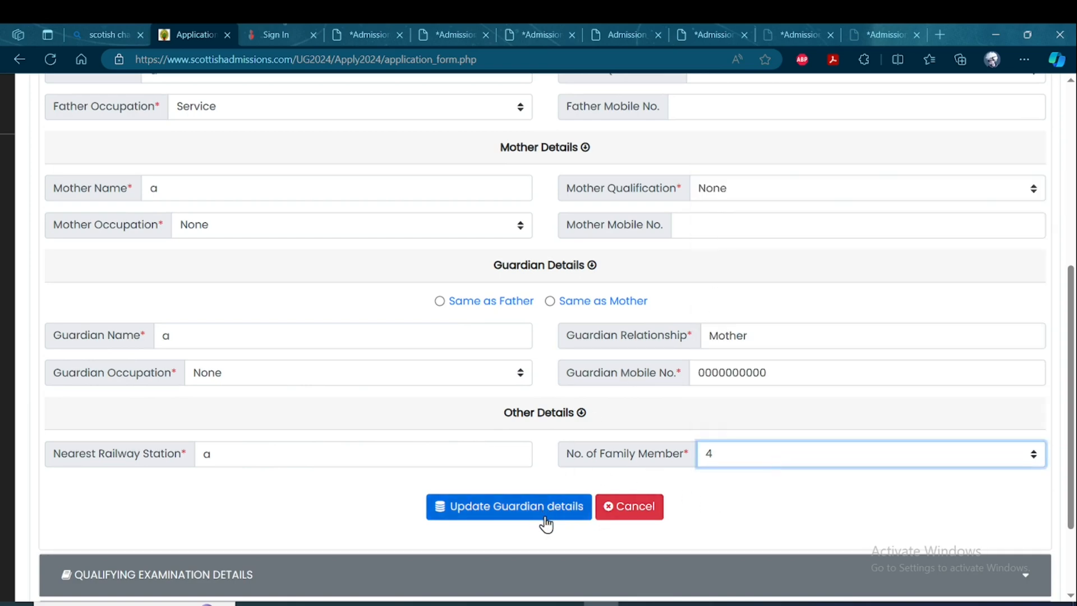
Open the qualifying examination details section and review its prefilled 10+2 board, result, year and stream fields.
scroll(552, 527, down, 3)
scroll(553, 528, down, 1)
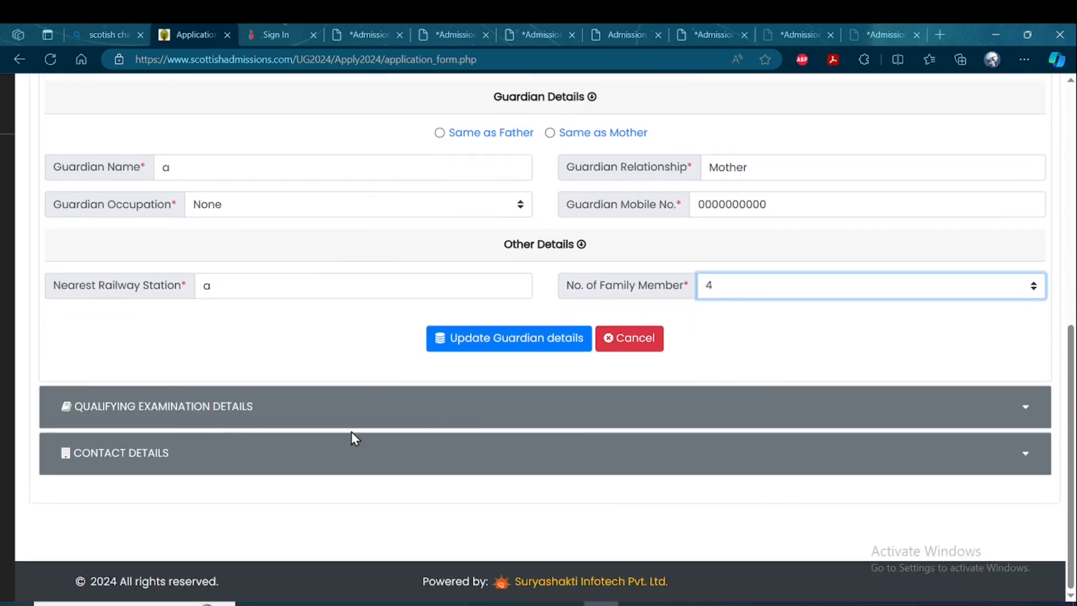
click(420, 408)
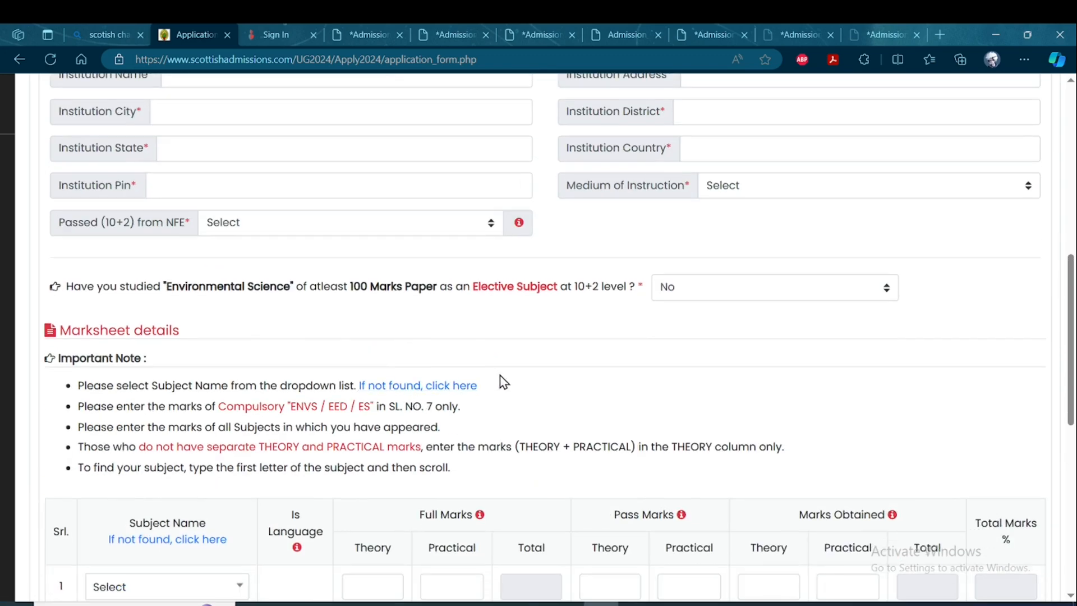
scroll(496, 382, up, 3)
scroll(492, 386, up, 5)
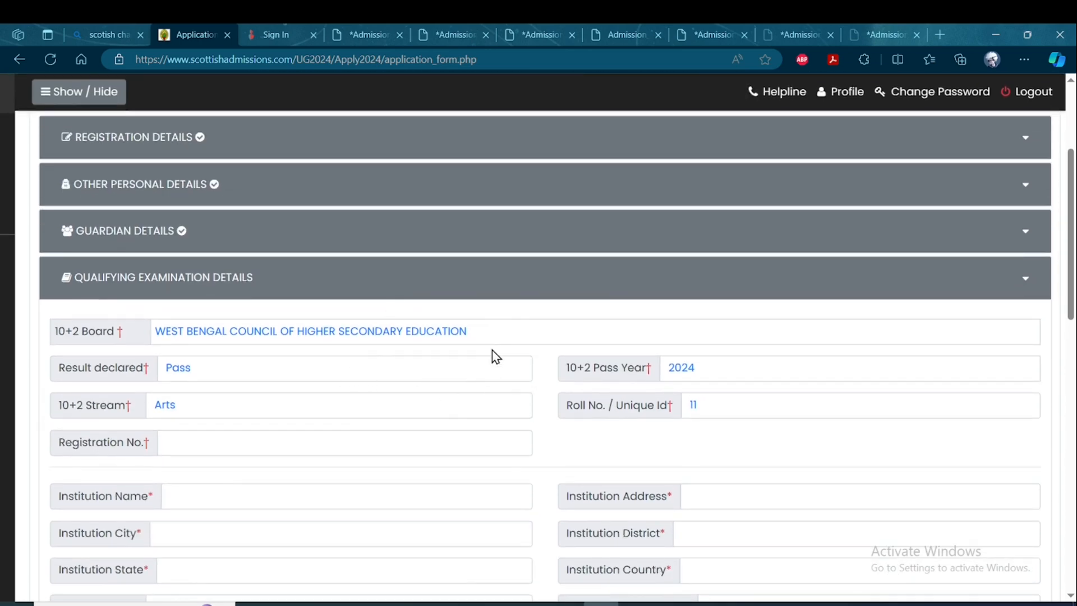
scroll(561, 415, down, 1)
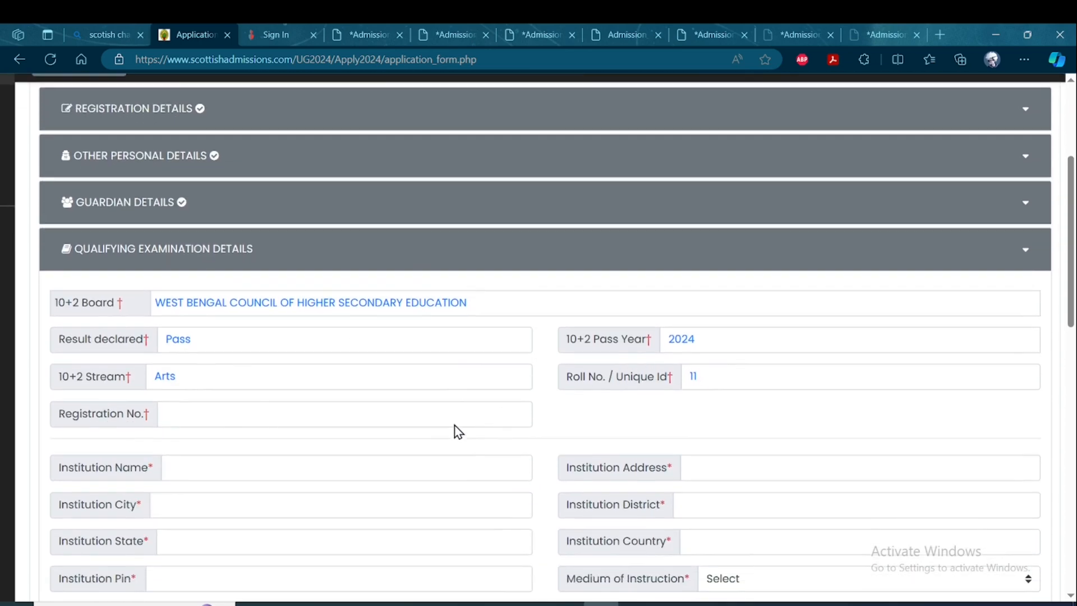
Enter a for the institution's name, address, city and district, w for state, i for country and its postal code, and choose Bengali as Medium of Instruction.
right_click(571, 418)
click(485, 405)
scroll(462, 415, down, 3)
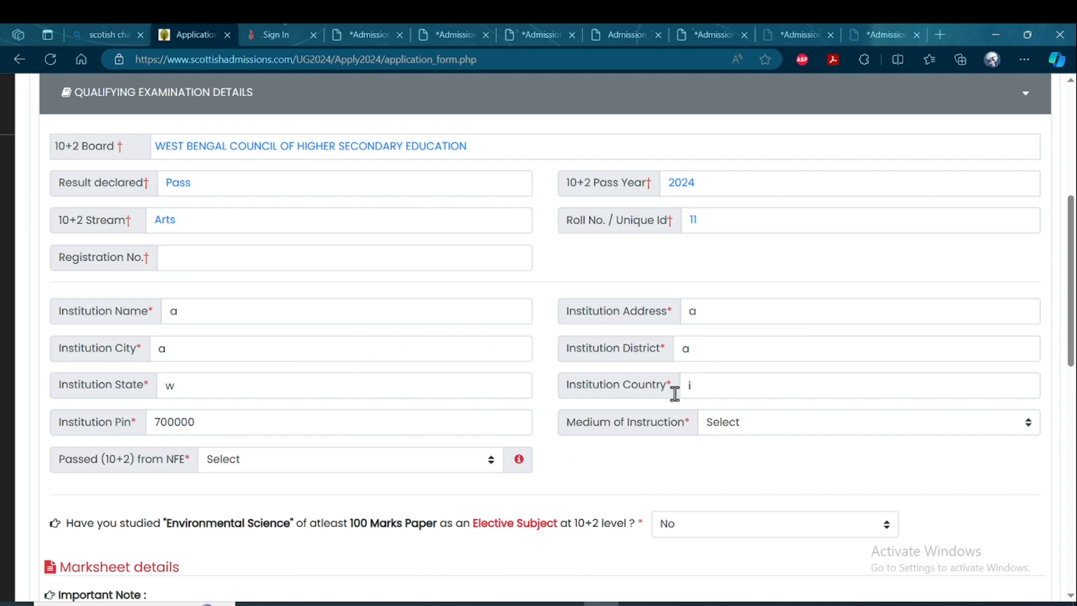
click(783, 425)
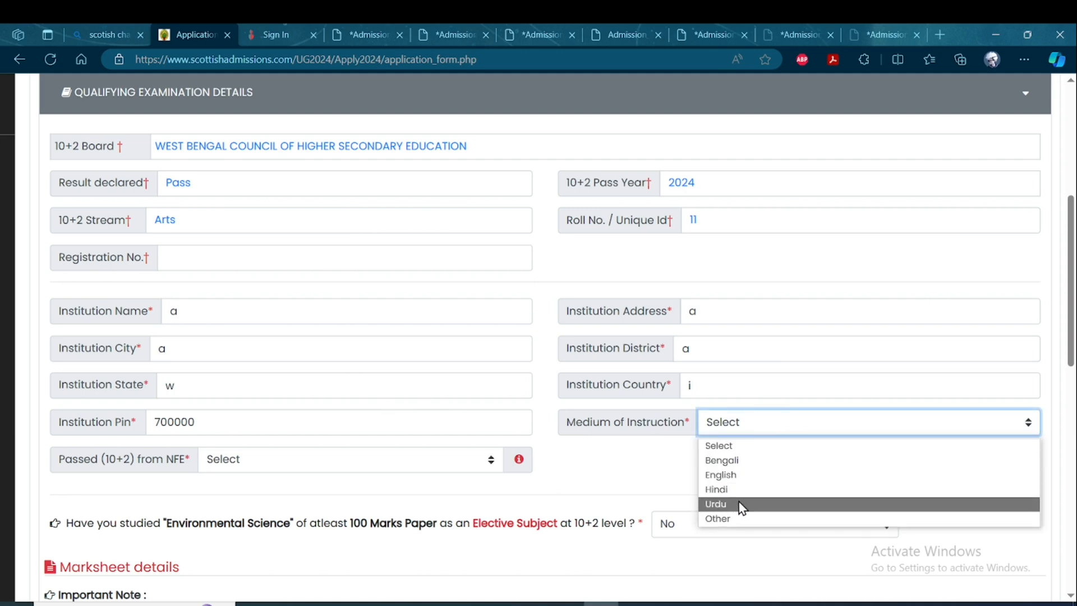
click(734, 461)
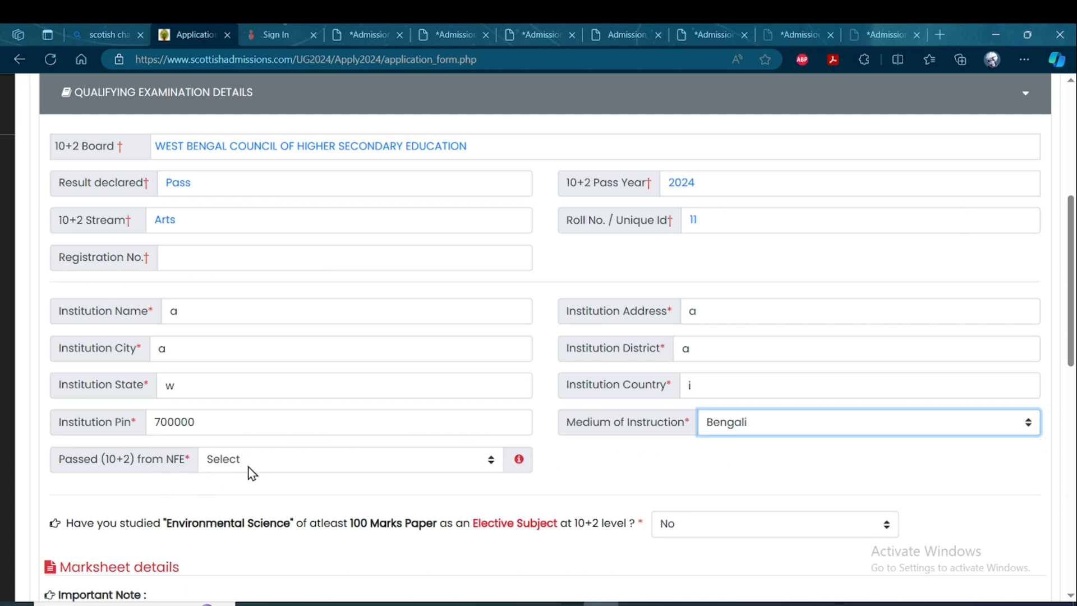
Set Passed (10+2) from NFE to No and read the field's explanatory note.
click(431, 465)
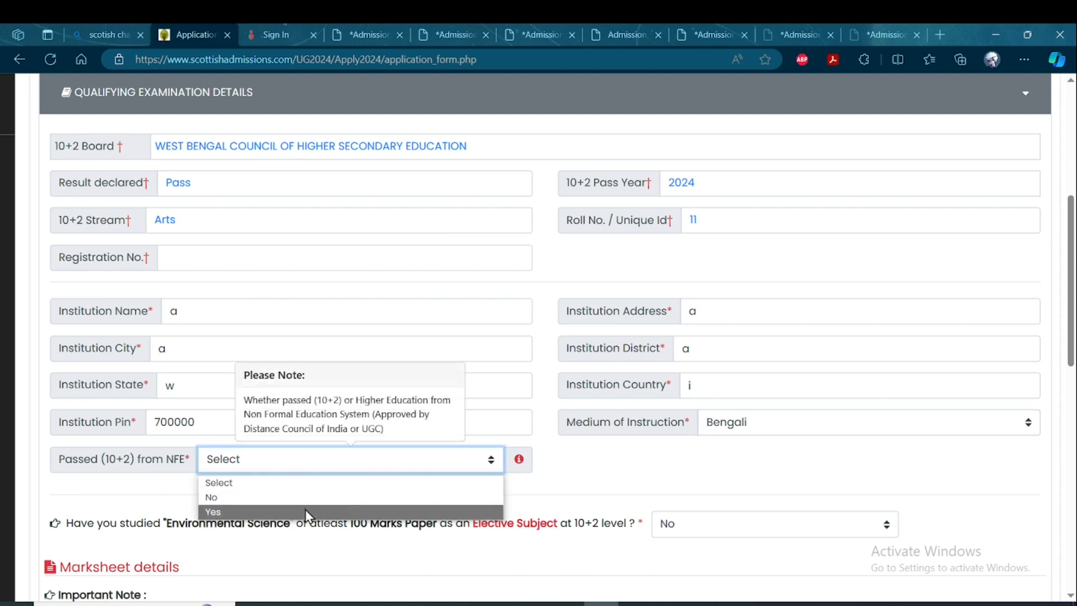
click(305, 510)
click(381, 468)
click(285, 503)
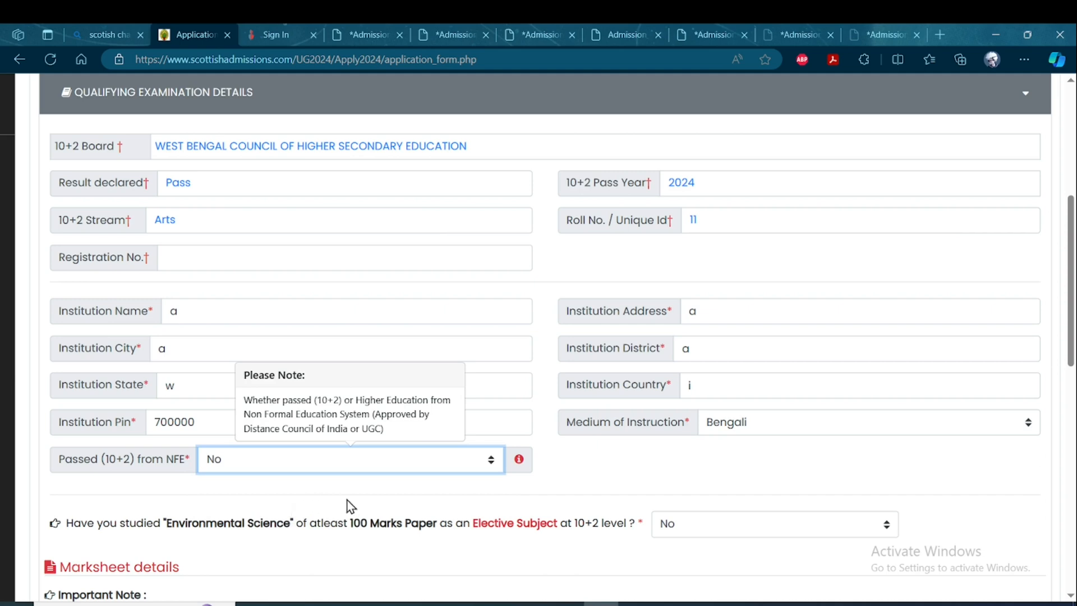
click(648, 463)
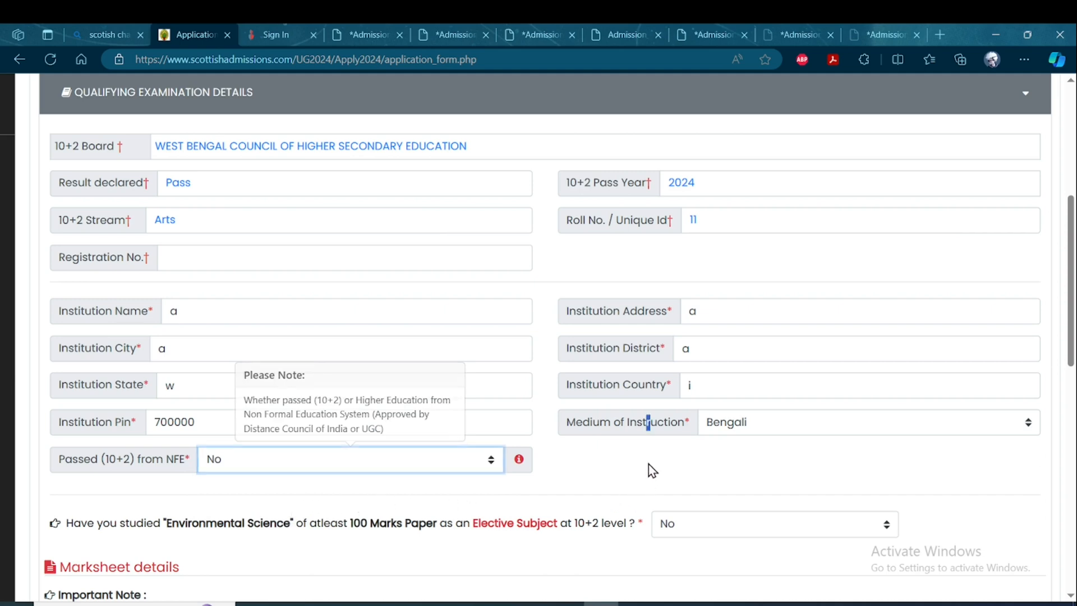
click(523, 461)
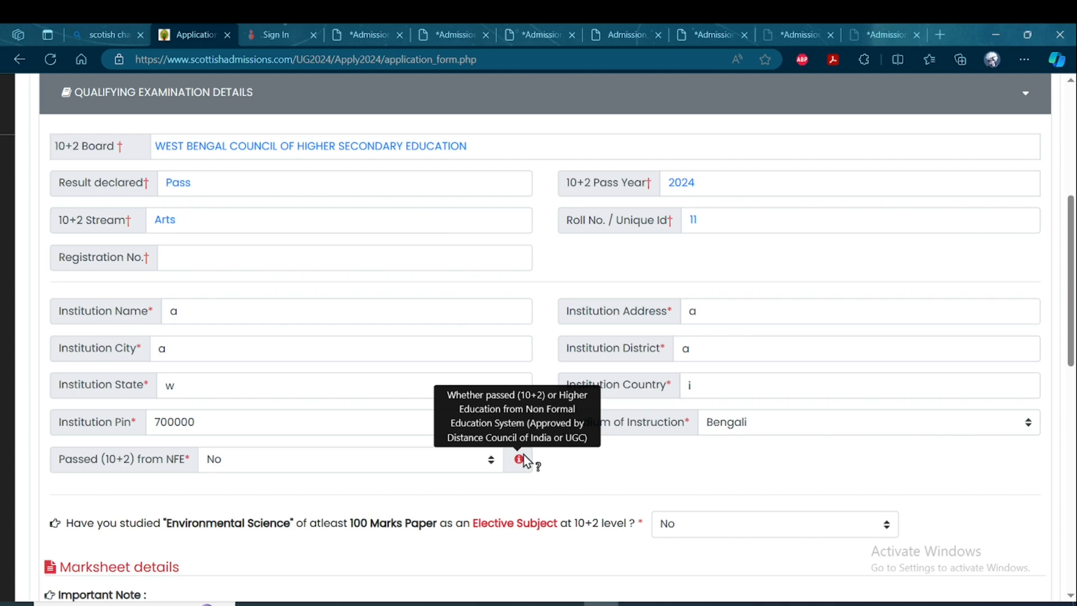
Select BENGALI as the subject in row 1 of the marksheet details table.
scroll(497, 459, down, 8)
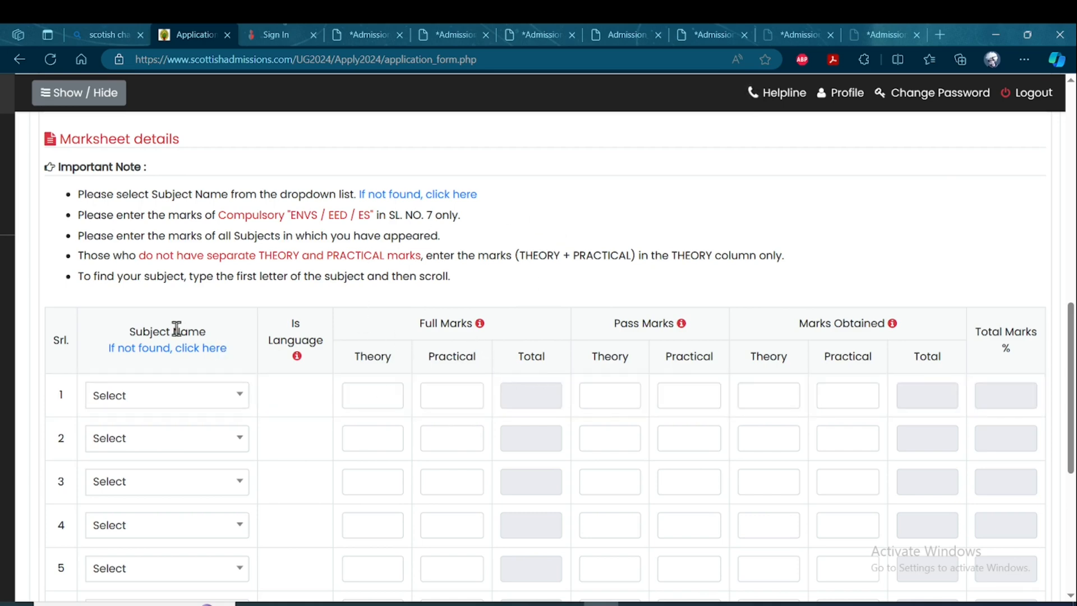
click(168, 401)
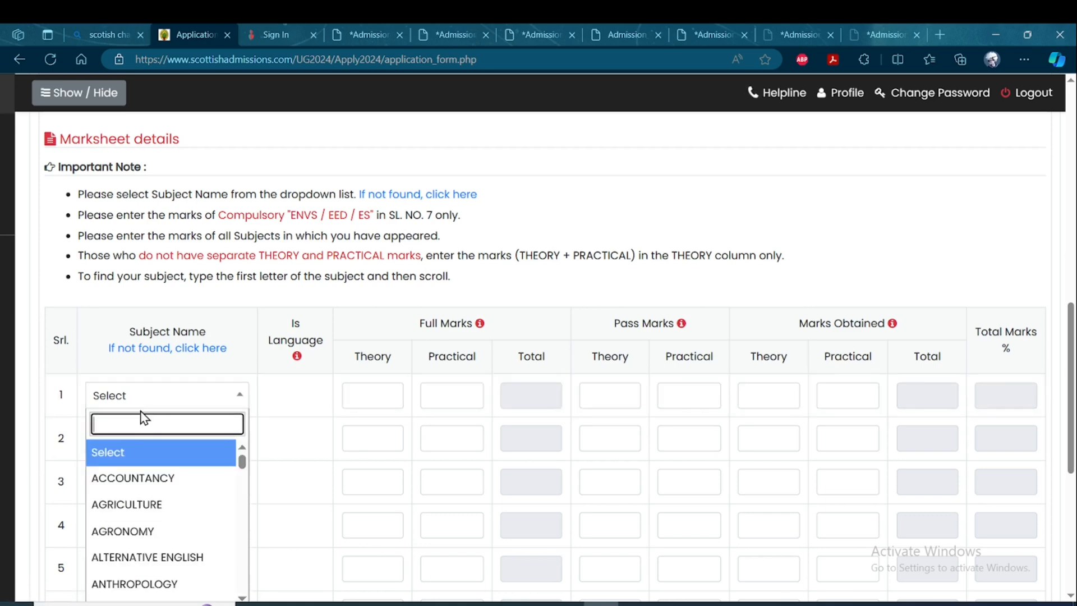
text(ben)
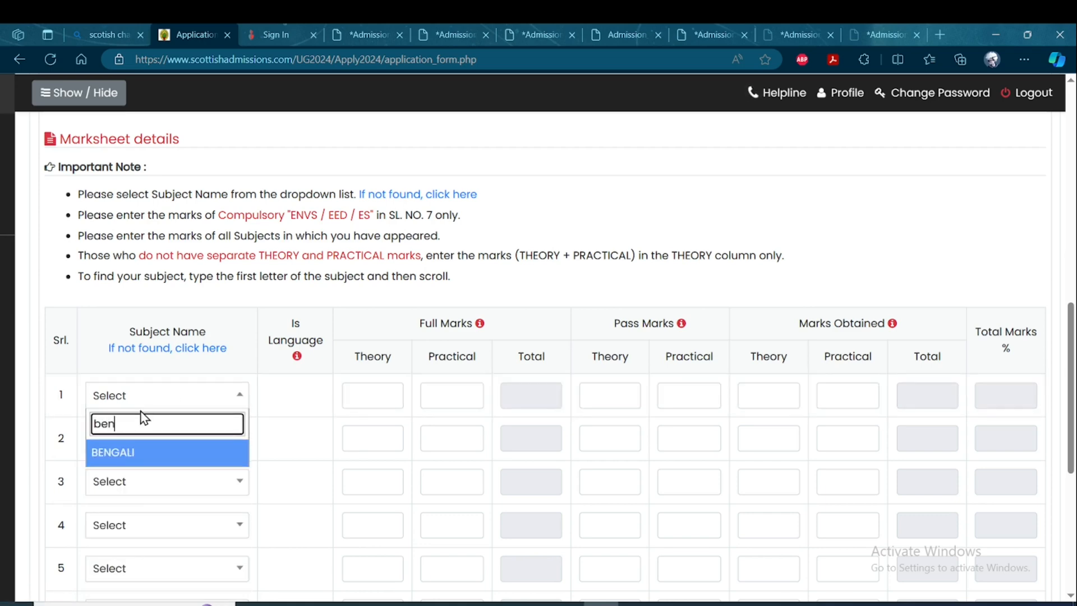
click(139, 454)
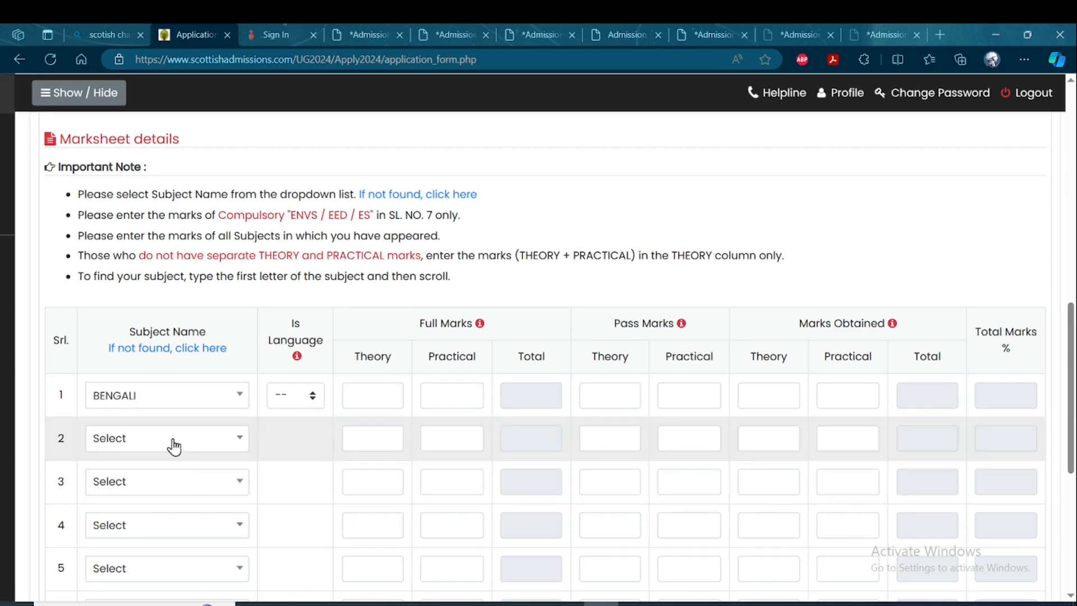
Select ENGLISH as the subject in row 2 of the marksheet details table.
click(171, 439)
text(engk)
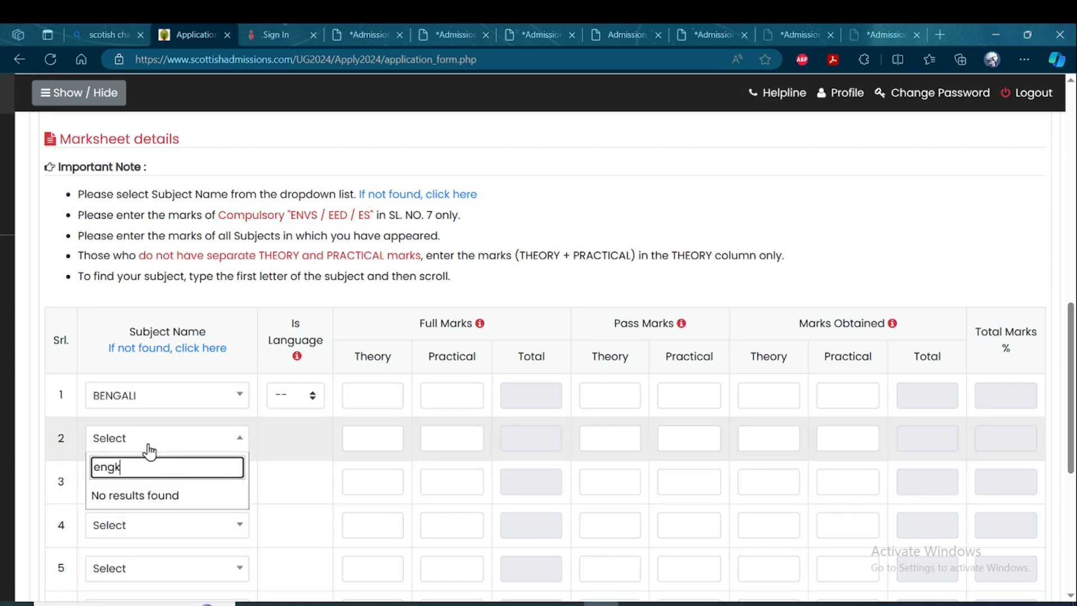
key(BackSpace)
text(li)
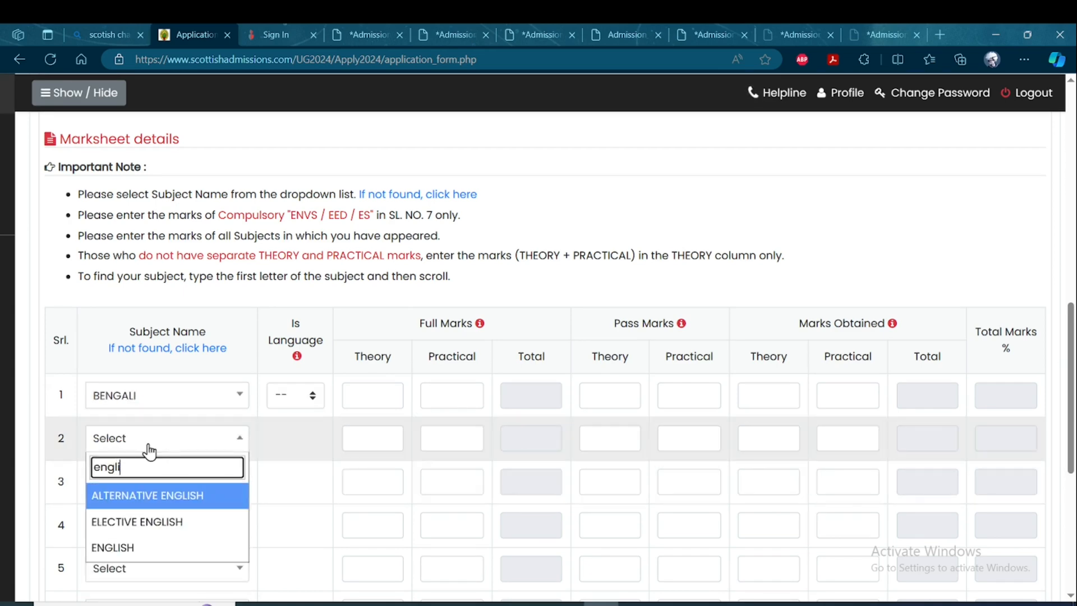
click(121, 547)
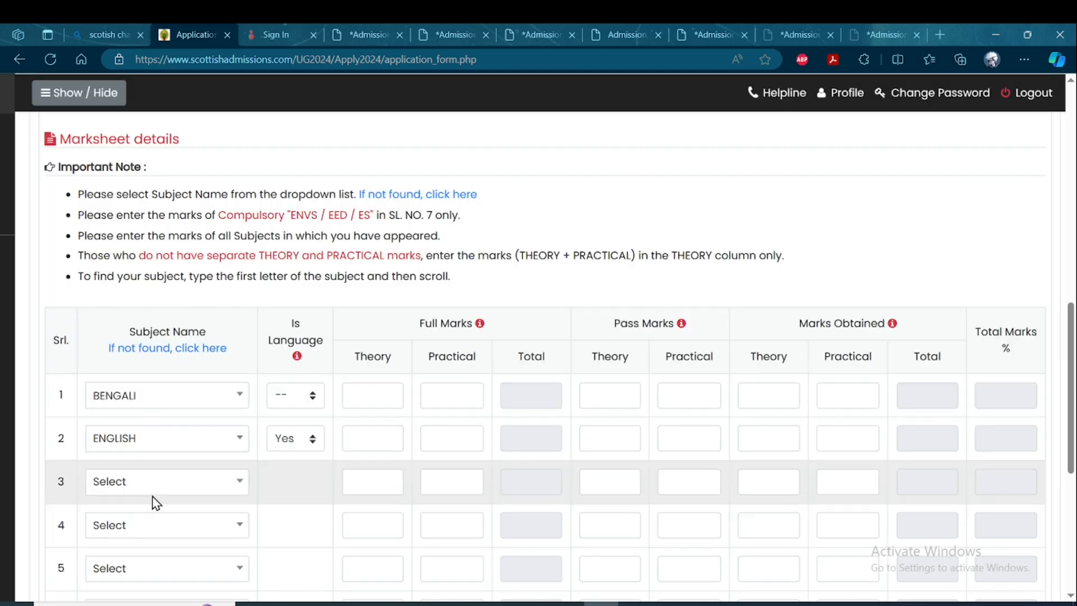
Select HISTORY as the subject in row 3 of the marksheet details table.
click(153, 488)
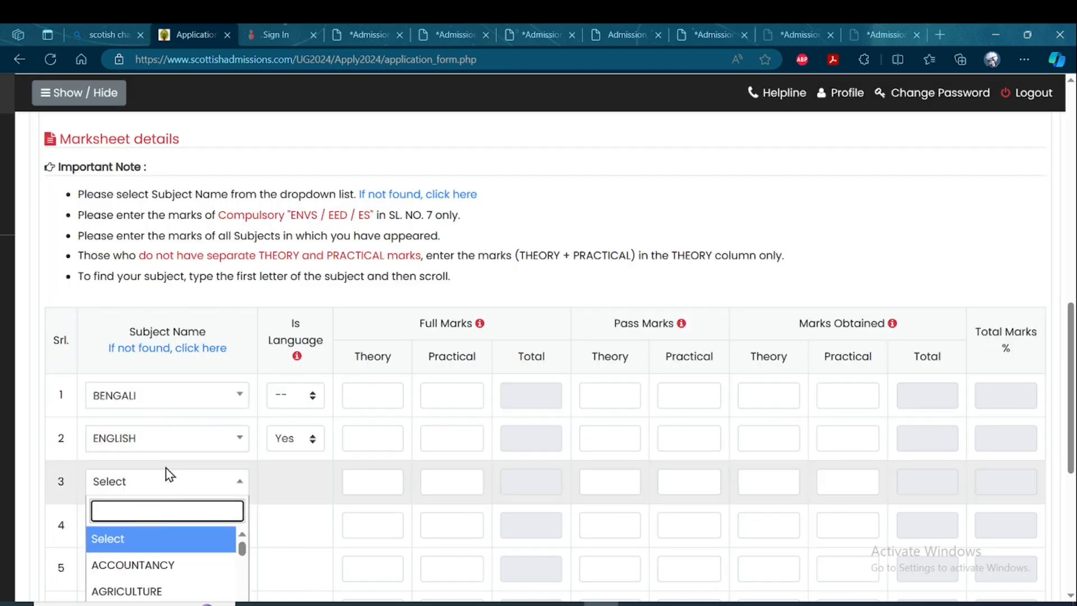
text(hist)
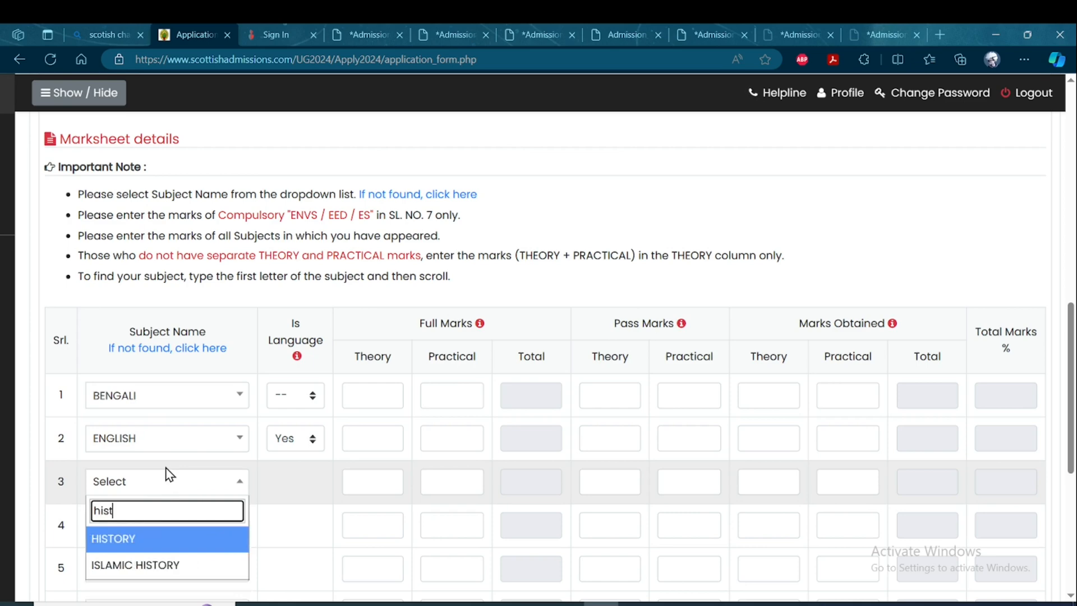
click(133, 540)
Select POLITICAL SCIENCE as the subject in row 4 of the marksheet details table.
click(148, 527)
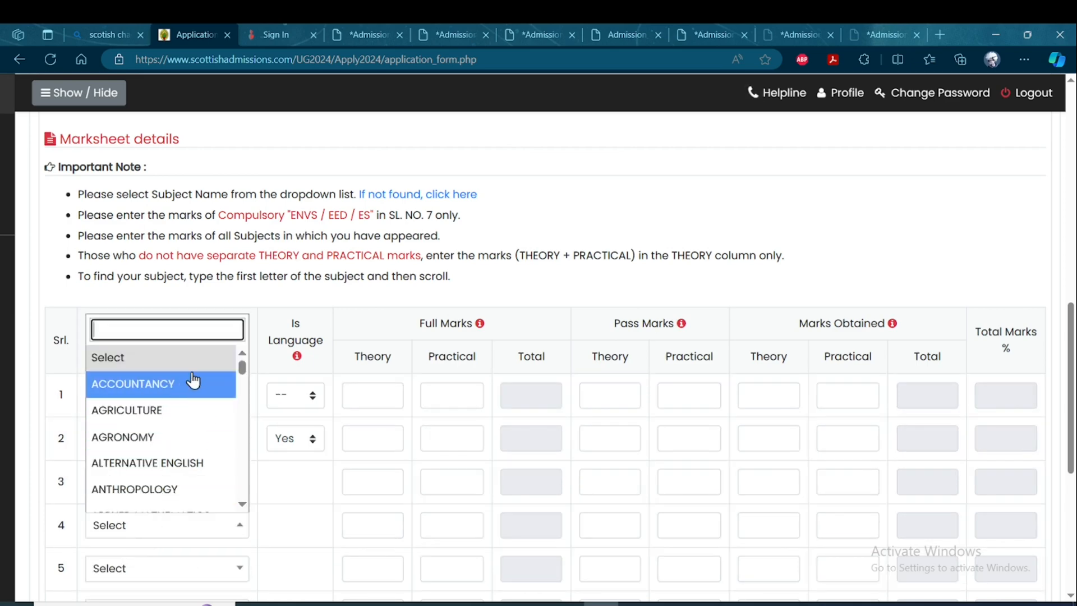
text(poli)
click(131, 499)
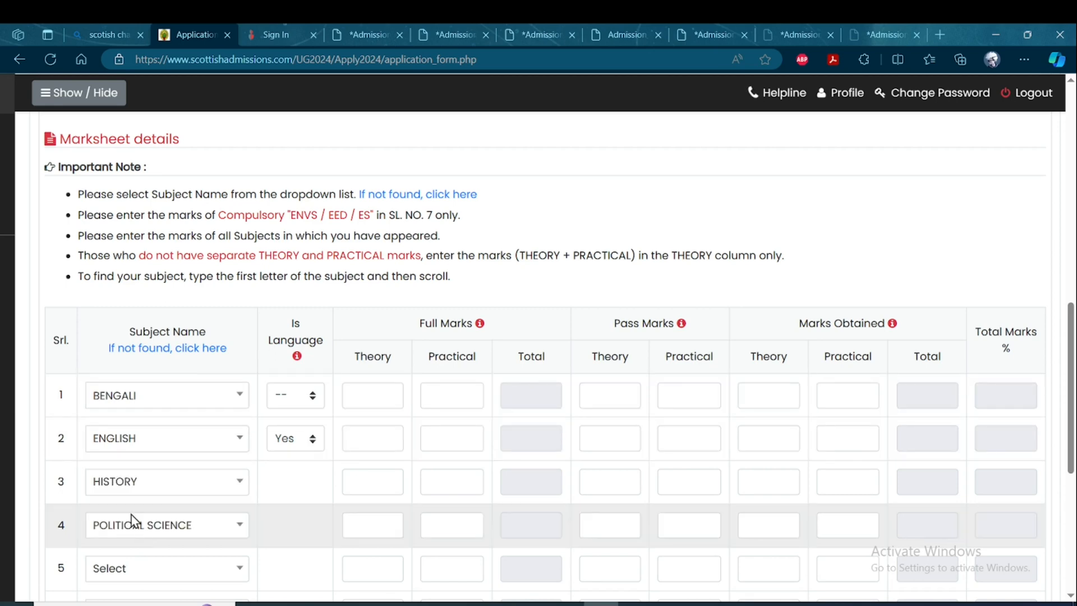
Select EDUCATION as the subject in row 5 and PHILOSOPHY in row 6 of the marksheet details table.
click(145, 568)
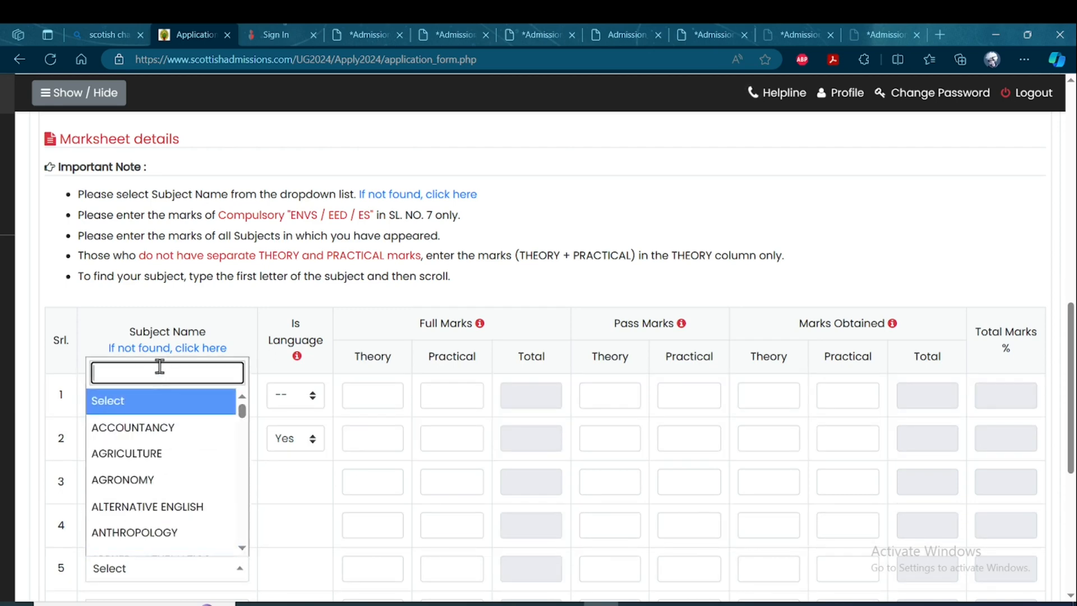
text(edu)
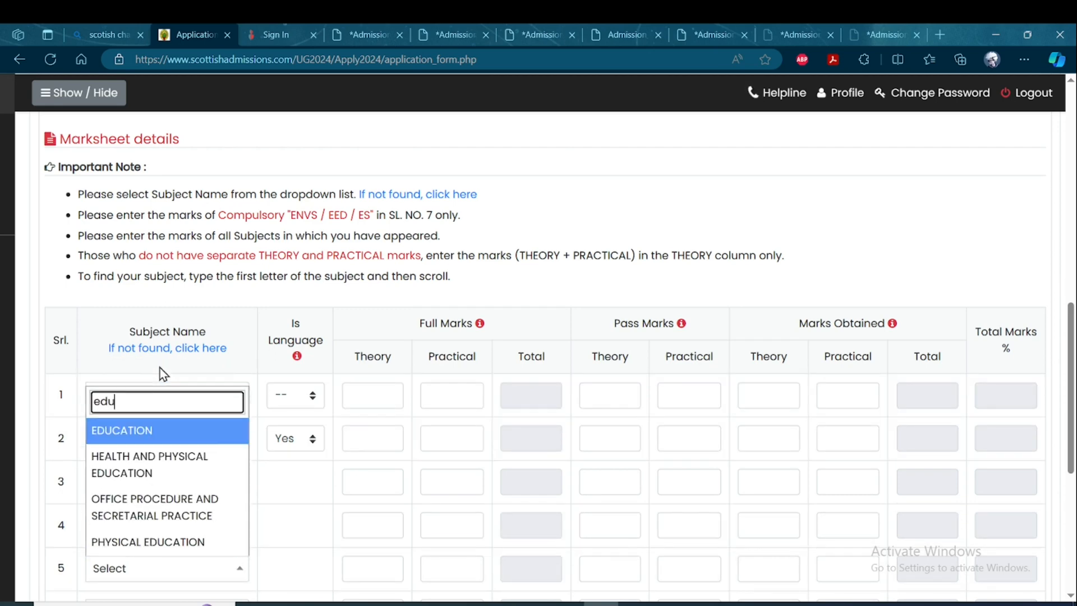
click(118, 429)
scroll(279, 560, down, 2)
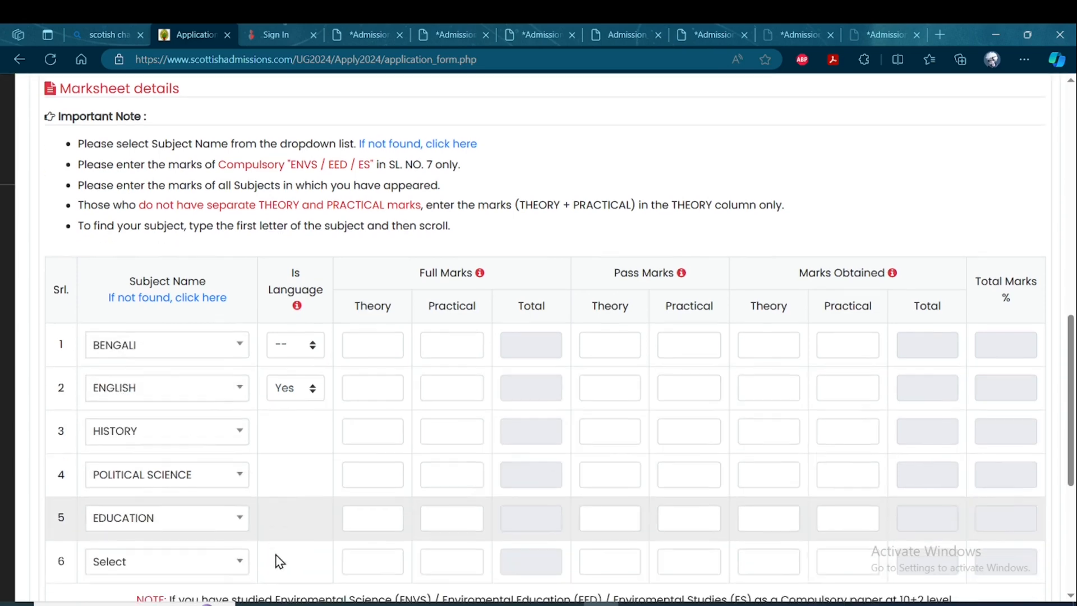
click(184, 499)
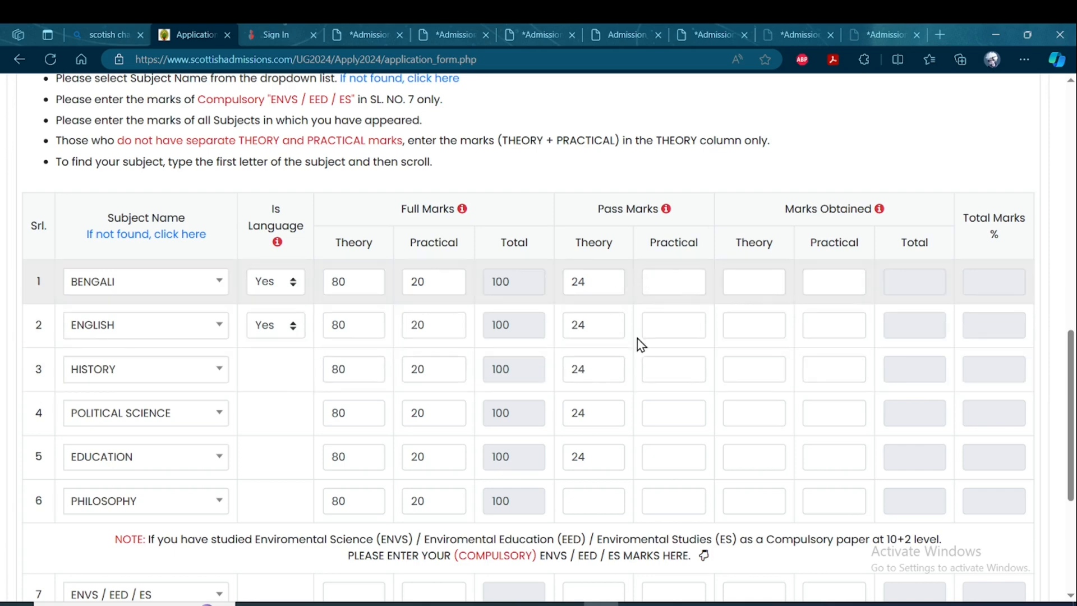
Enter 24 as the theory pass mark for PHILOSOPHY and 6 as the practical pass mark for all six subjects.
click(596, 499)
text(24)
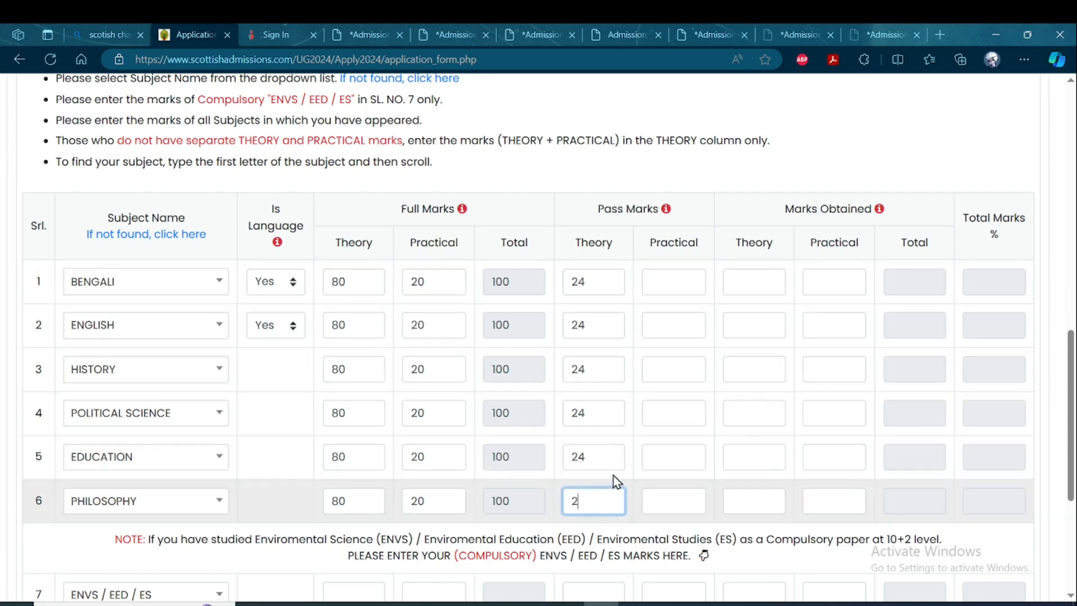
click(663, 281)
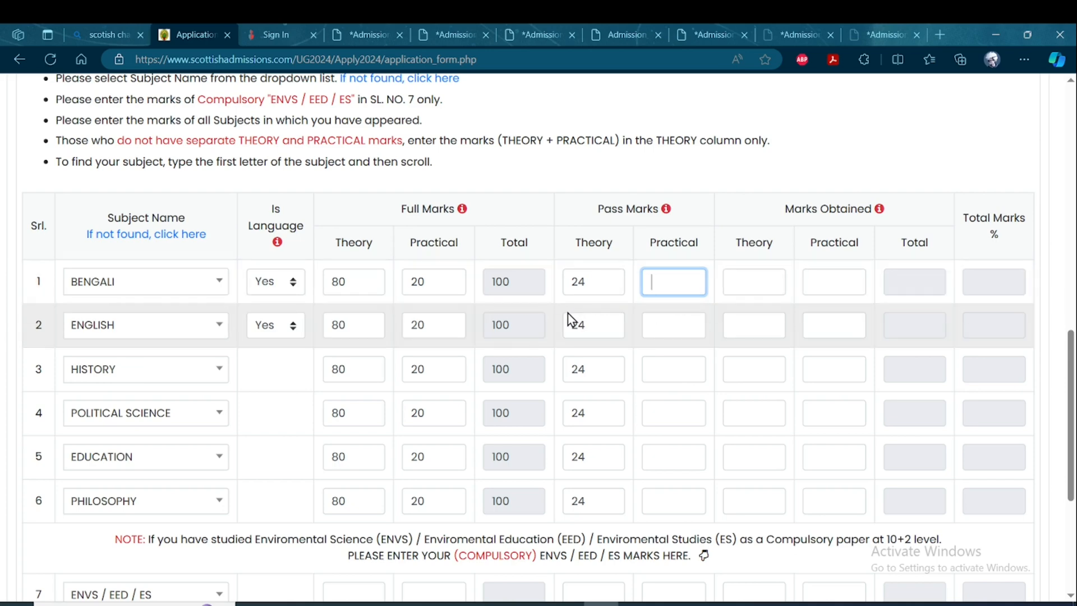
text(6)
click(672, 326)
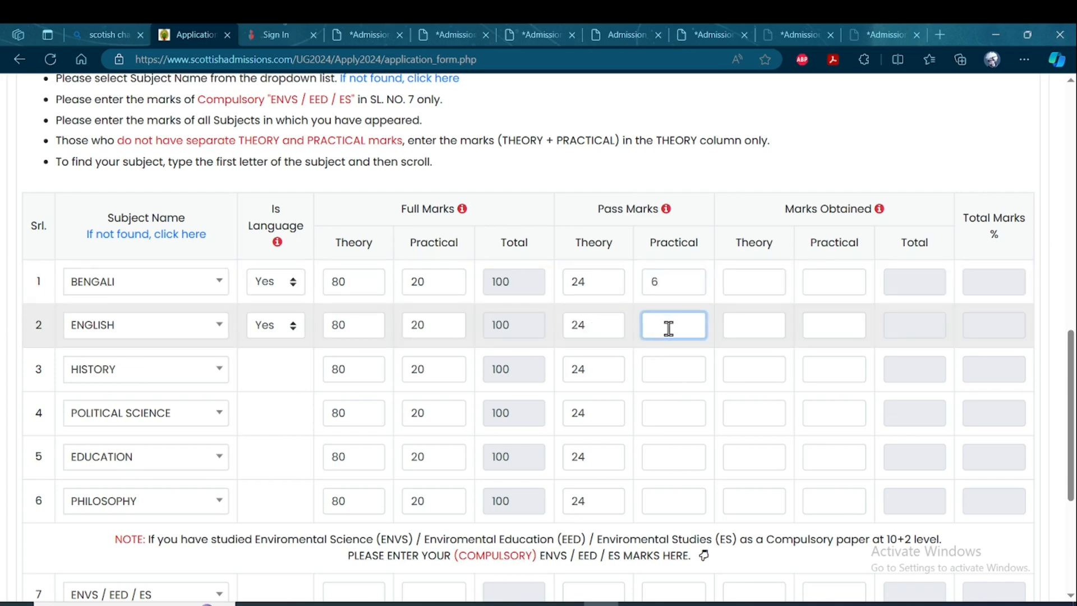
text(6)
click(664, 369)
text(6)
click(661, 415)
text(6)
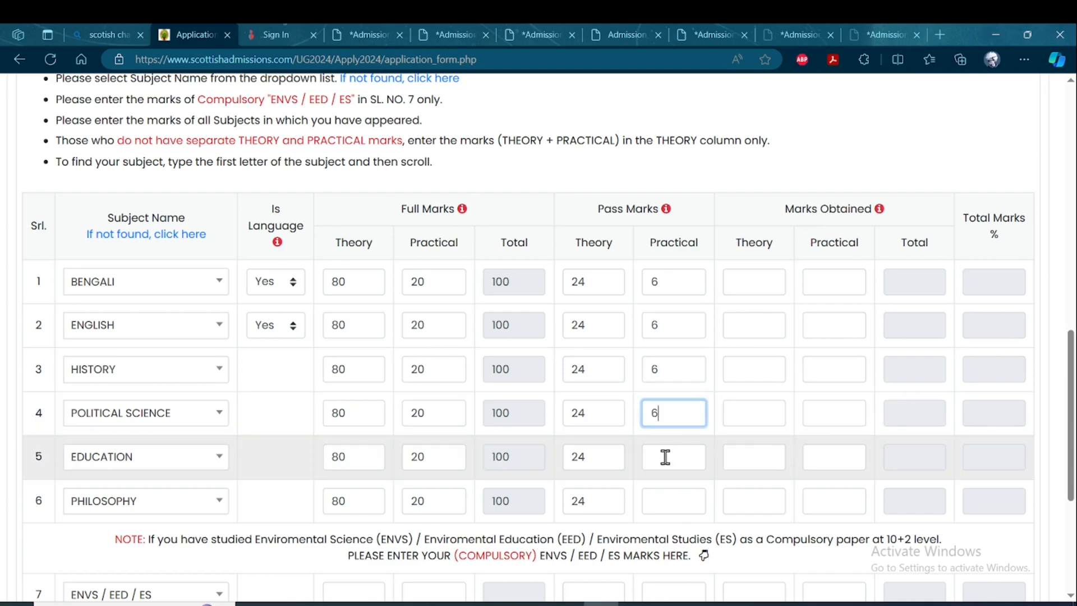
click(664, 455)
text(6)
click(665, 500)
text(6)
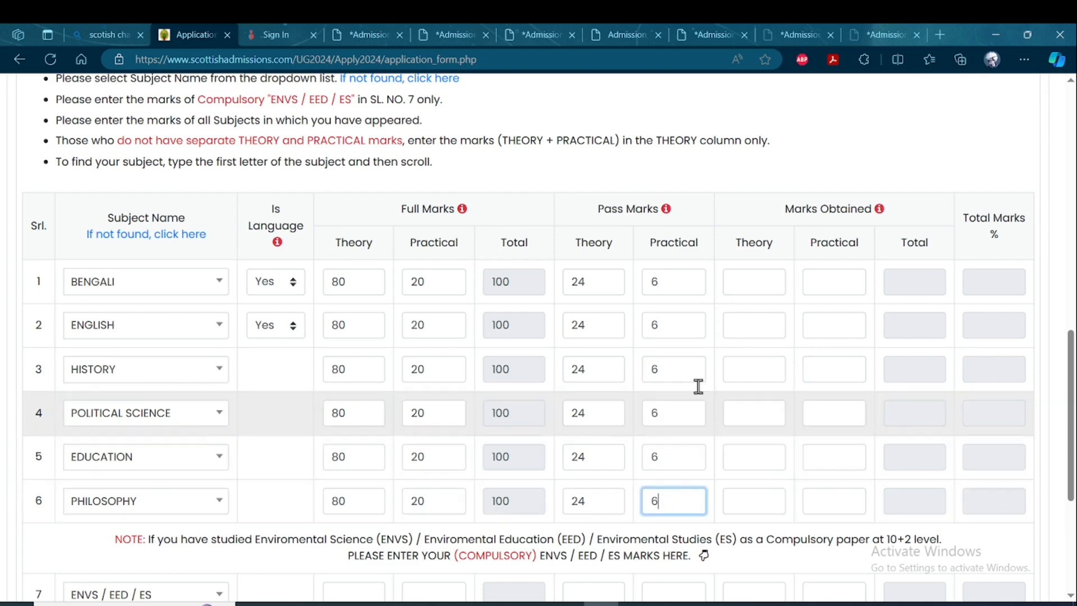
Enter the theory marks obtained: Bengali 70, English 75, History 72, Political Science 65, Education 67 and Philosophy 57.
click(749, 279)
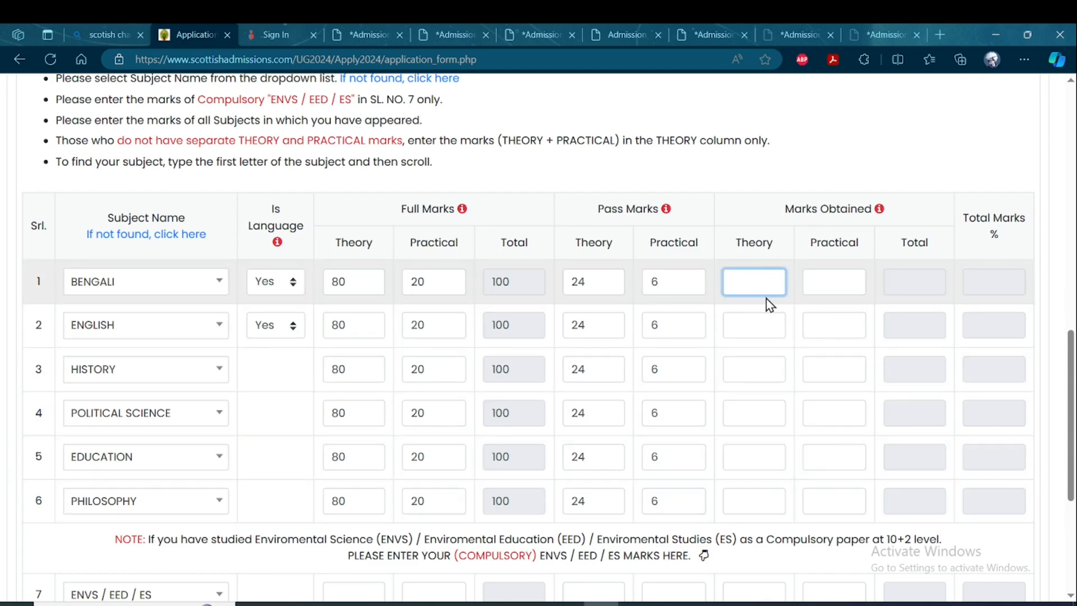
text(70)
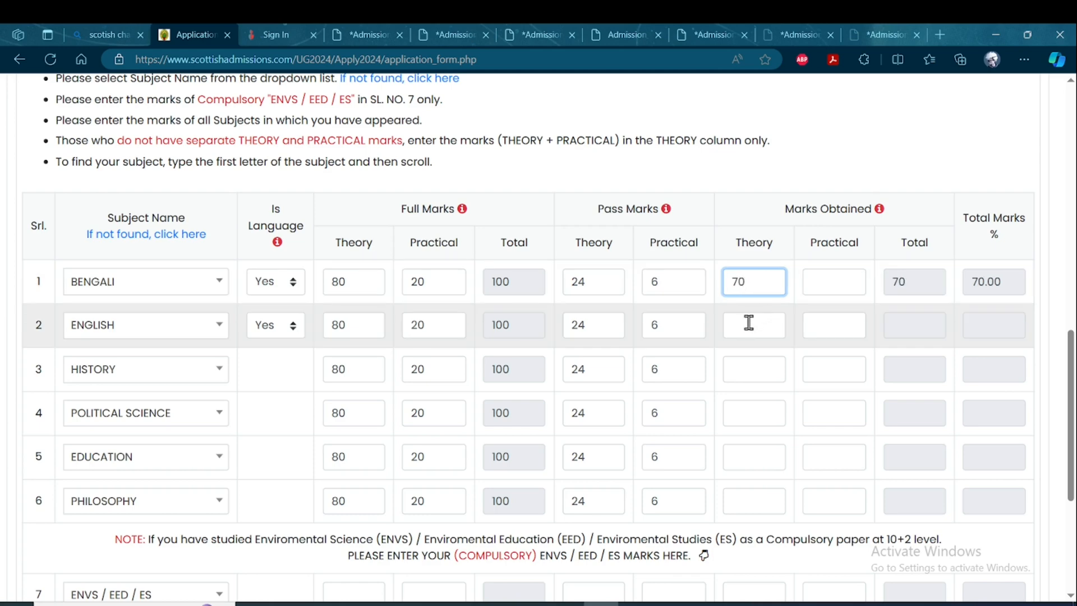
click(748, 324)
text(75)
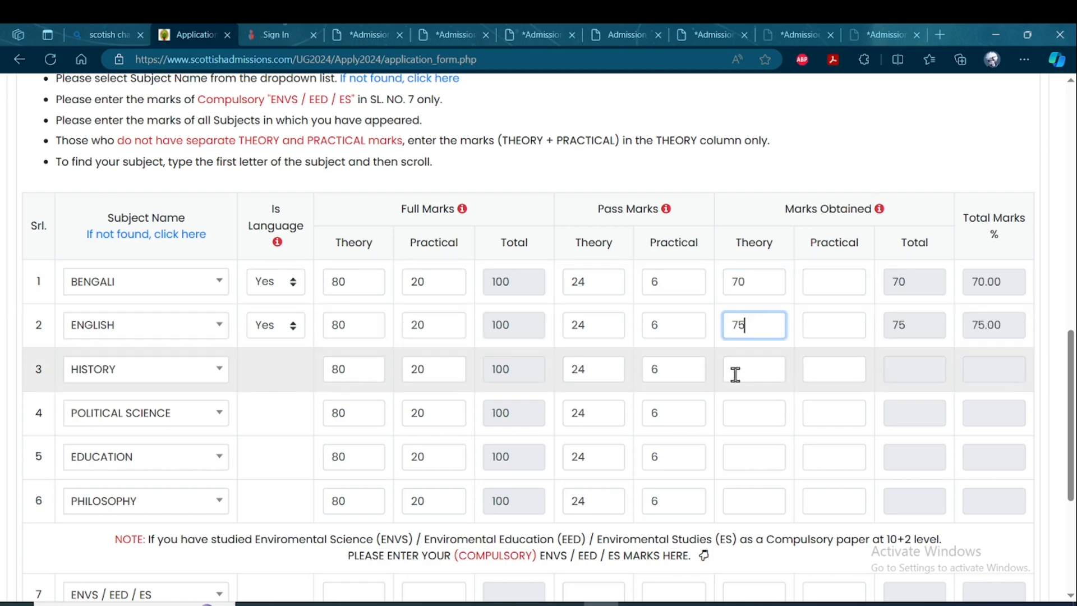
click(746, 374)
text(72)
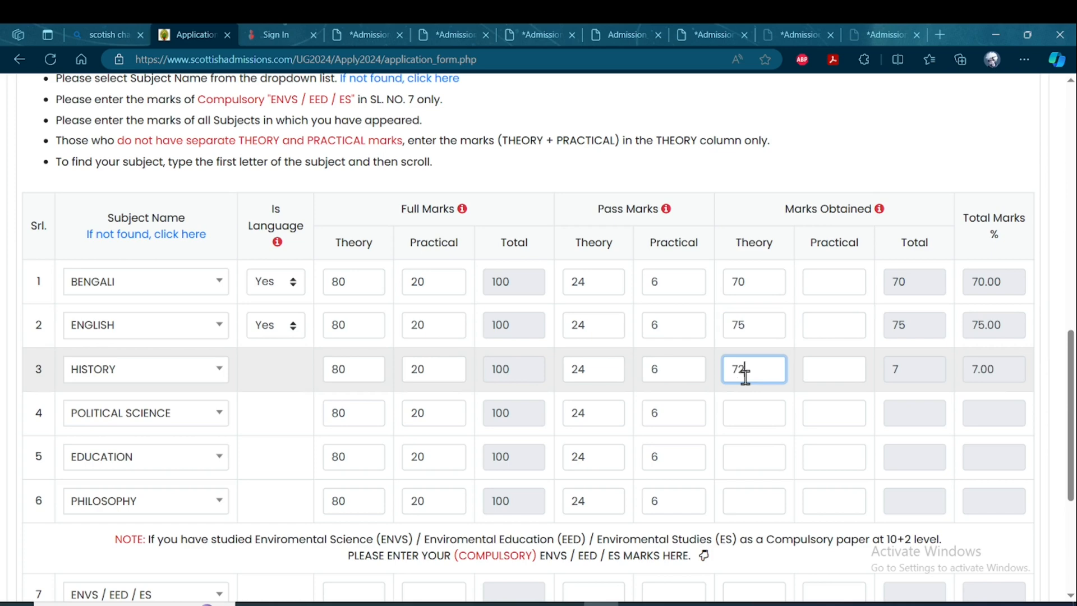
click(744, 418)
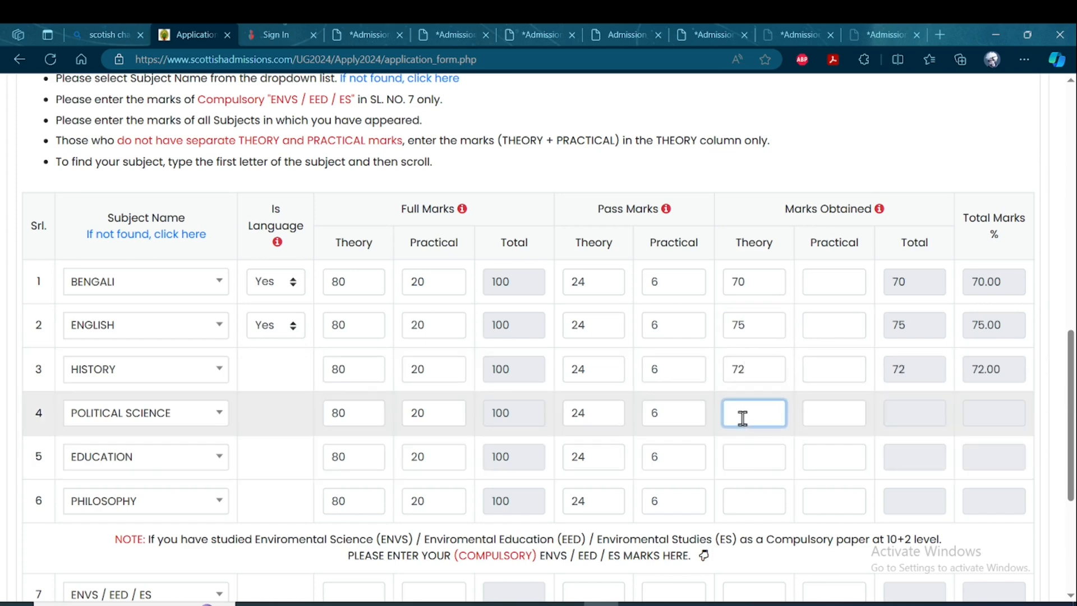
text(65)
click(745, 456)
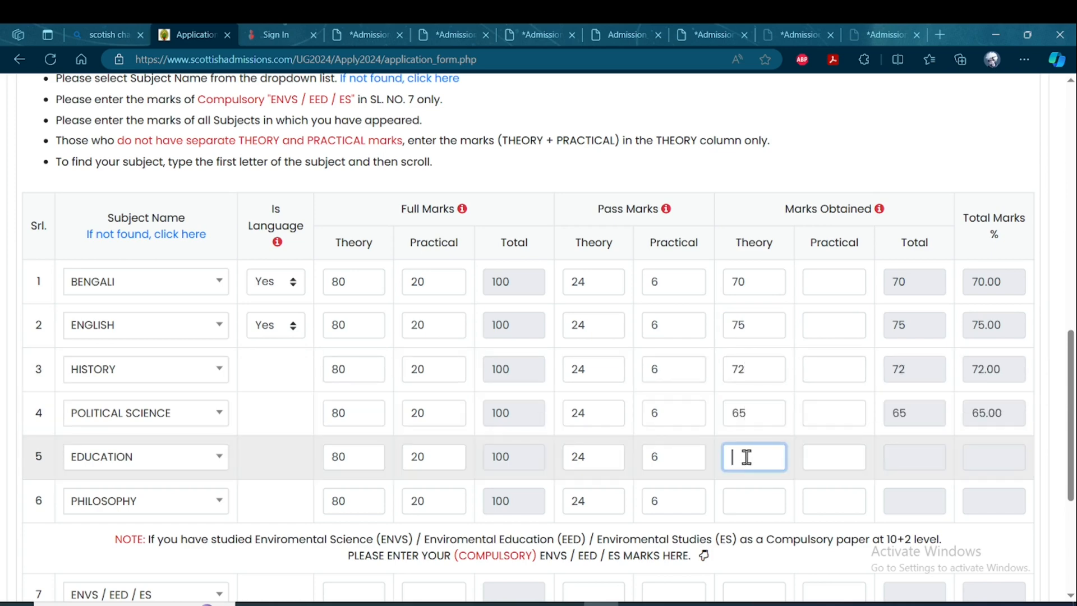
text(67)
click(747, 489)
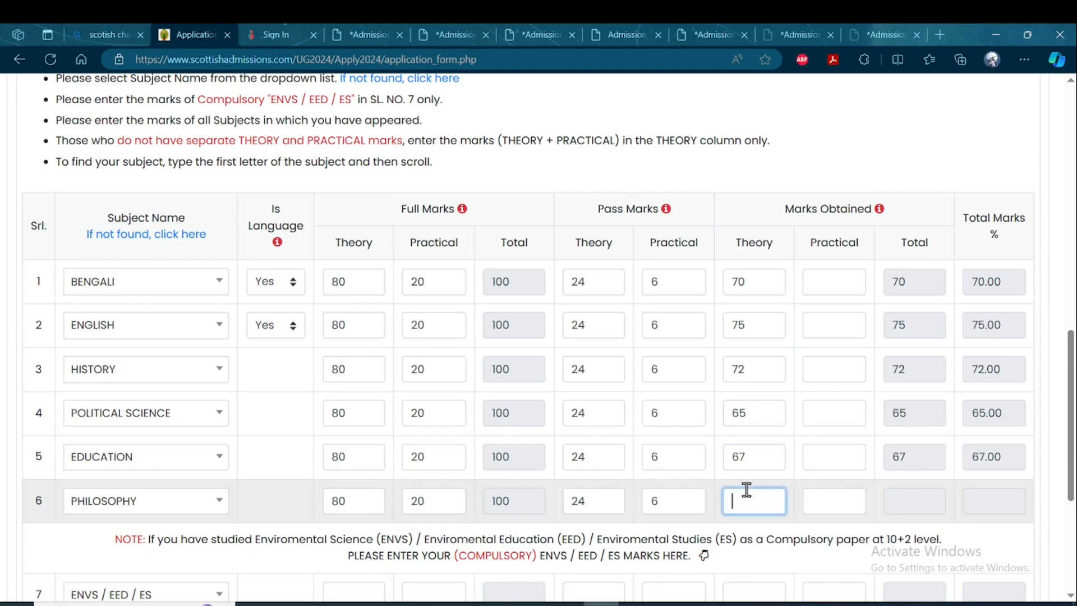
text(57)
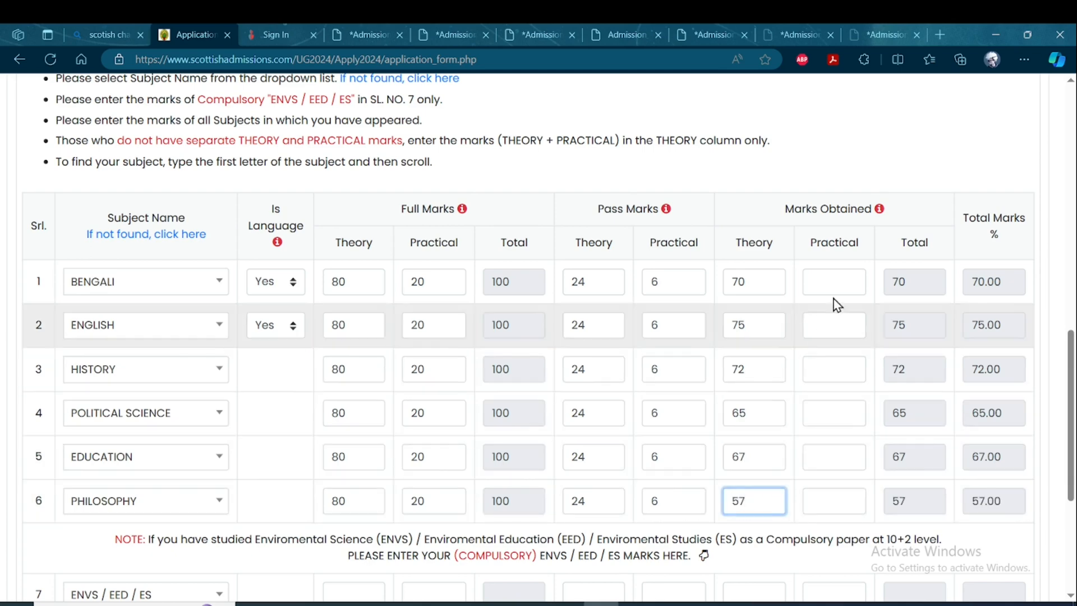
Enter the practical marks obtained: Bengali 19, English 15, and 17 each for History, Political Science, Education and Philosophy.
click(838, 288)
text(1)
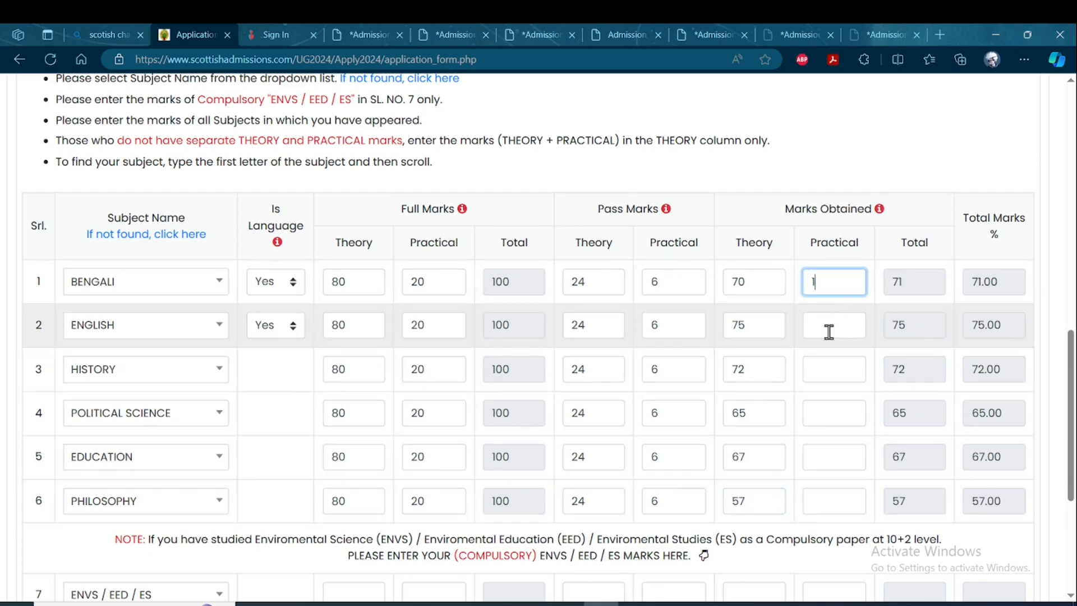
click(833, 323)
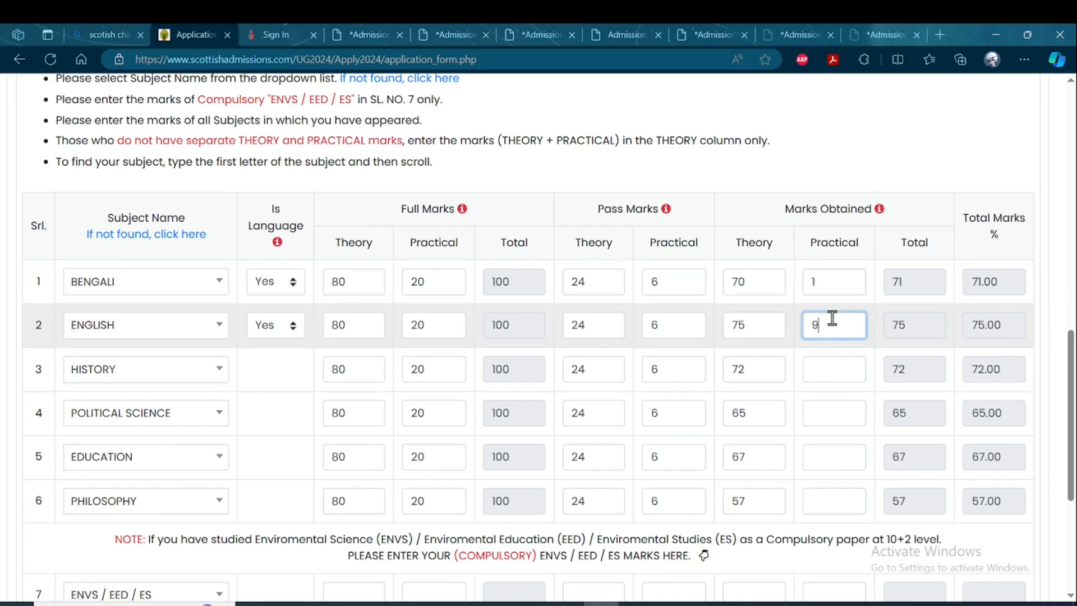
text(9)
click(834, 286)
text(9)
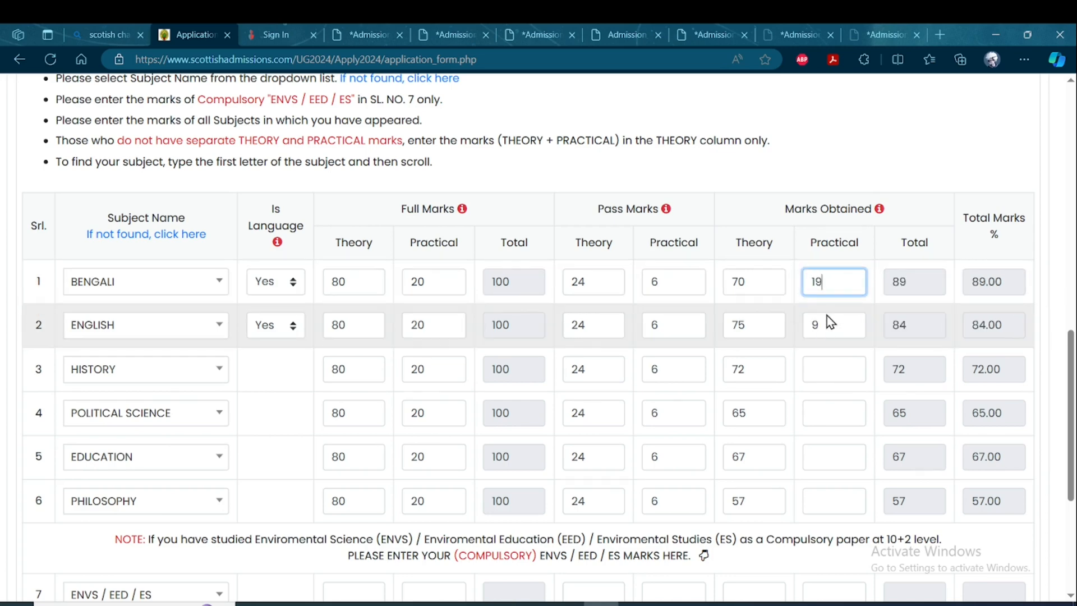
drag(826, 323, 795, 337)
text(1)
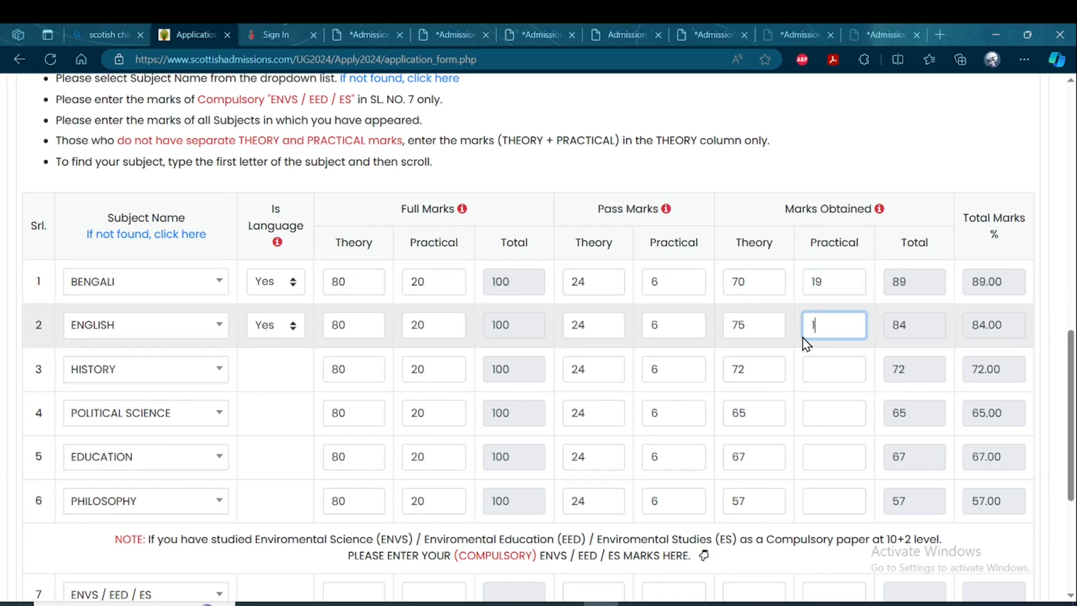
text(5)
click(822, 369)
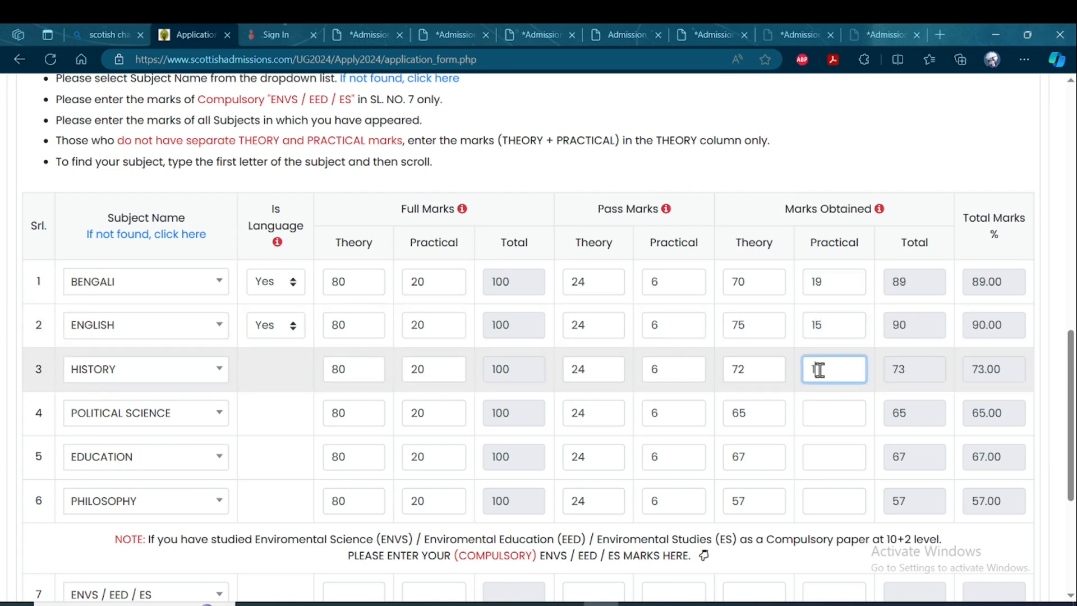
text(17)
click(820, 416)
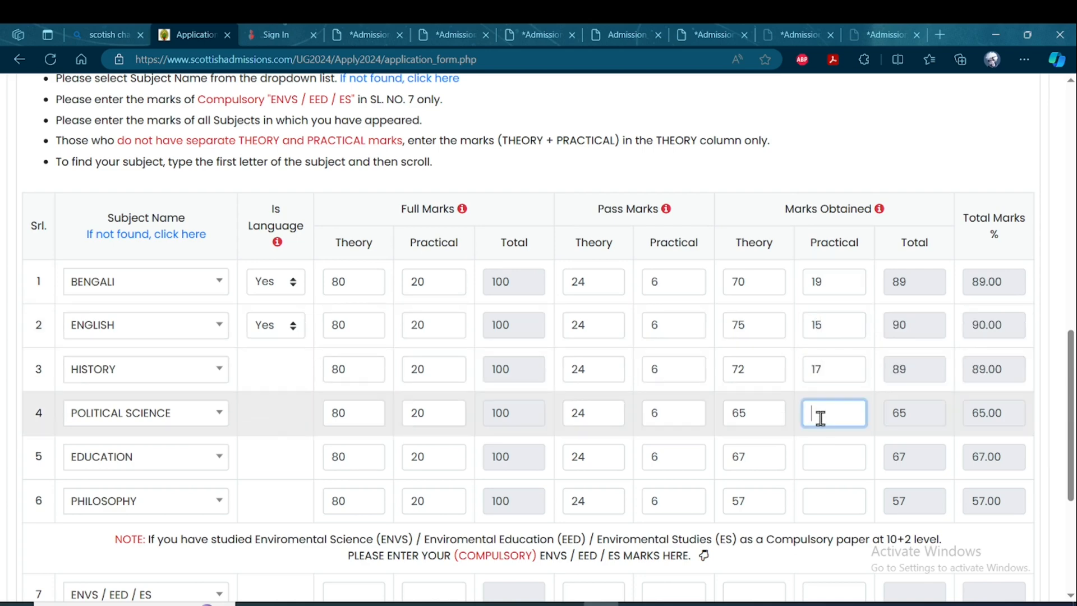
text(17)
click(830, 452)
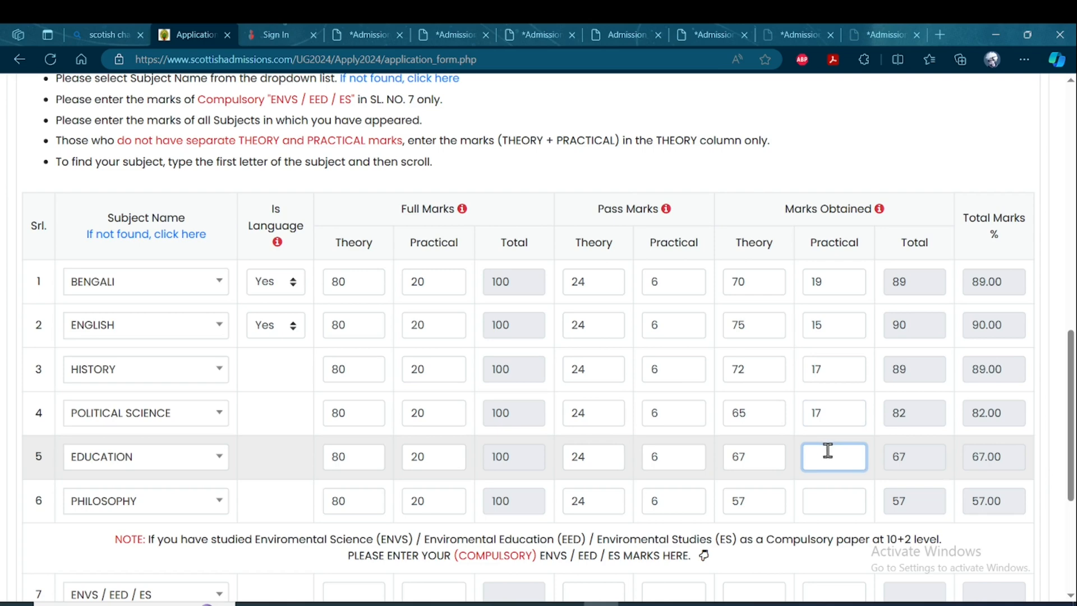
text(17)
click(831, 501)
text(17)
Review the completed marksheet table and calculate the Aggregate Top 4 percentage.
scroll(832, 500, down, 3)
scroll(1073, 368, up, 2)
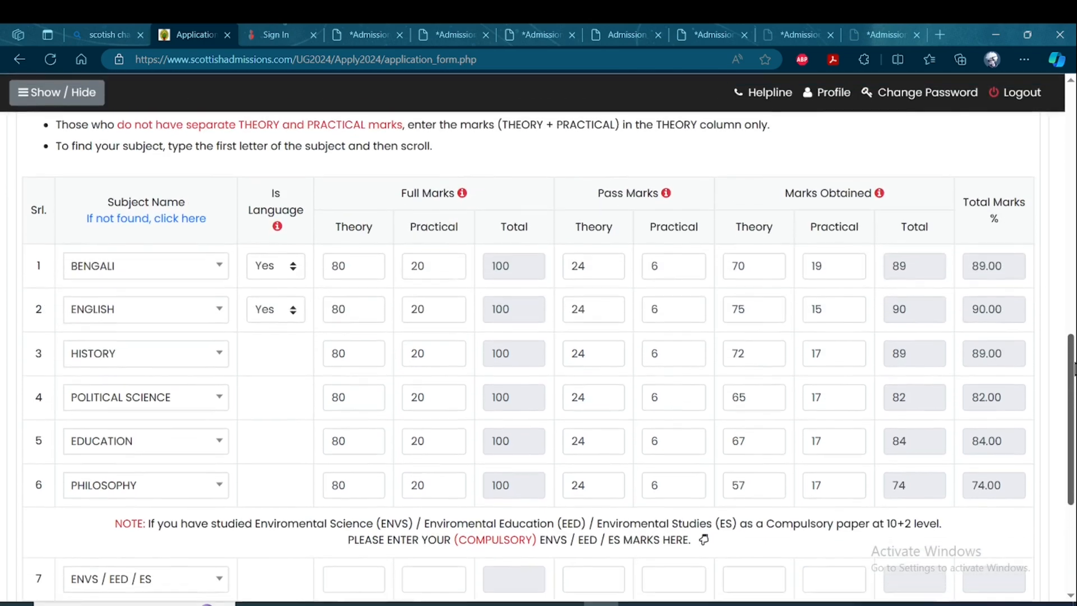
scroll(1073, 369, down, 3)
scroll(1074, 383, up, 1)
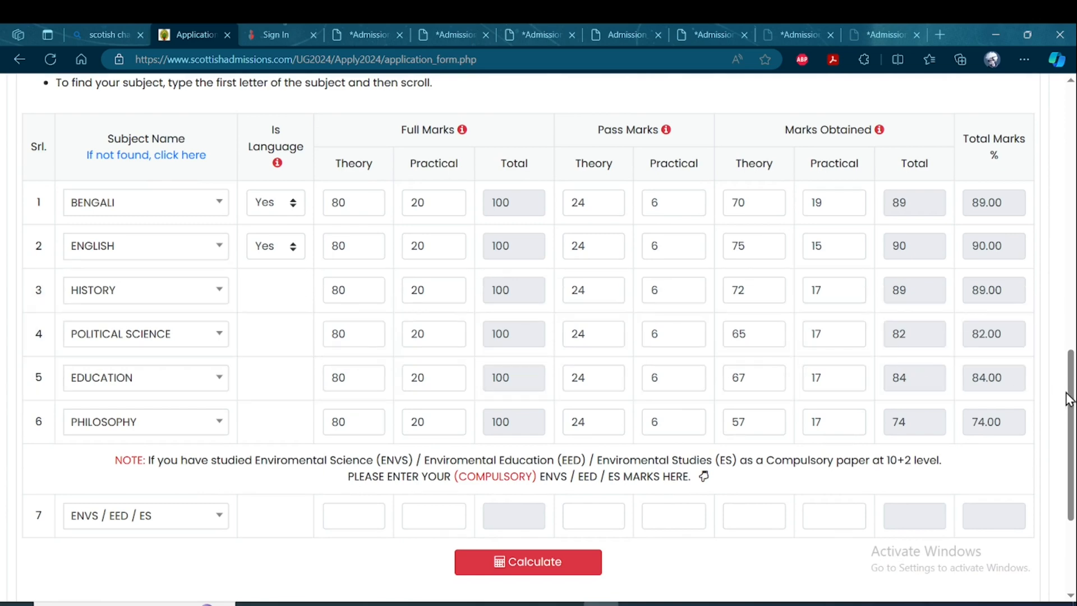
scroll(1070, 398, down, 2)
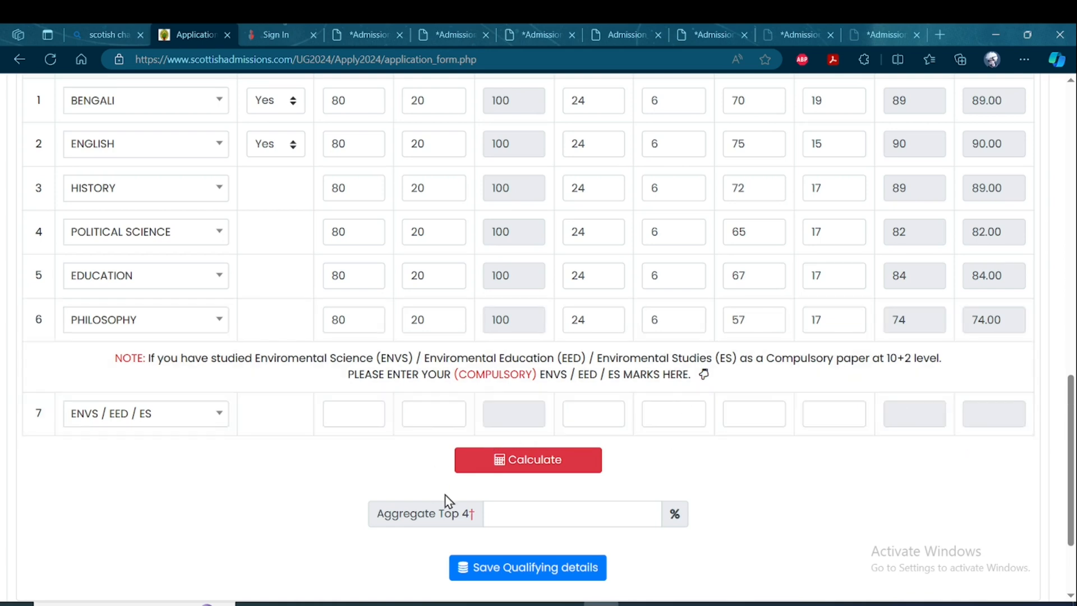
click(531, 465)
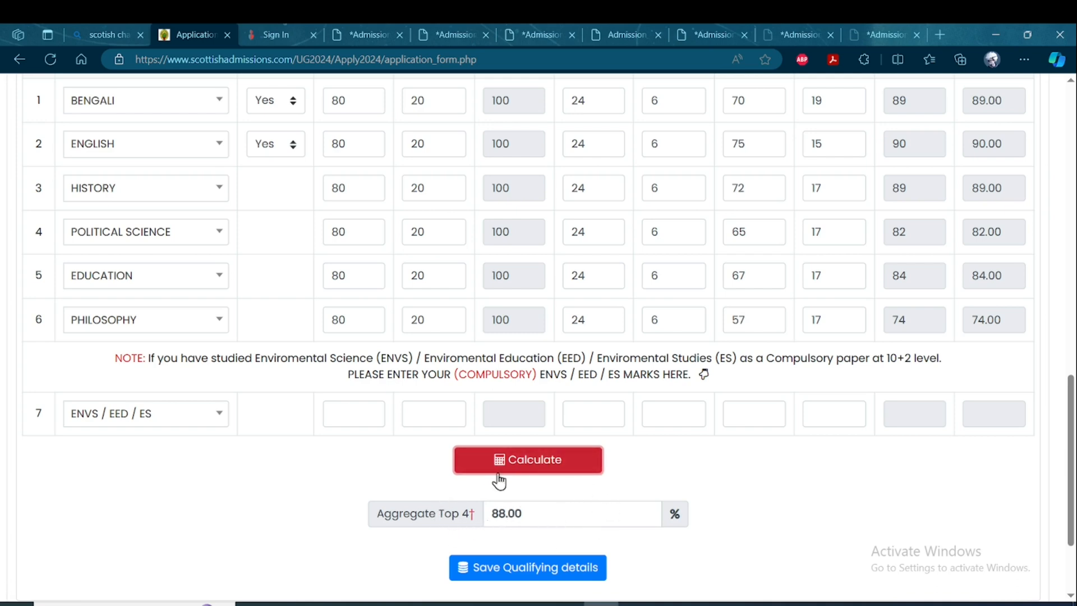
Save the qualifying details and go to the application form's Courses Applied section.
scroll(581, 499, up, 2)
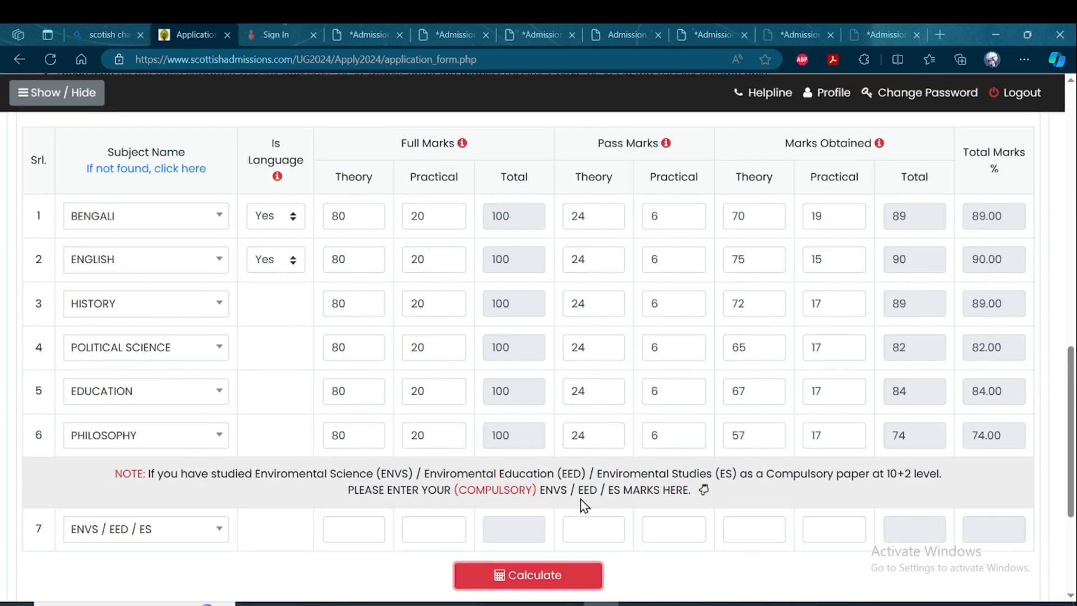
scroll(583, 493, down, 3)
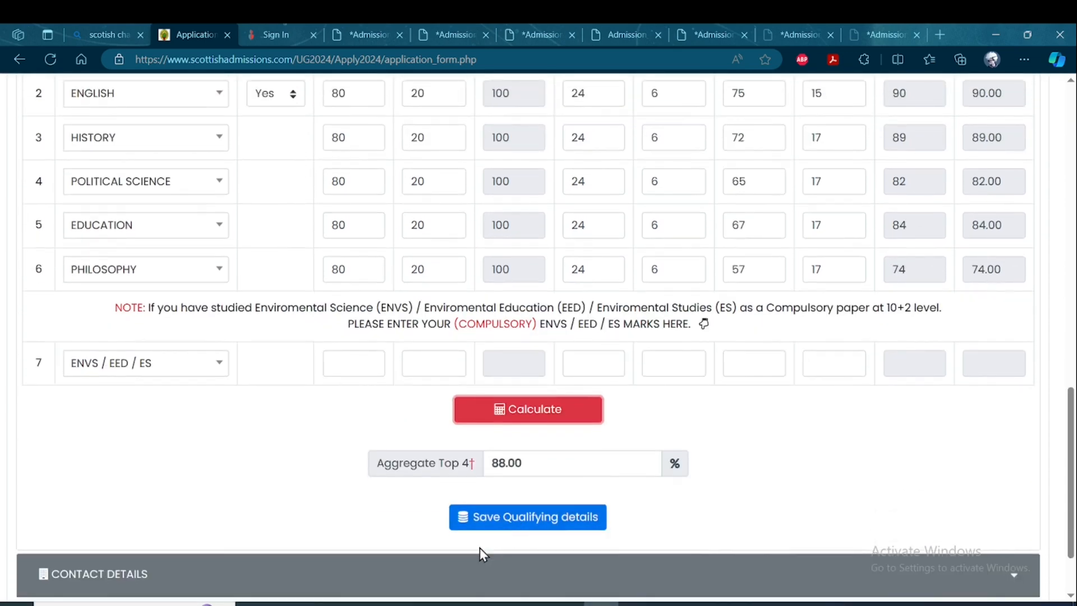
click(522, 527)
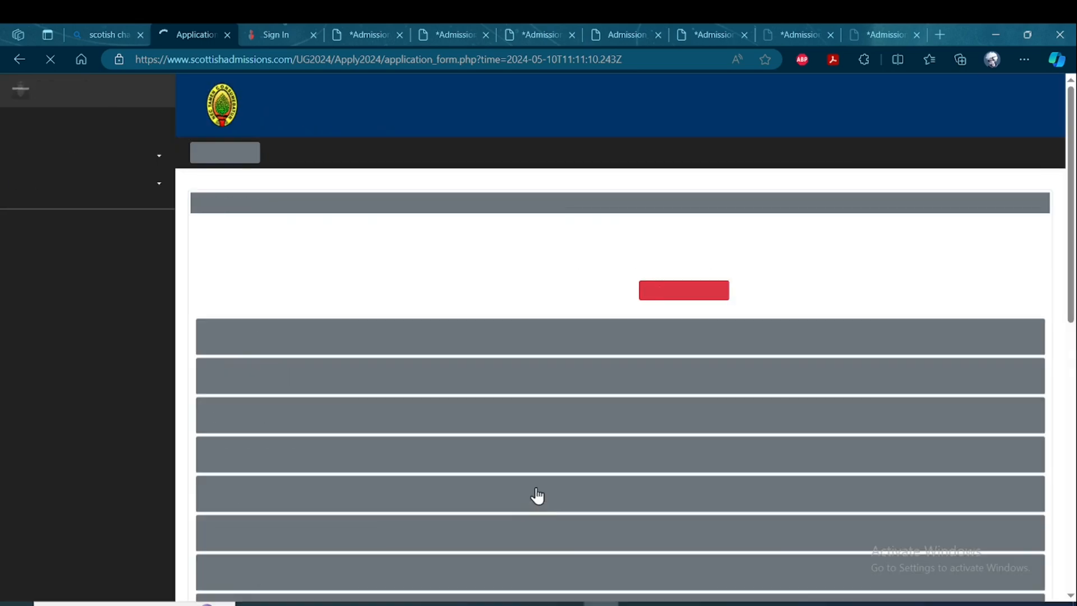
scroll(514, 514, down, 3)
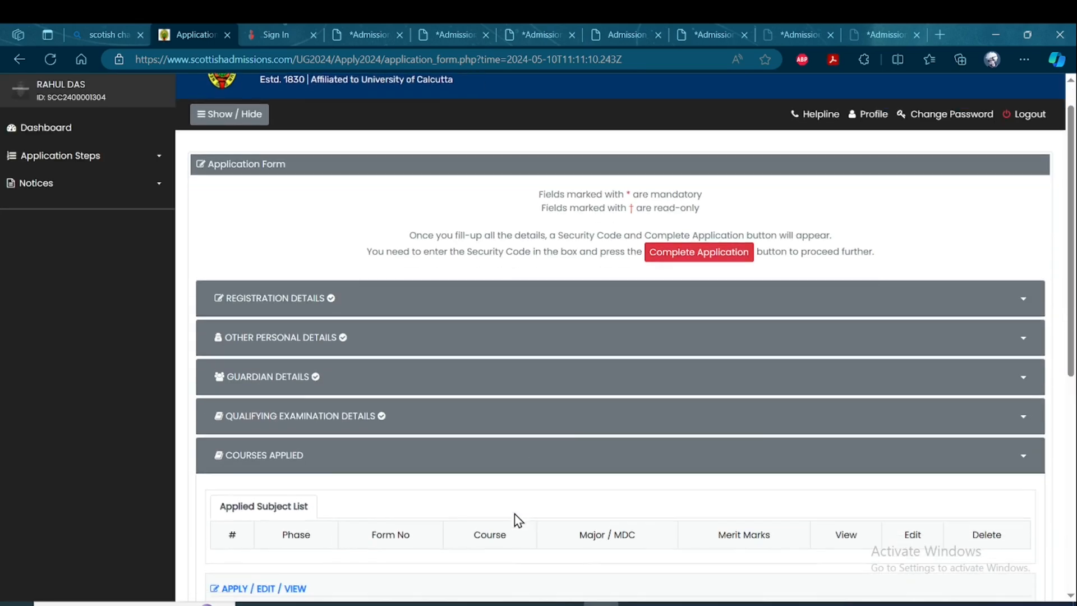
scroll(517, 513, down, 3)
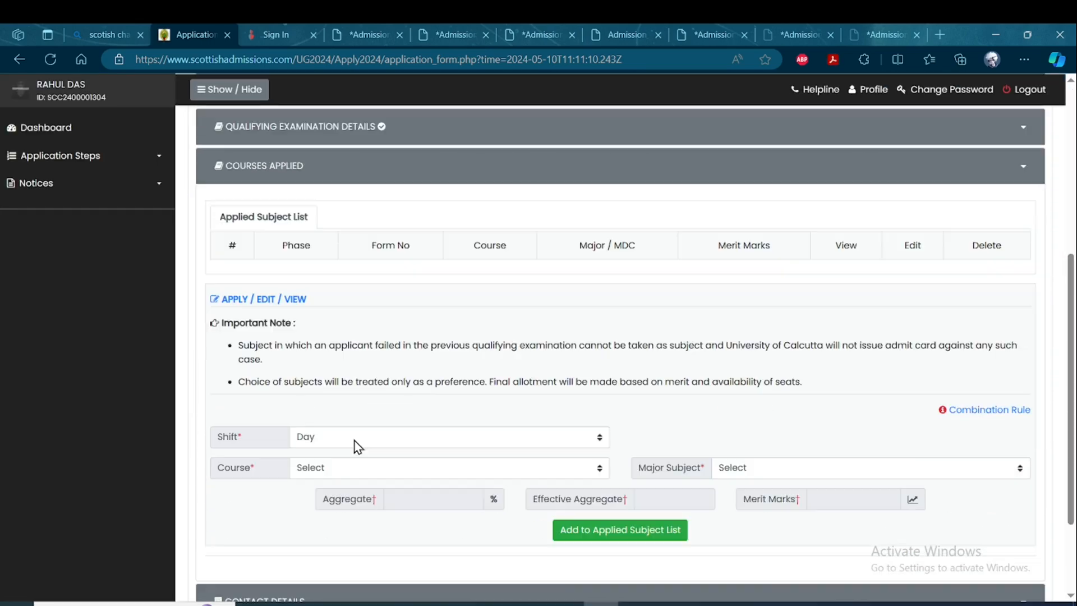
Check the courses offered for the Morning shift and return the shift to Day.
click(387, 436)
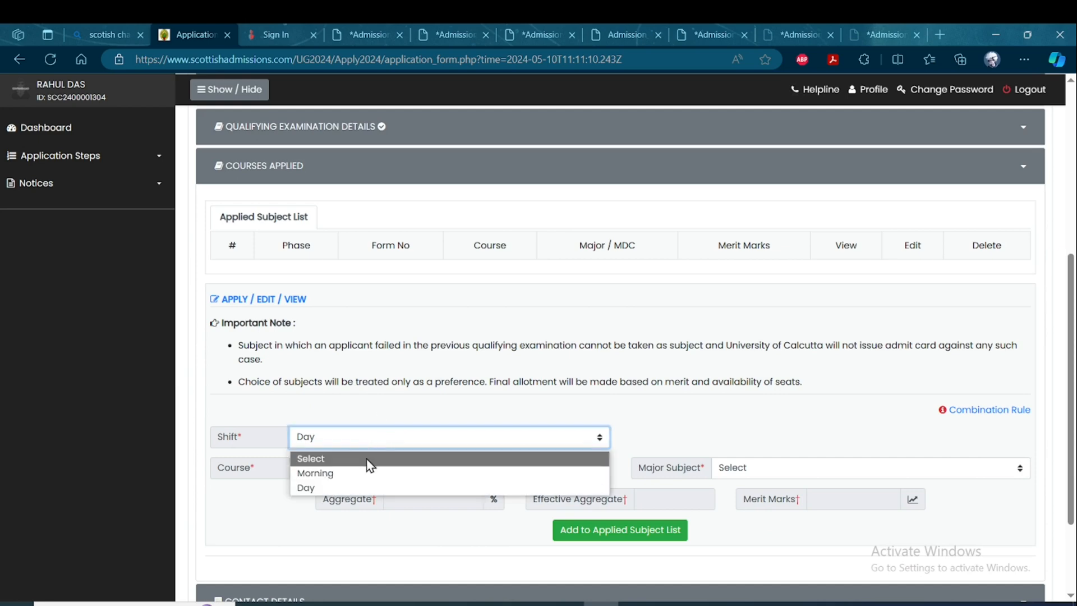
click(346, 474)
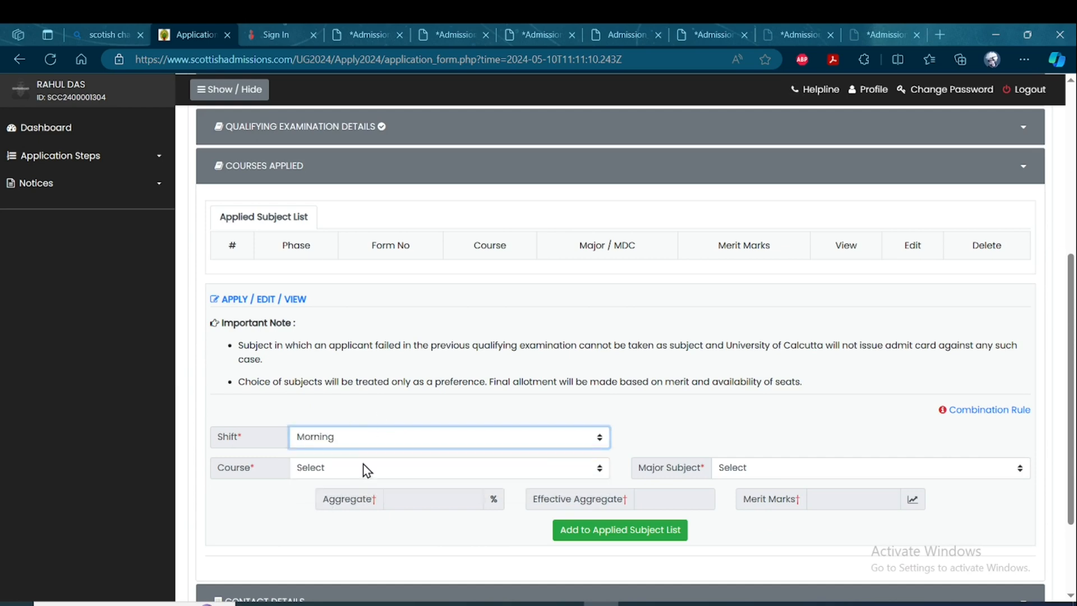
click(375, 474)
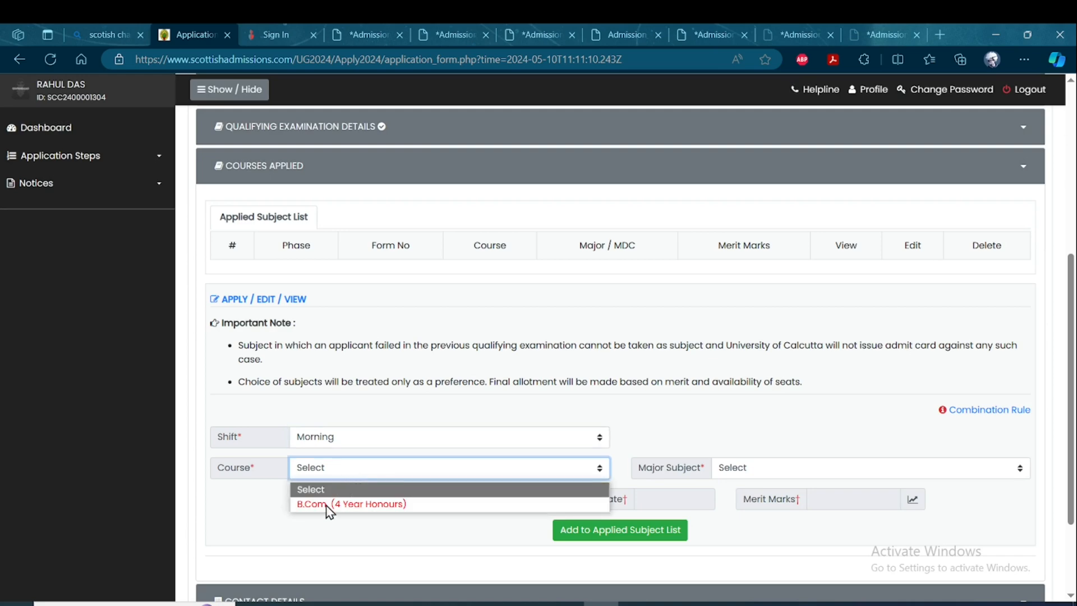
click(399, 439)
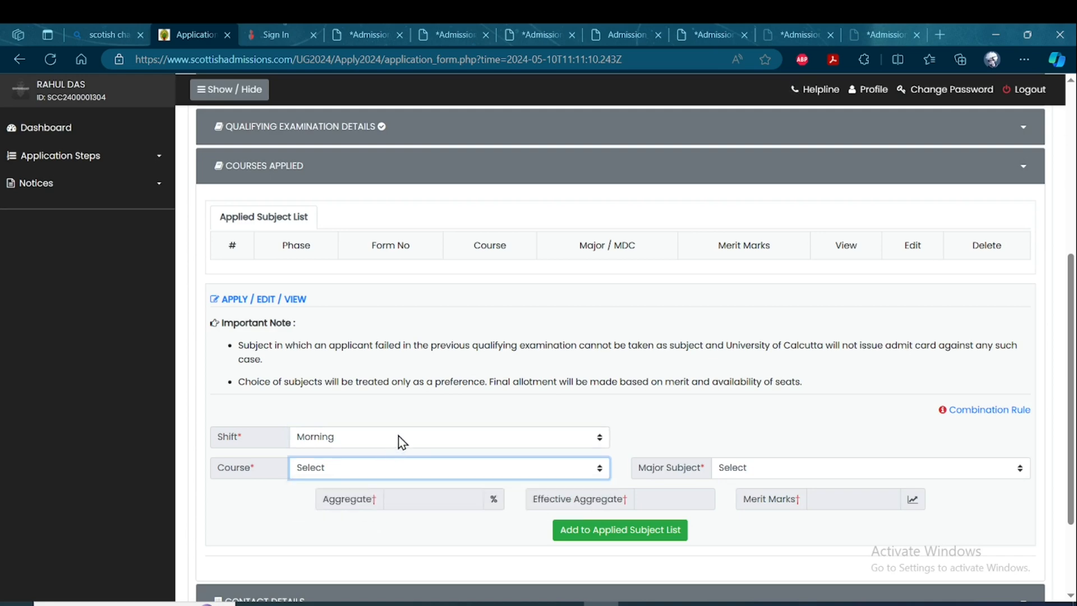
click(398, 440)
key(Down)
key(Return)
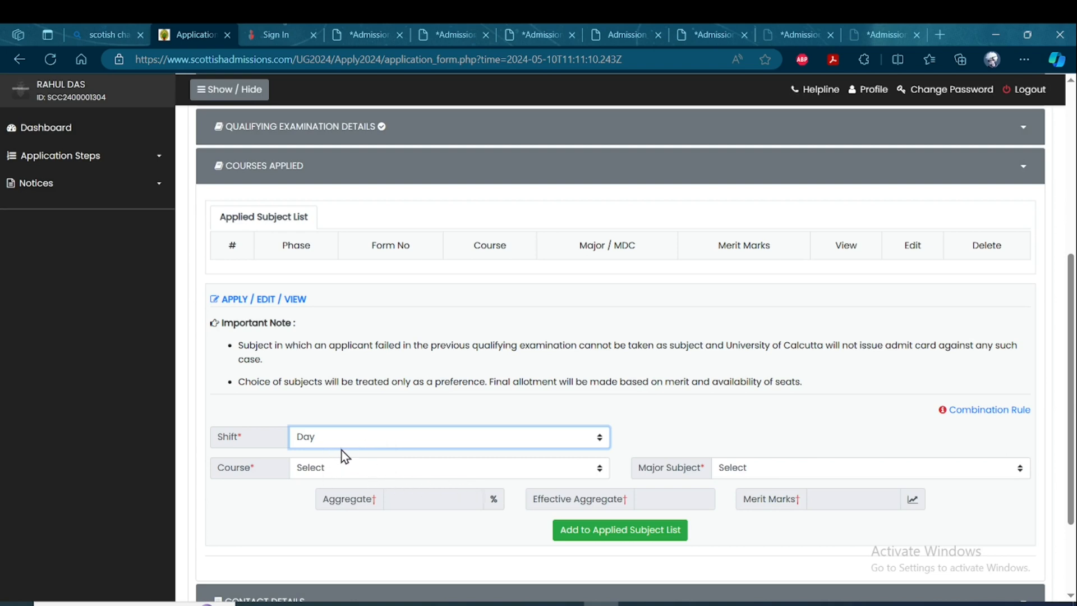
Choose the B.A. (4 Year Honours) course with Bengali as the major subject.
click(365, 477)
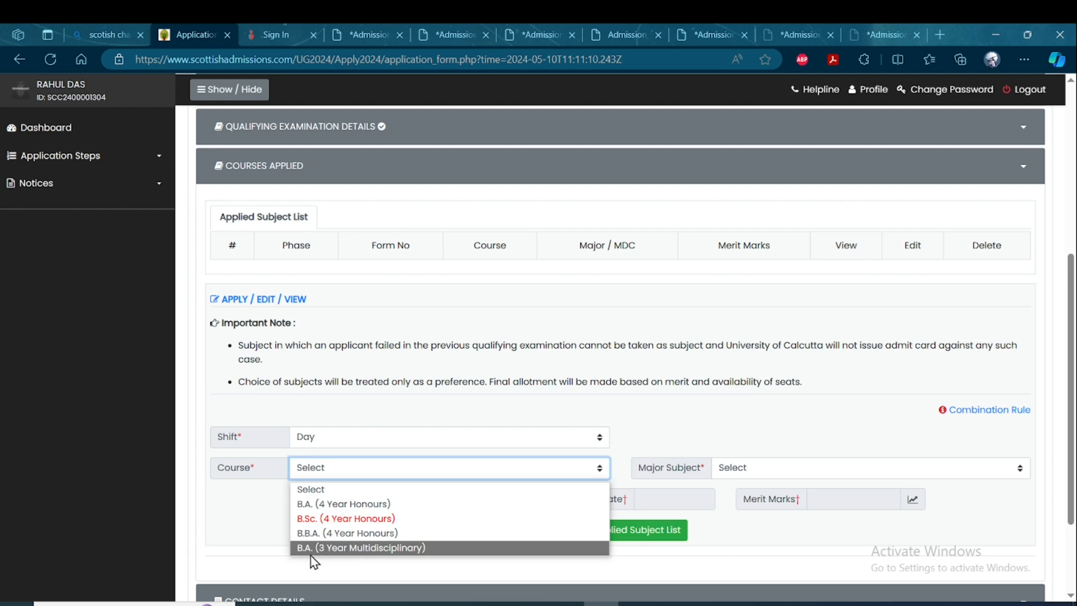
click(357, 504)
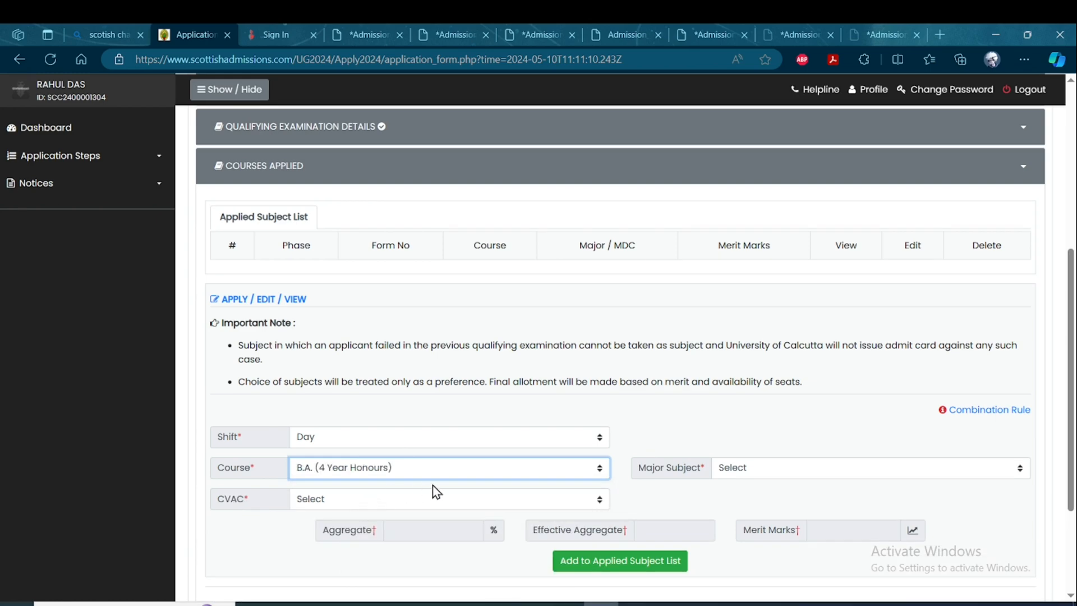
click(783, 471)
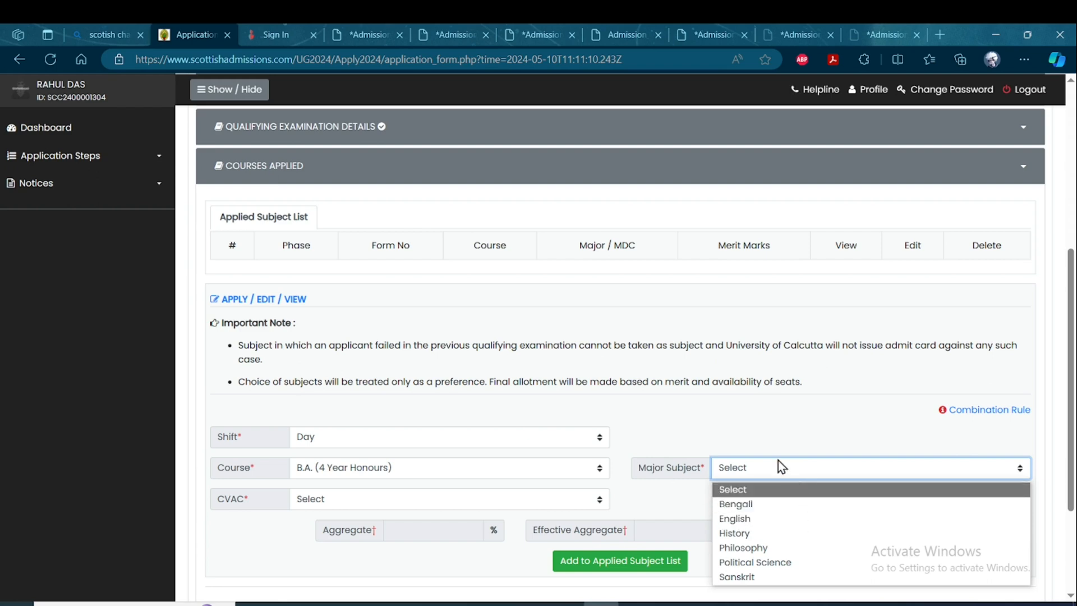
drag(1070, 408, 1064, 438)
click(888, 406)
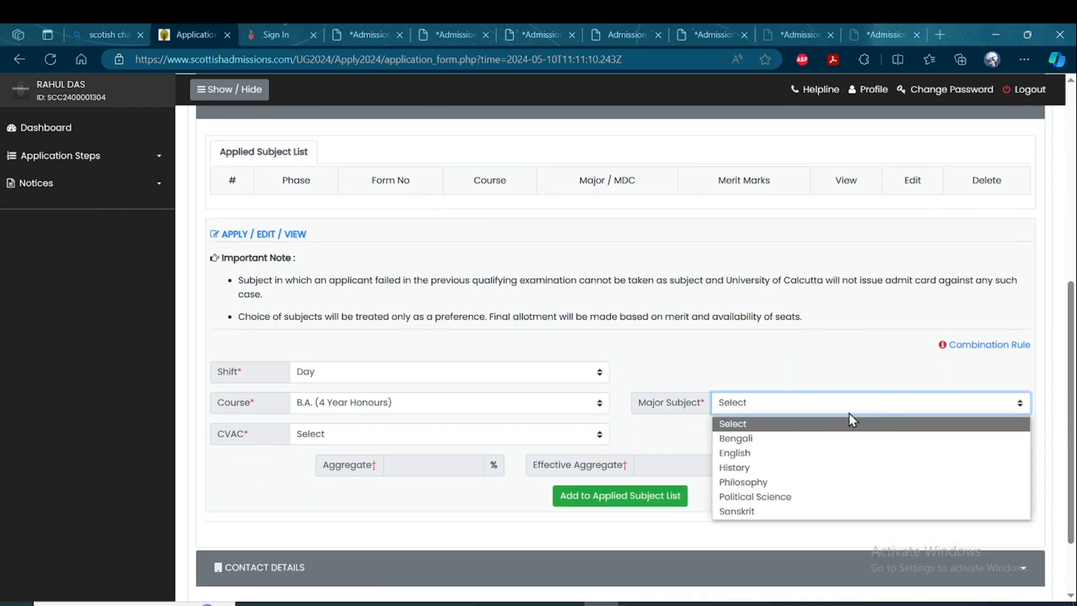
click(753, 442)
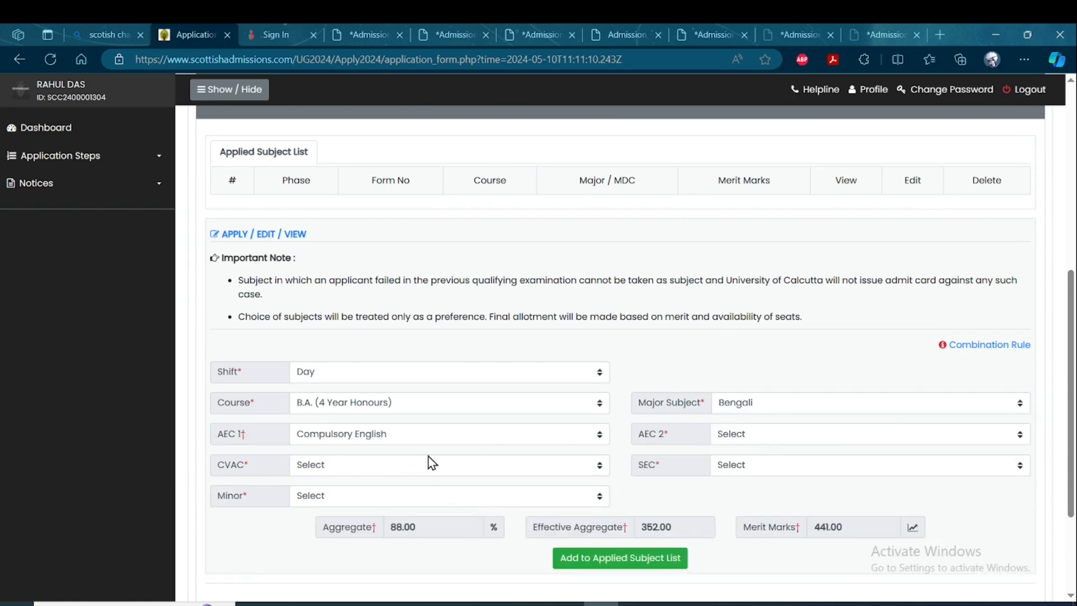
Keep Compulsory English as AEC 1 and set AEC 2 to Alternative English for the Bengali honours application.
click(466, 434)
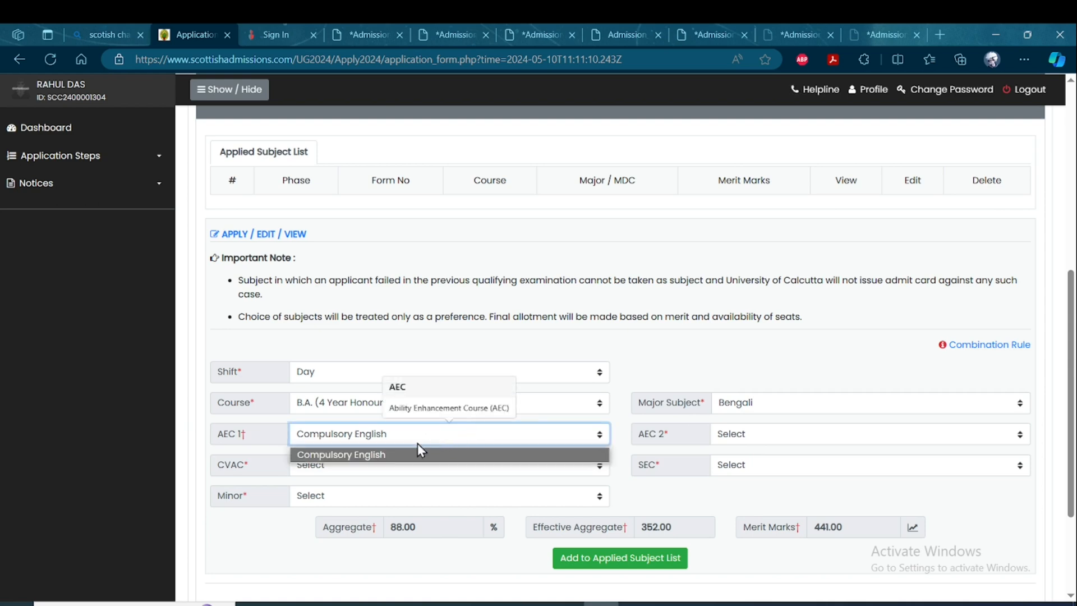
click(400, 458)
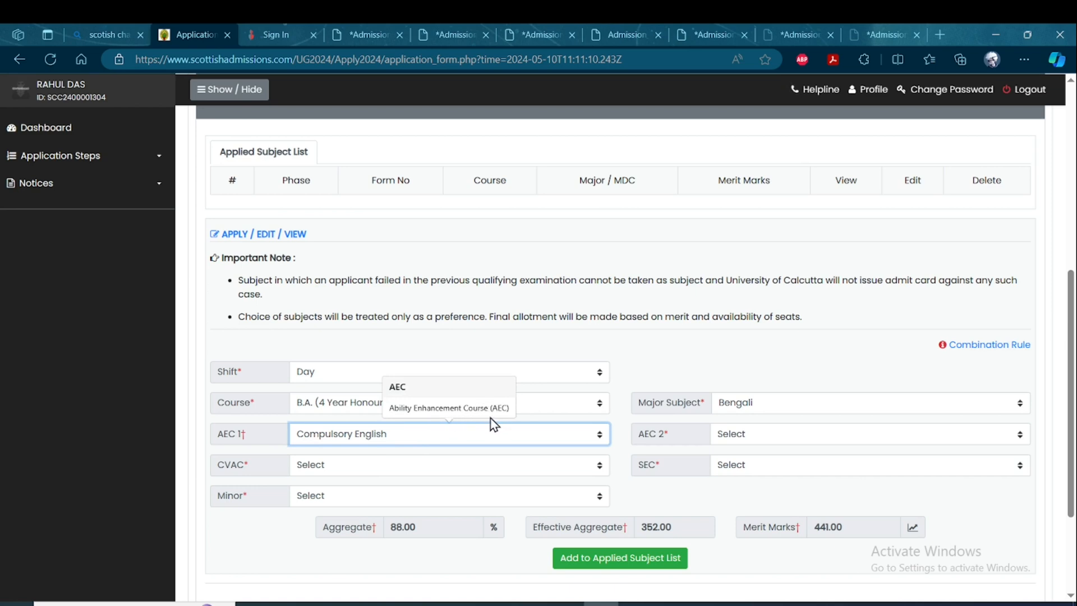
click(745, 438)
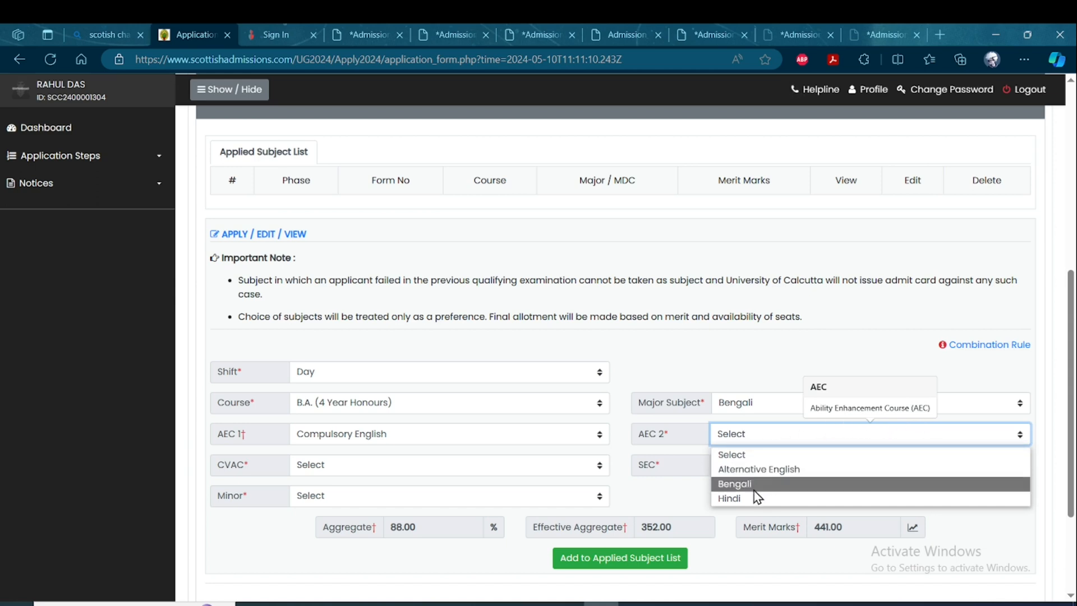
click(766, 473)
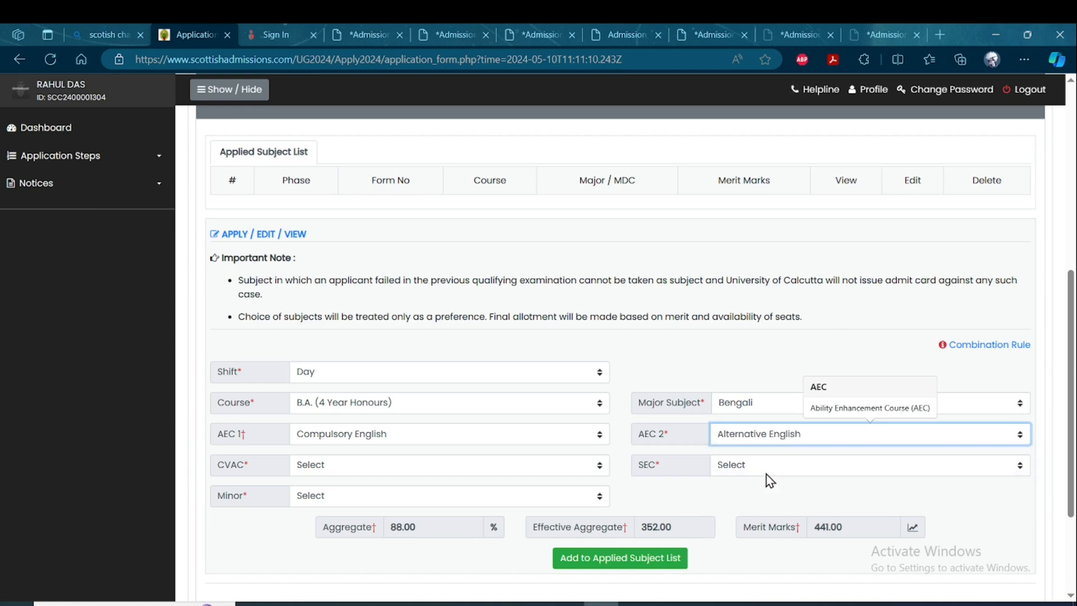
click(782, 434)
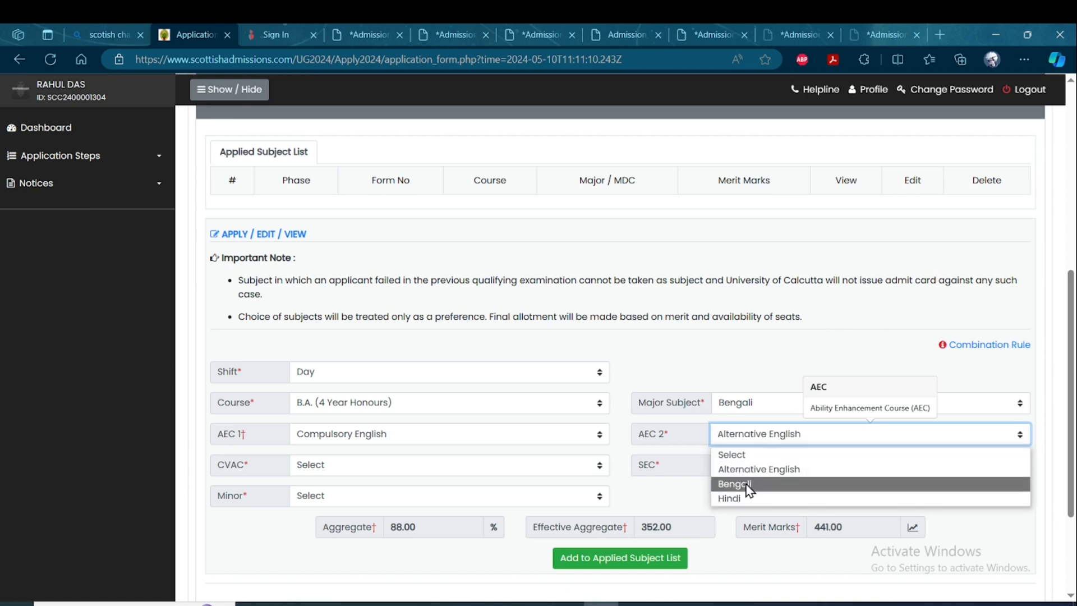
click(749, 482)
click(769, 438)
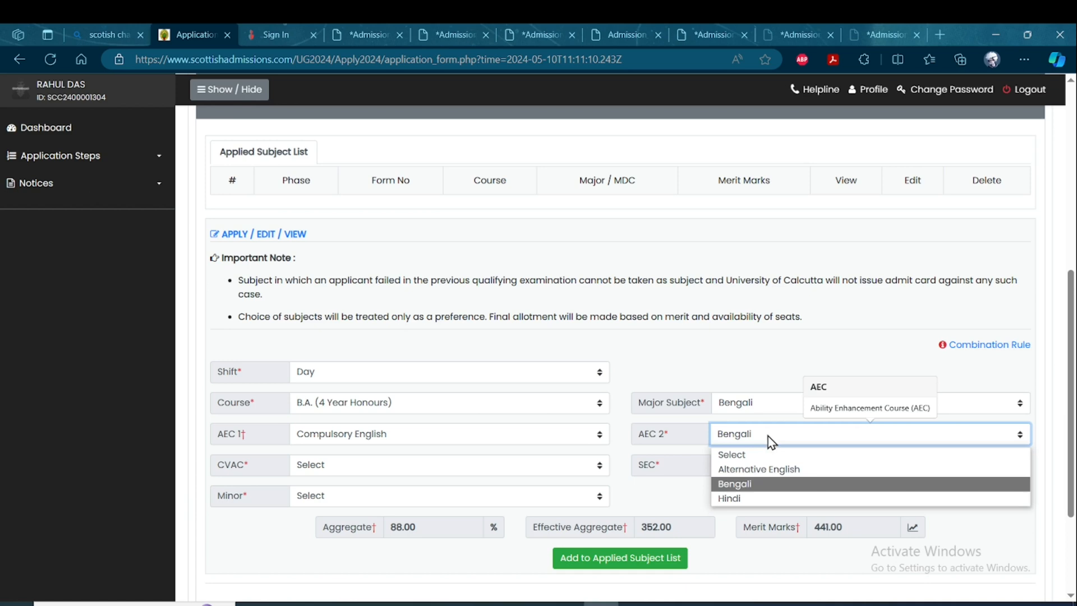
click(762, 471)
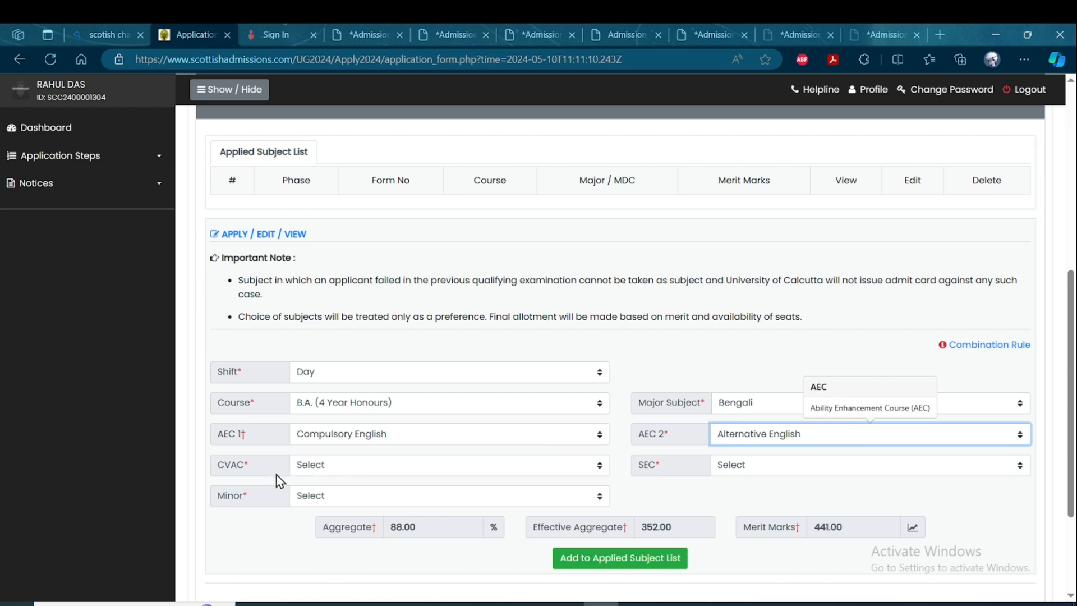
Set CVAC to Lifestyle Diseases and Their Prevention and SEC to Digital Empowerment.
click(451, 470)
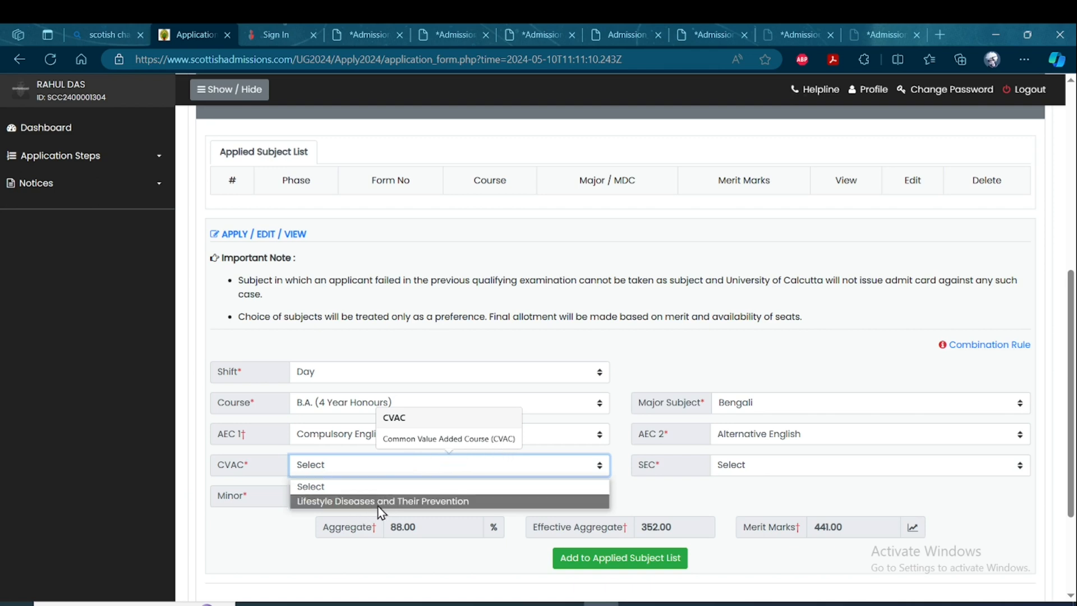
click(463, 503)
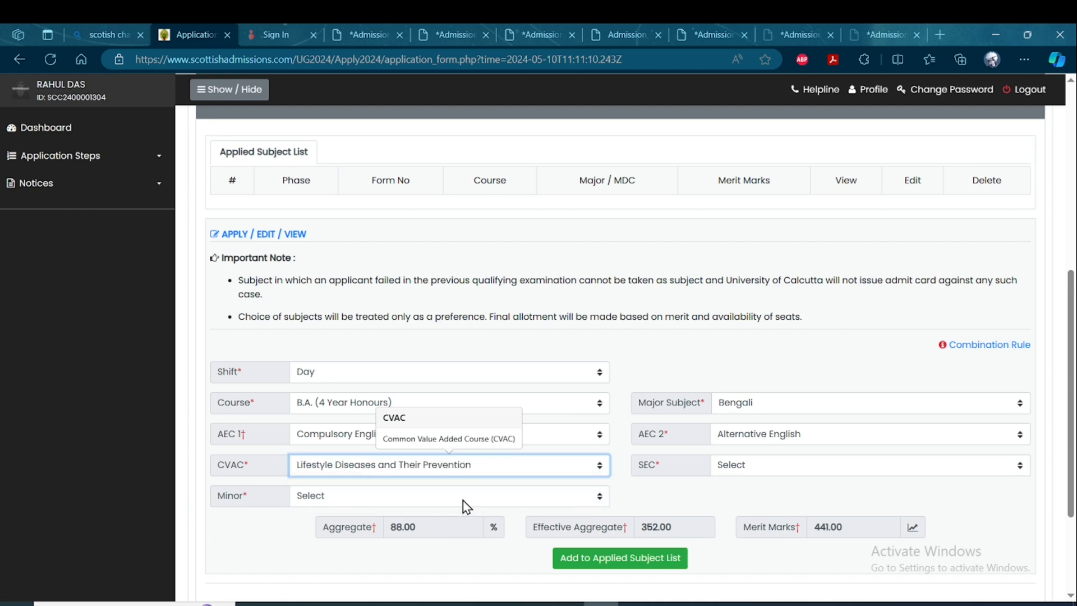
click(772, 471)
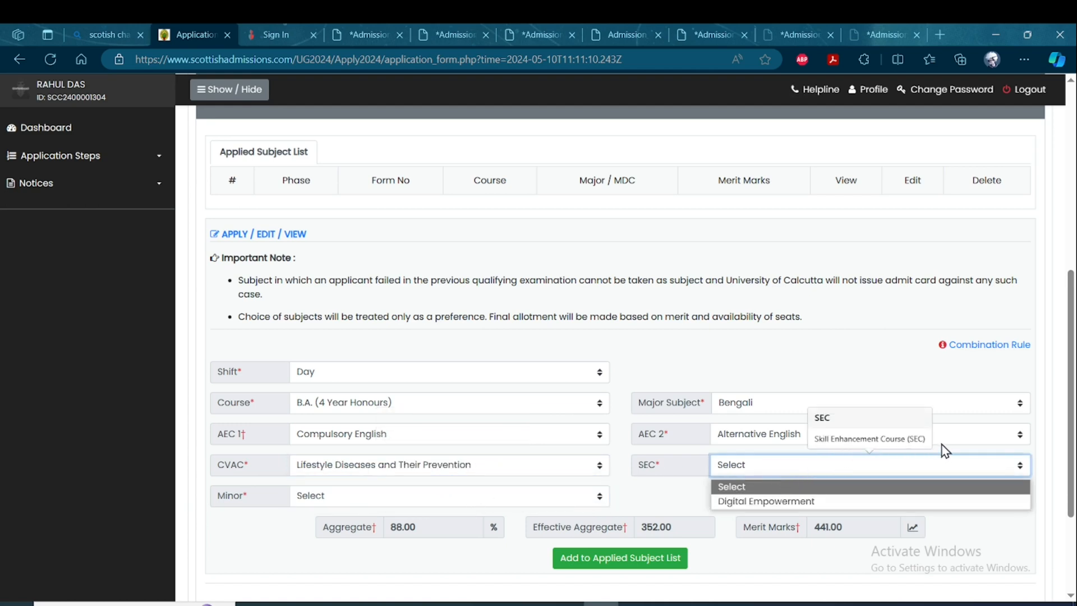
click(787, 502)
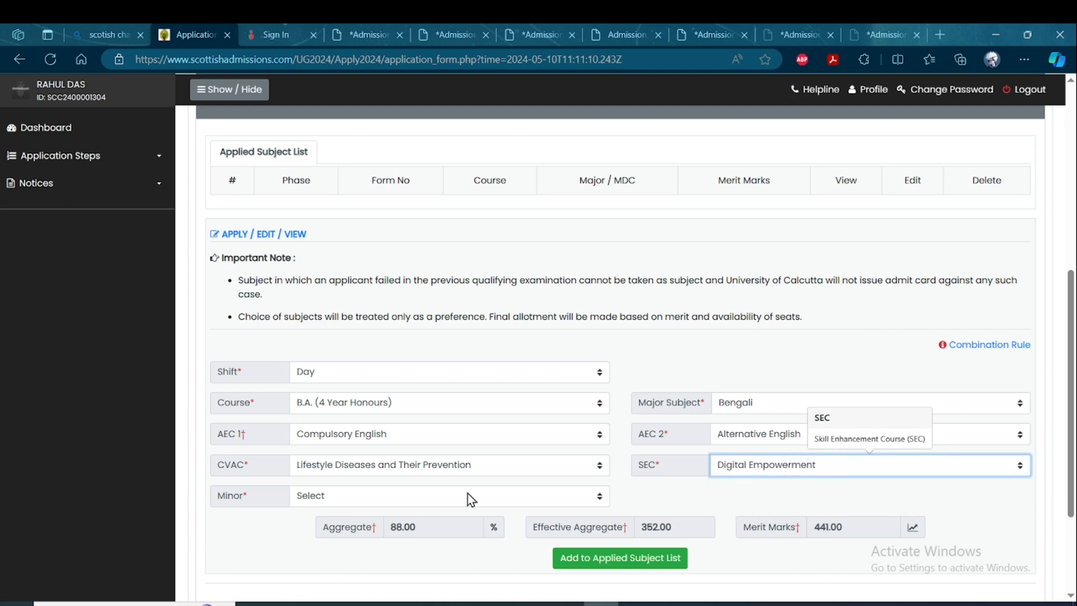
Choose the minor combination History (M1 Sem 1, 2) - Physical Education (M2 Sem 3, 4) and add the course to the applied subject list.
click(385, 500)
scroll(437, 463, down, 1)
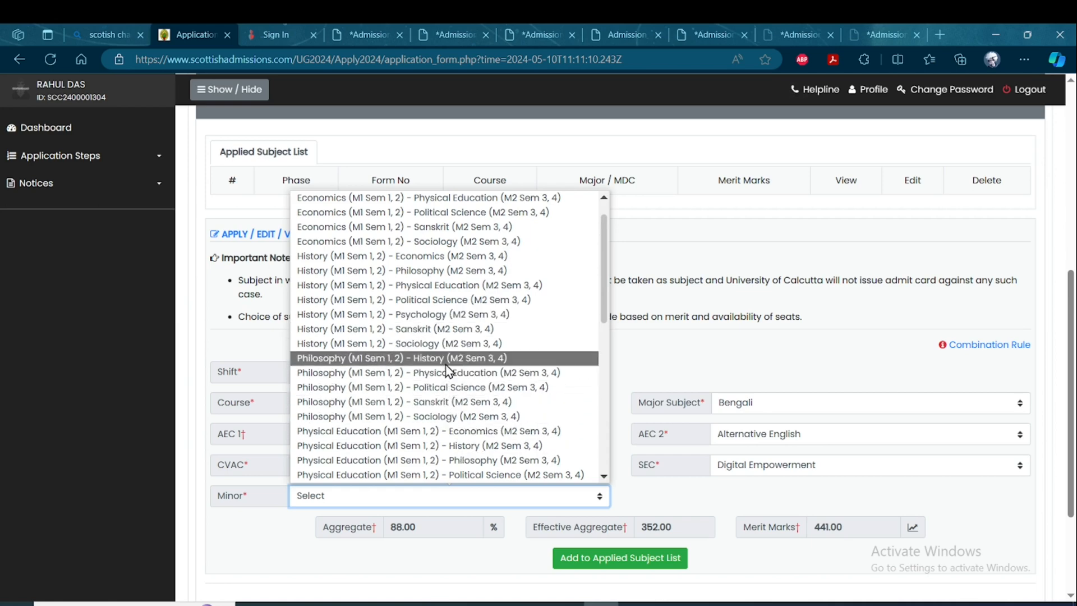
click(466, 284)
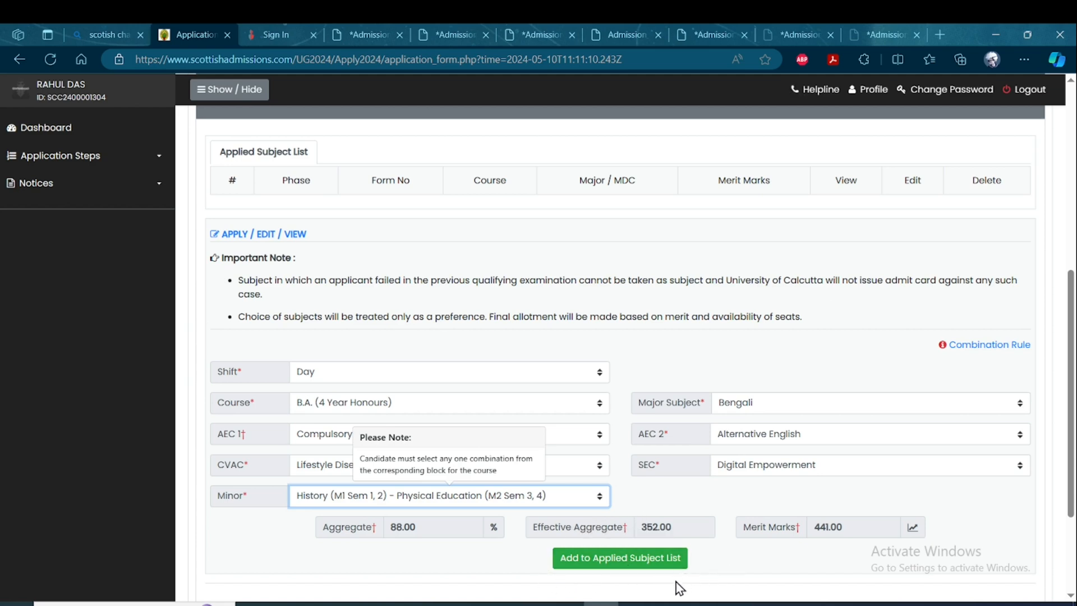
scroll(679, 587, down, 2)
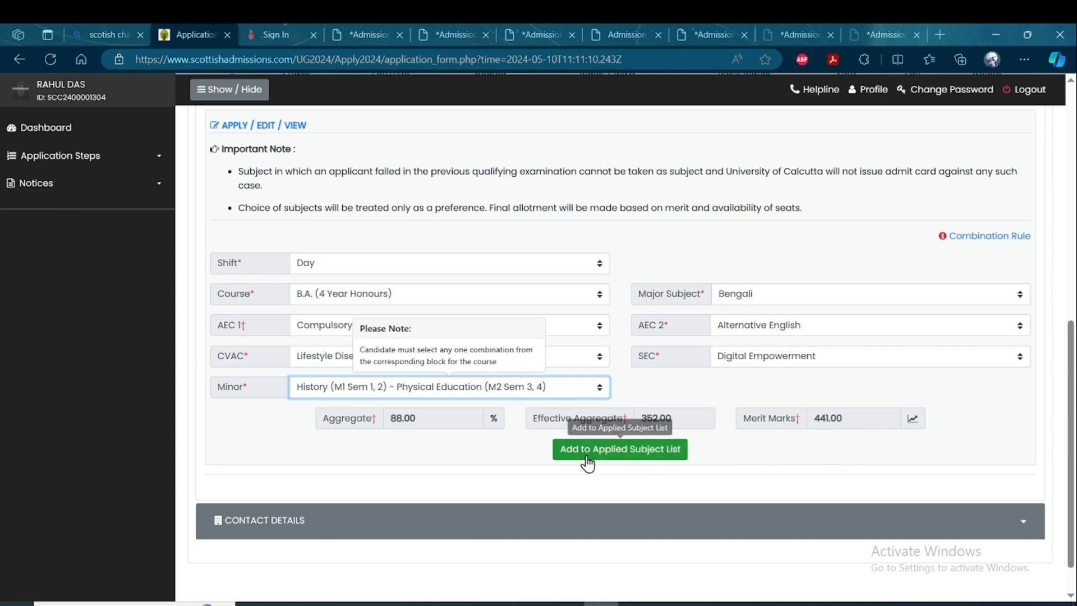
click(635, 458)
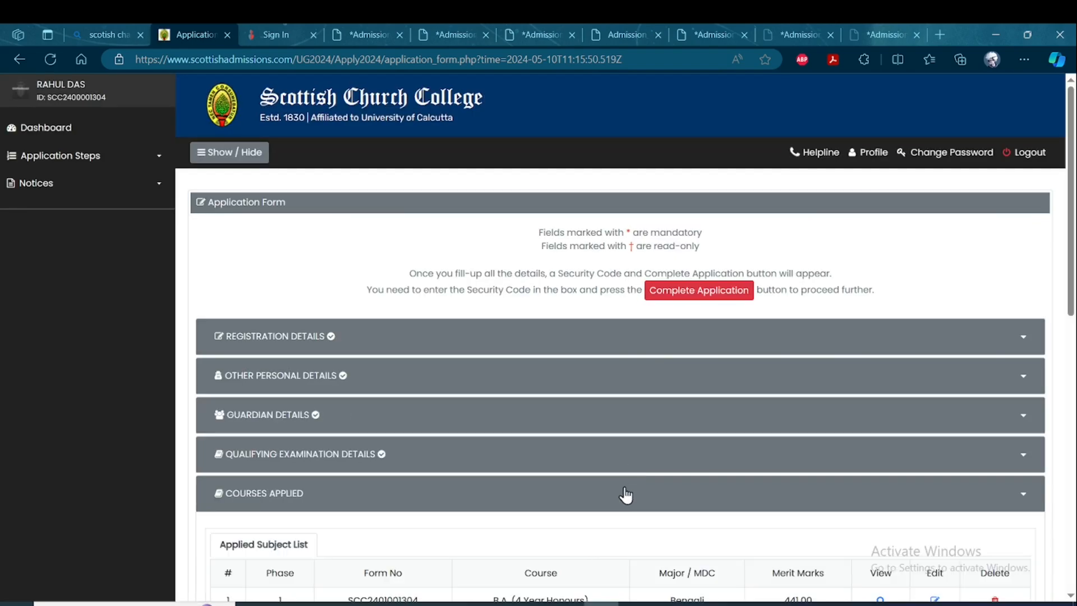
Start a second course application with the Day shift, course B.A. (3 Year Multidisciplinary) and subject B.A. (MD).
scroll(625, 492, down, 4)
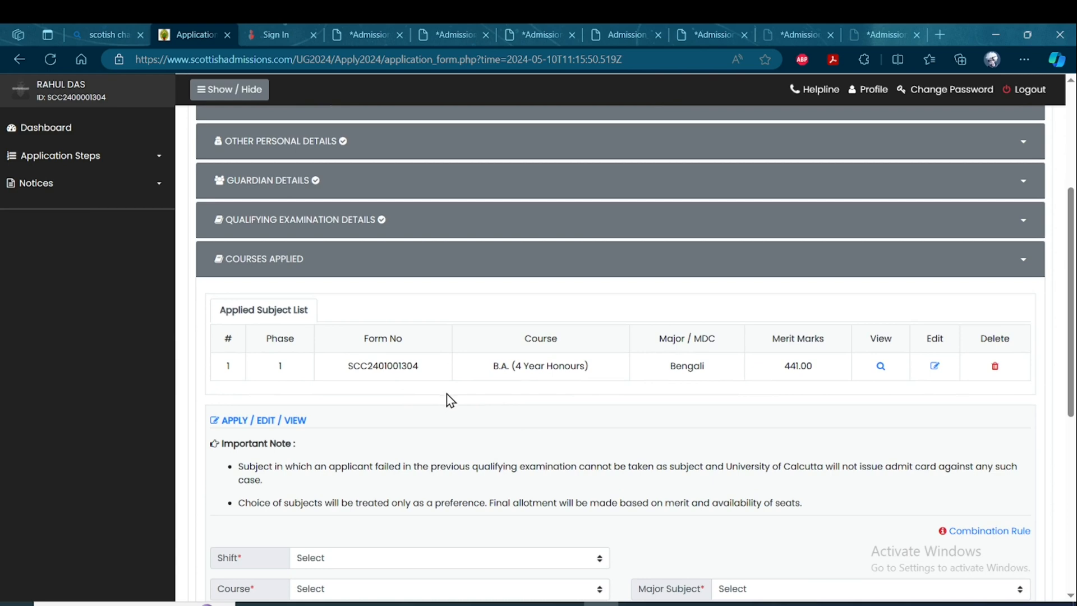
scroll(449, 396, up, 1)
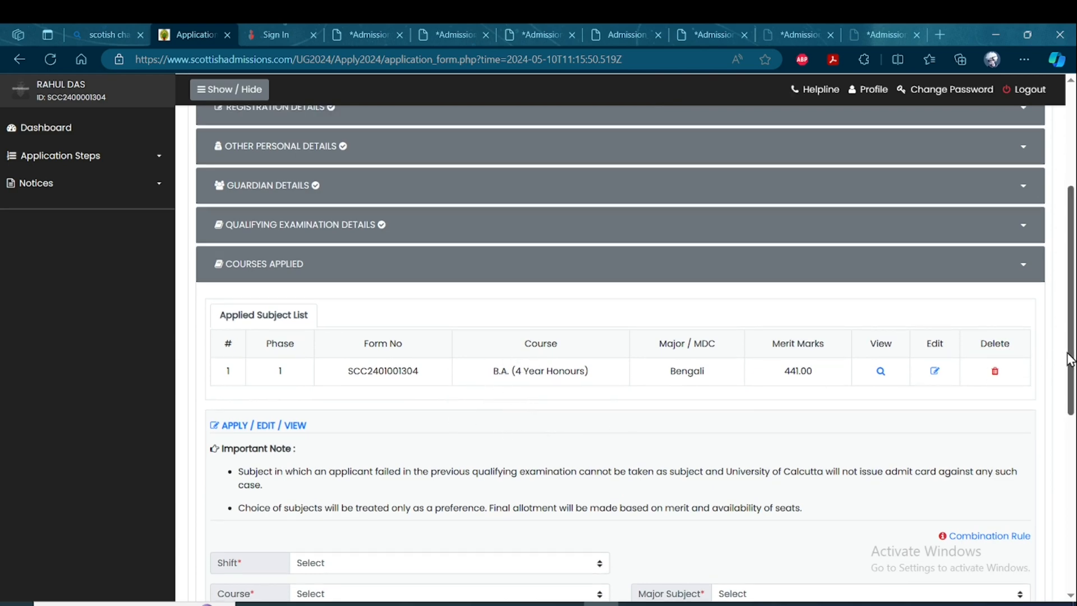
drag(1070, 359, 1068, 415)
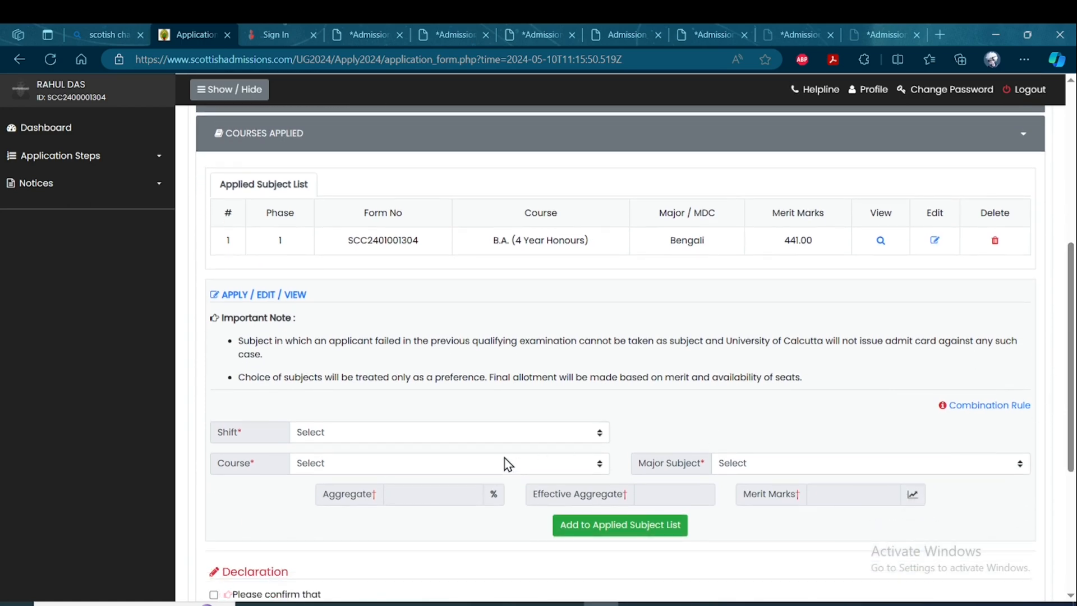
click(508, 434)
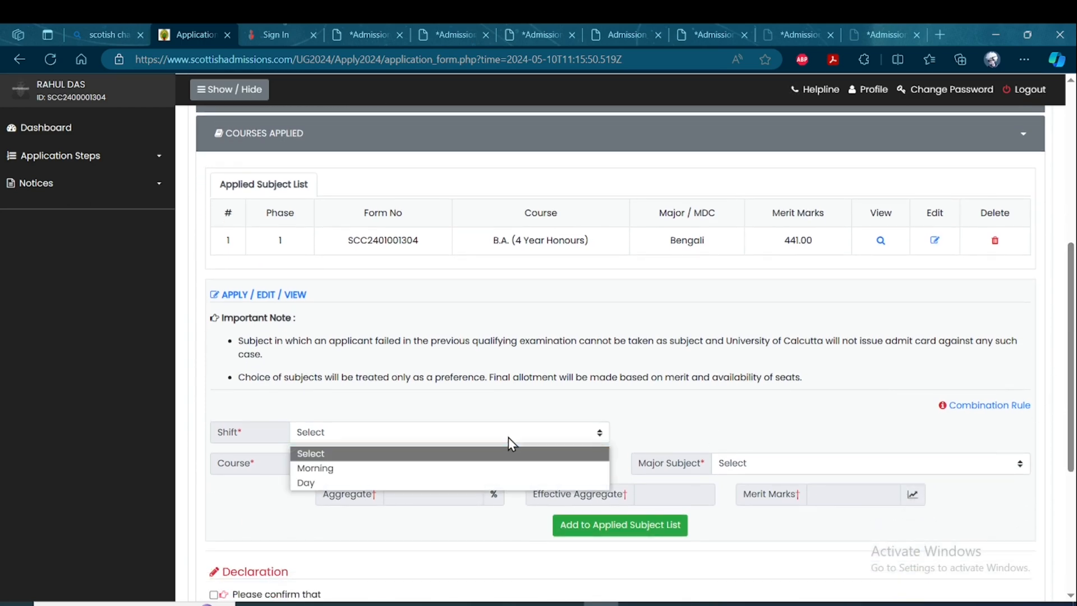
click(352, 483)
click(429, 463)
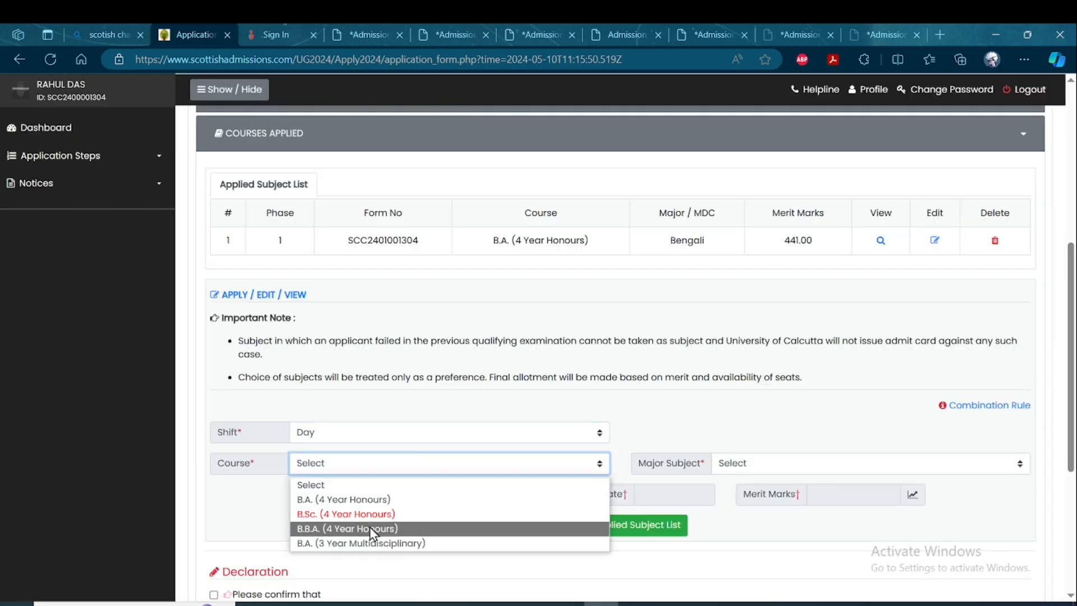
click(377, 544)
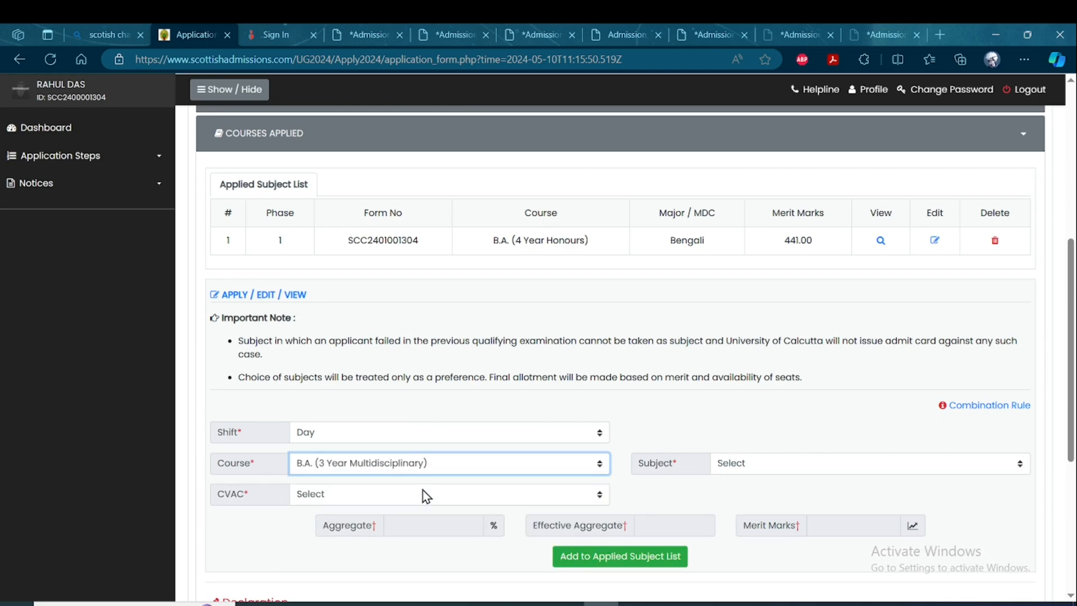
click(784, 466)
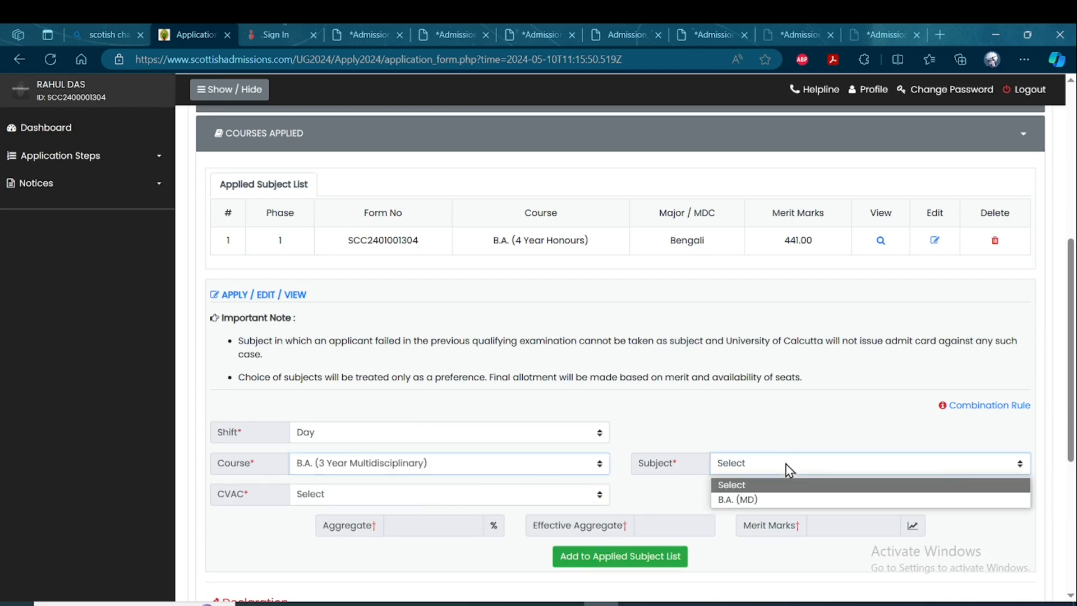
click(759, 502)
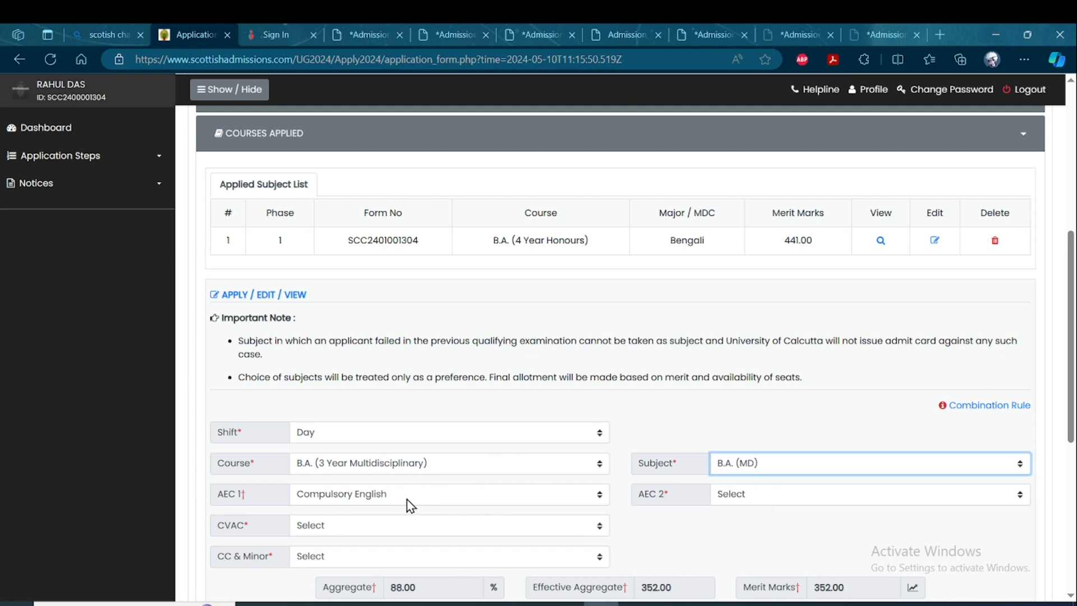
Set AEC 2 to Alternative English for the B.A. (MD) application.
click(774, 495)
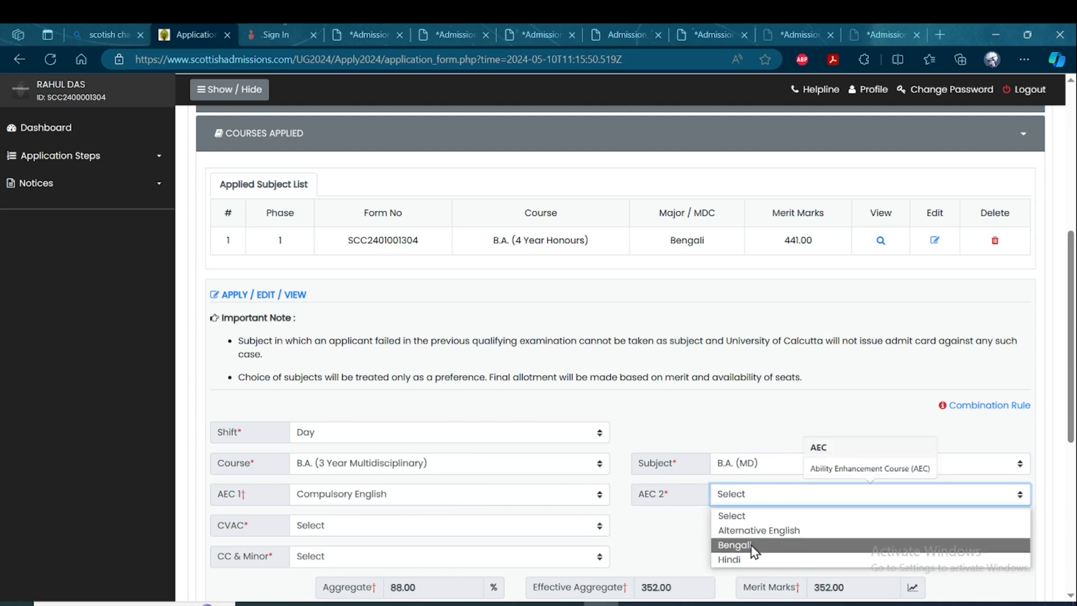
click(752, 545)
click(763, 500)
click(755, 530)
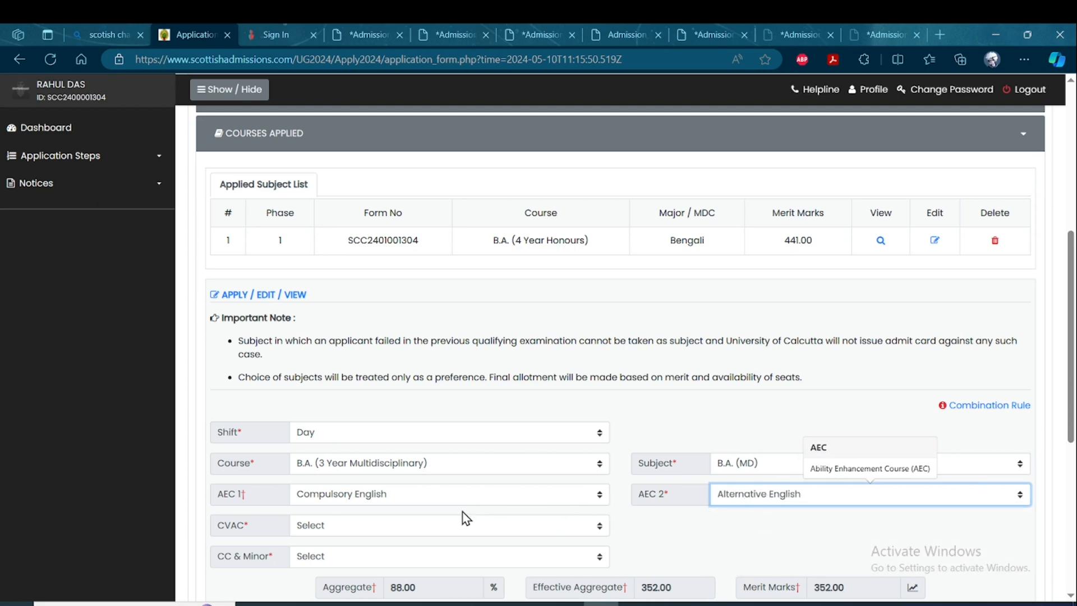
Set CVAC to Lifestyle Diseases and Their Prevention and CC & Minor to Physical Education(CC)-Psychology(CC)-Bengali(Minor), adding the B.A. (MD) course to the applied subject list.
click(432, 530)
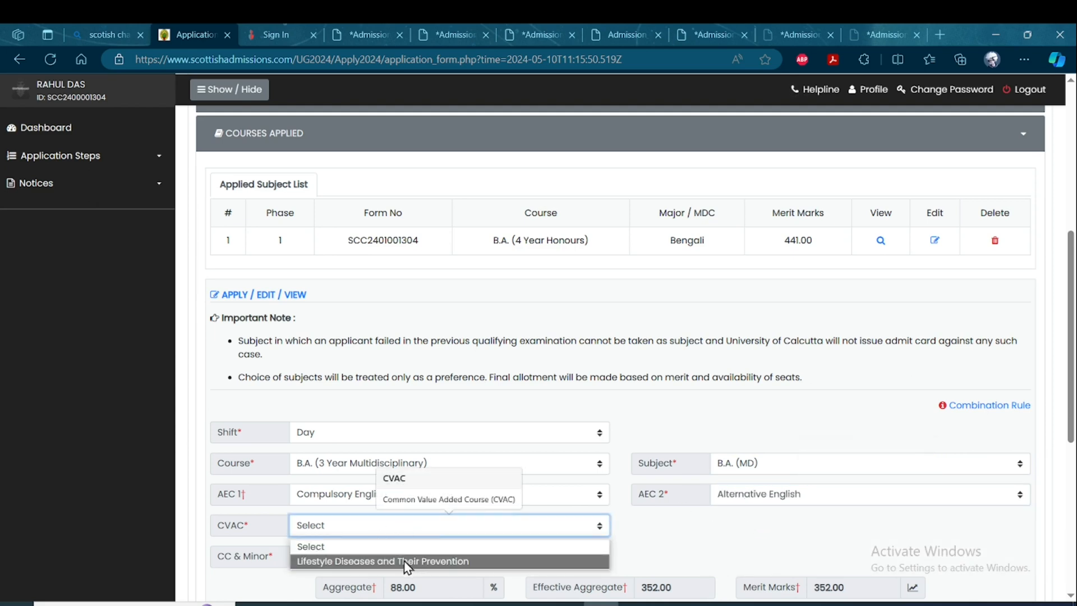
click(406, 561)
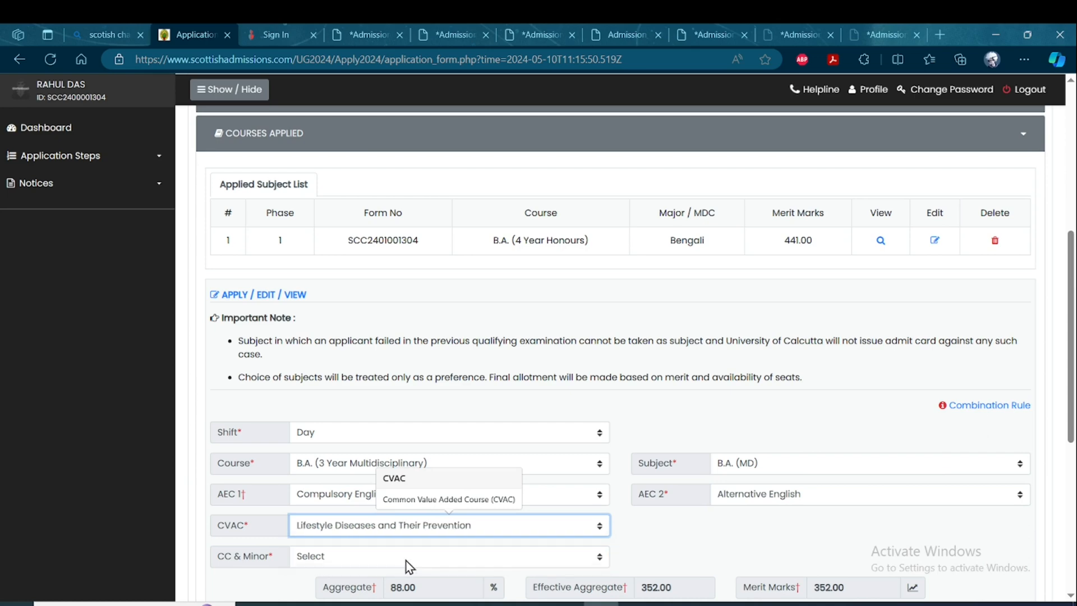
click(485, 558)
scroll(483, 560, down, 4)
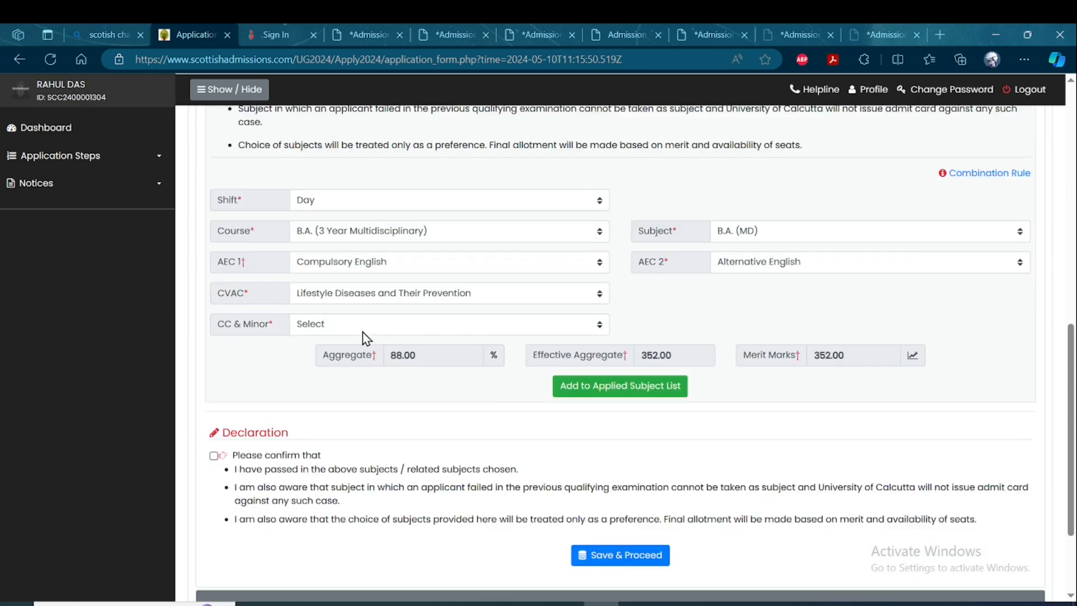
click(429, 326)
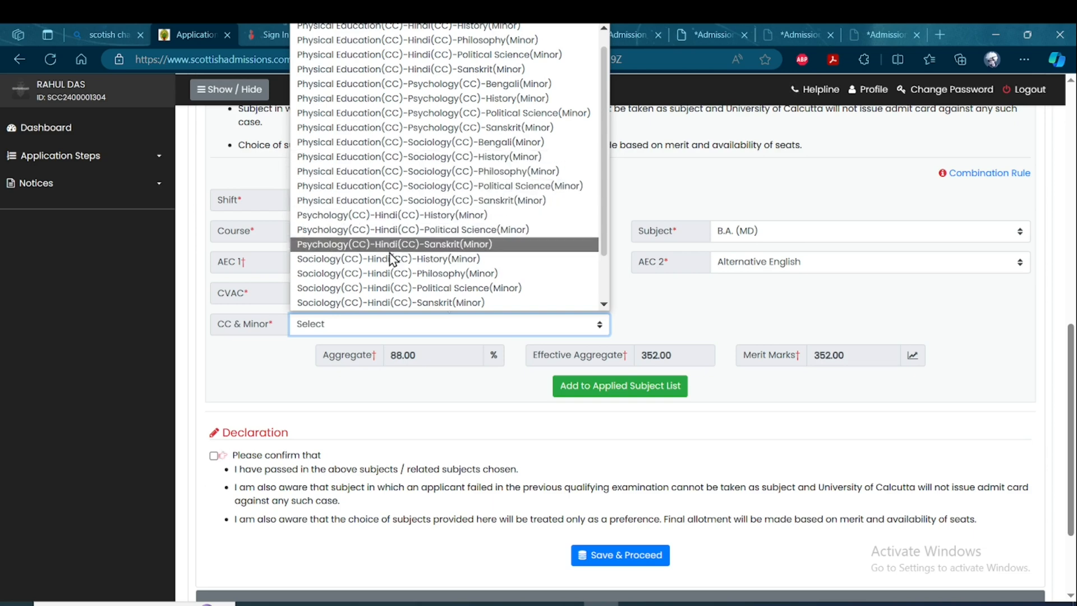
click(395, 84)
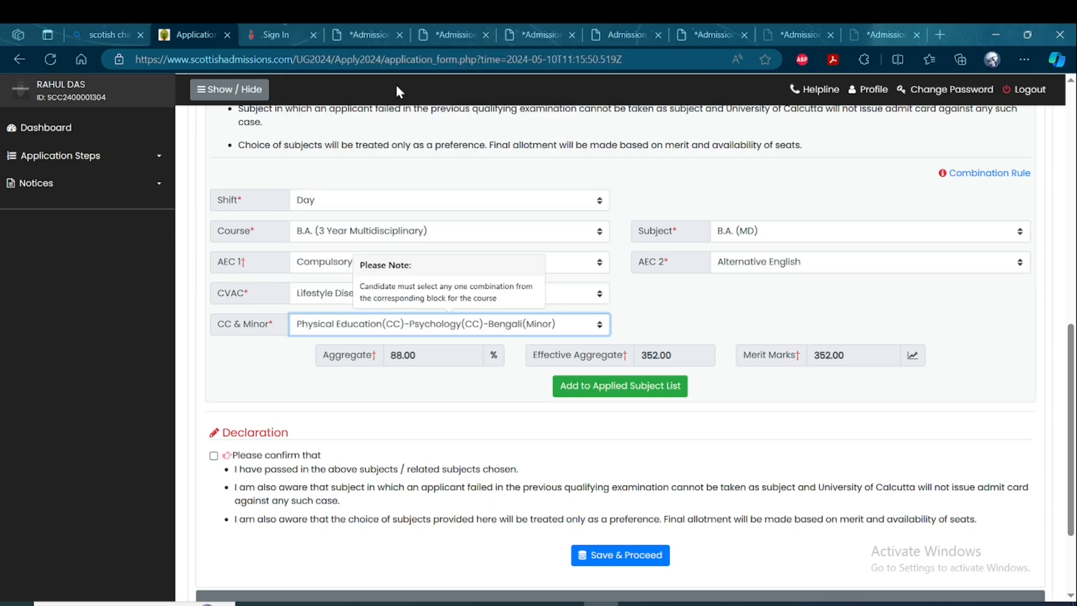
click(628, 388)
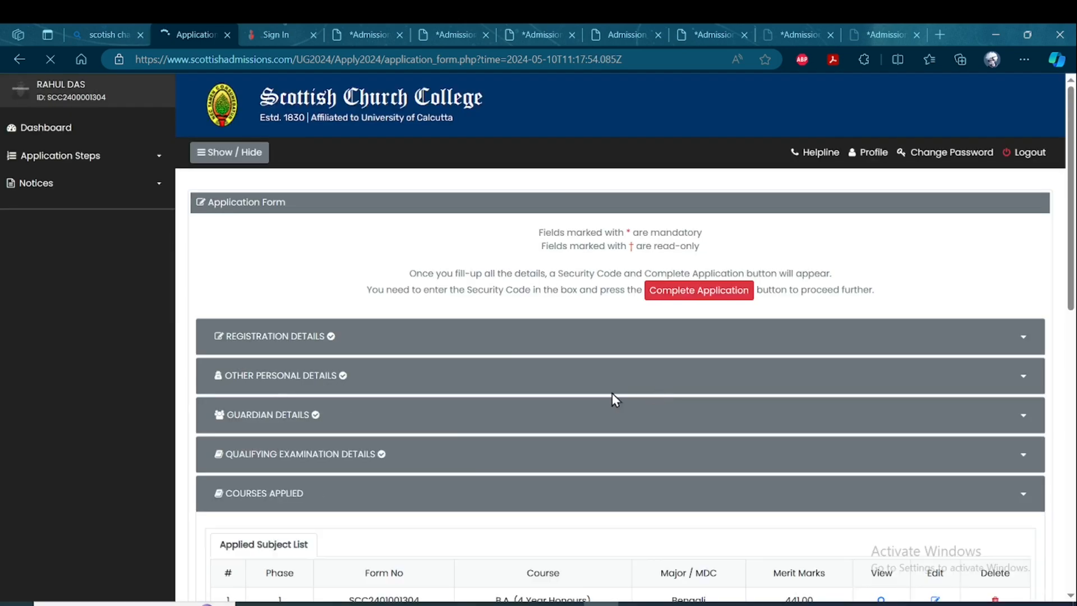
Delete the B.A. (3 Year MD) application from the applied subject list and confirm its removal.
scroll(580, 409, down, 3)
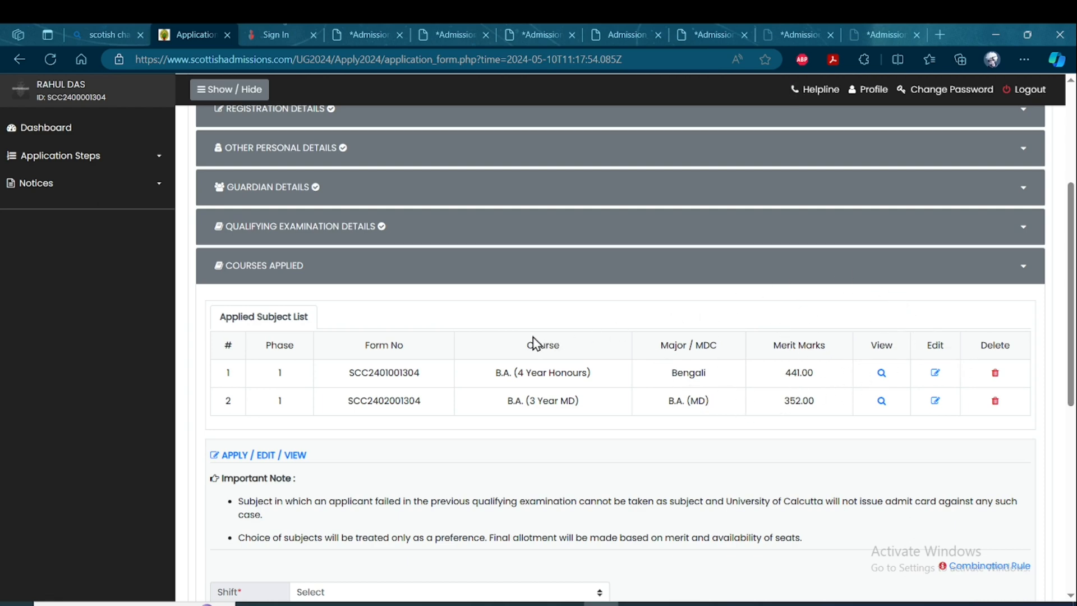
click(994, 403)
click(606, 149)
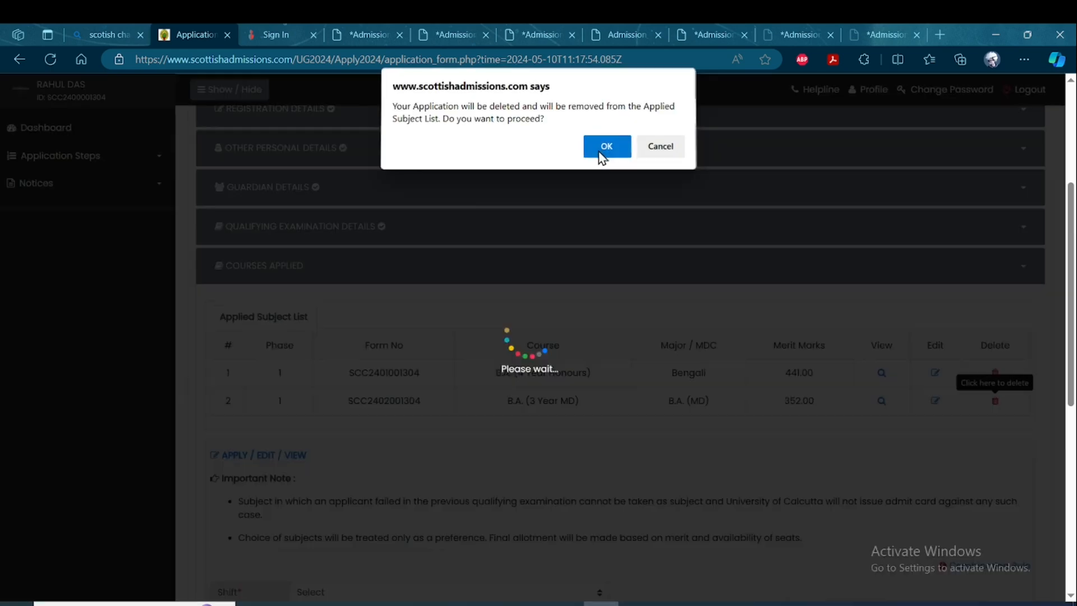
Accept the declaration on the chosen subjects, then save the Courses Applied section and confirm proceeding.
scroll(562, 431, down, 6)
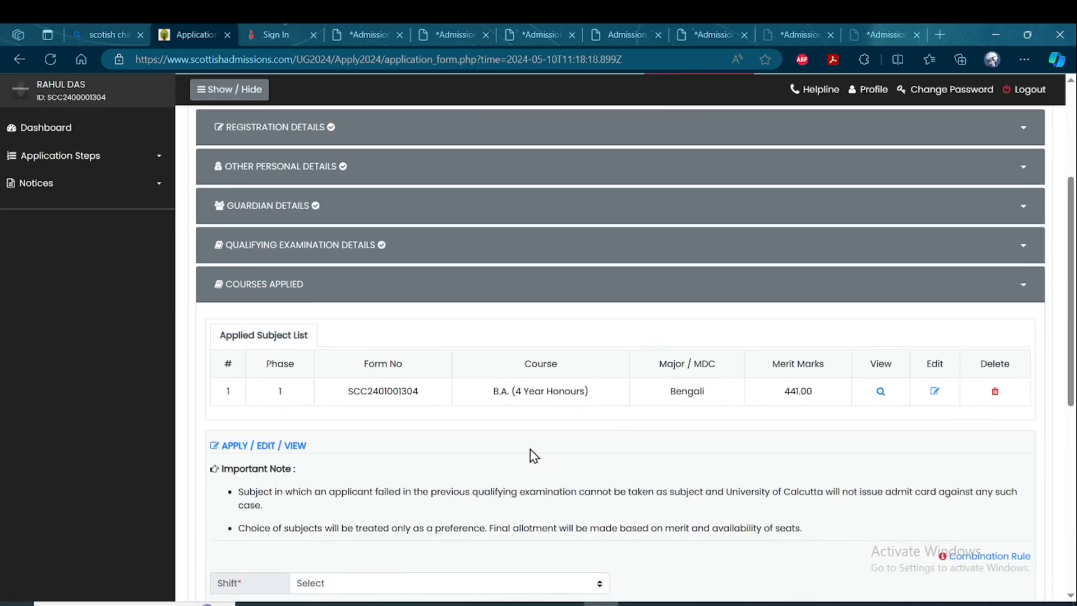
scroll(617, 426, down, 5)
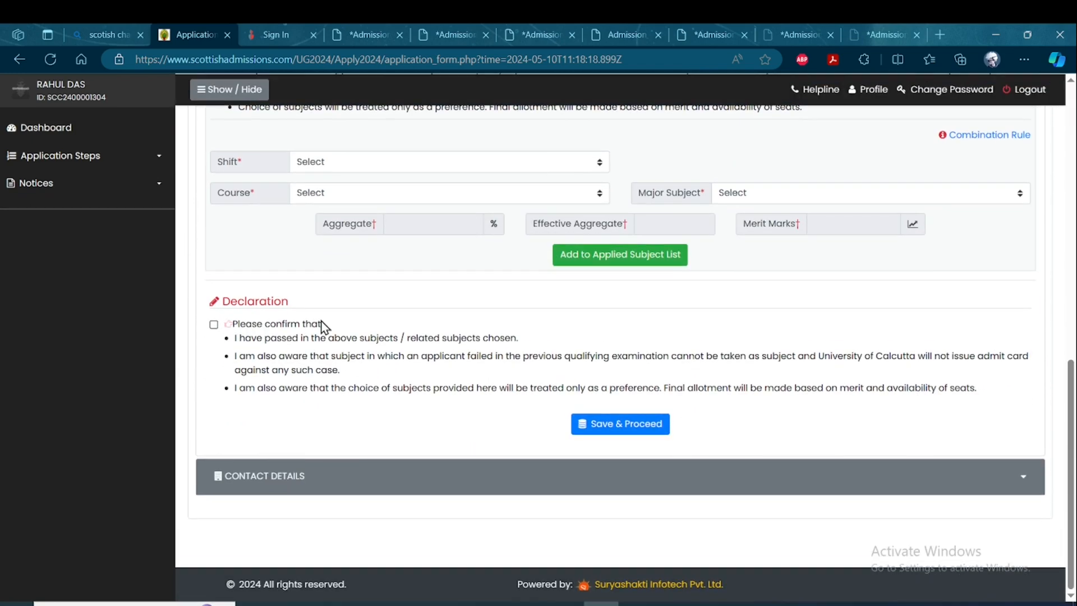
click(214, 324)
click(622, 427)
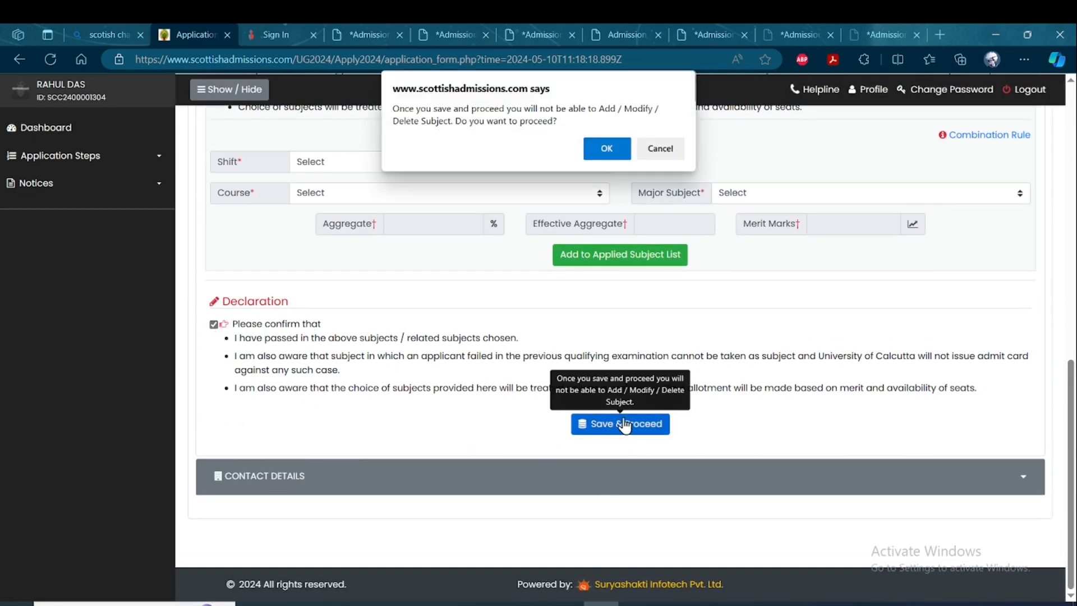
click(605, 147)
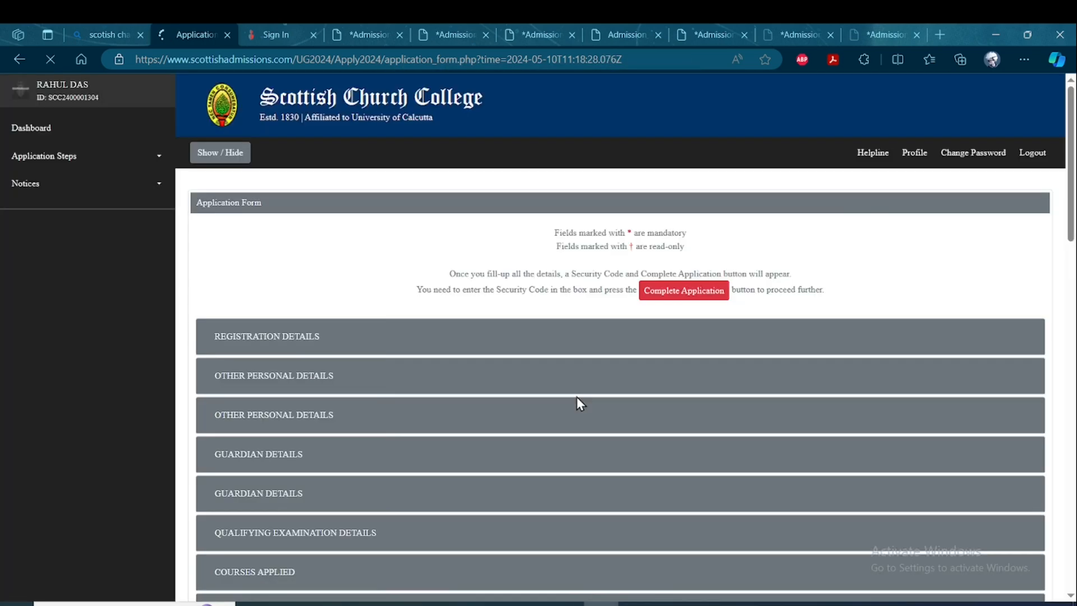
Set the permanent address locality to Urban and fill in its City / Village and District fields with the placeholder f.
scroll(597, 394, down, 4)
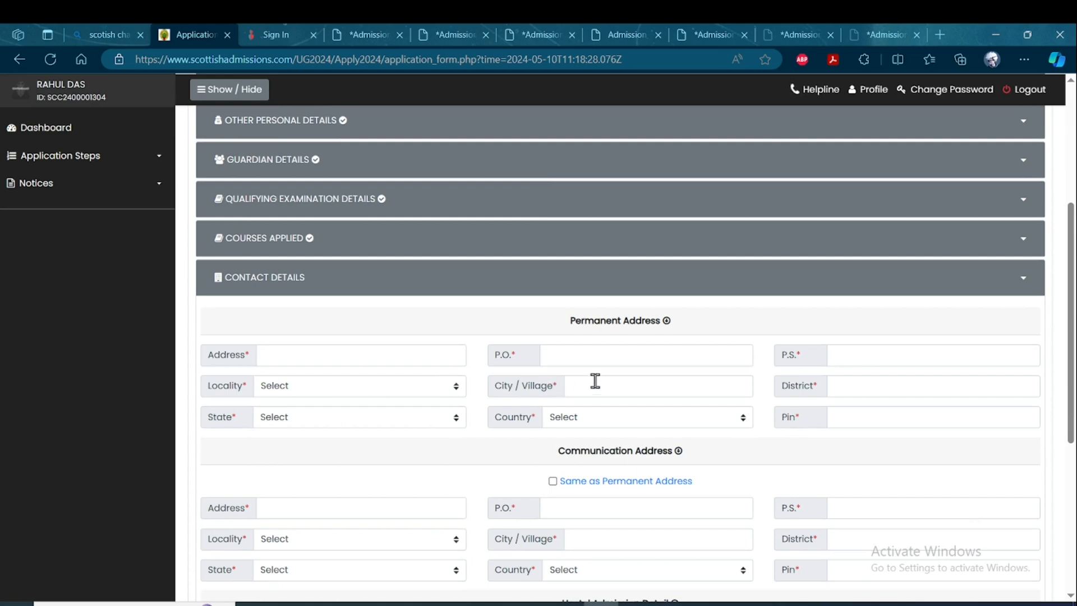
scroll(443, 385, down, 1)
click(440, 357)
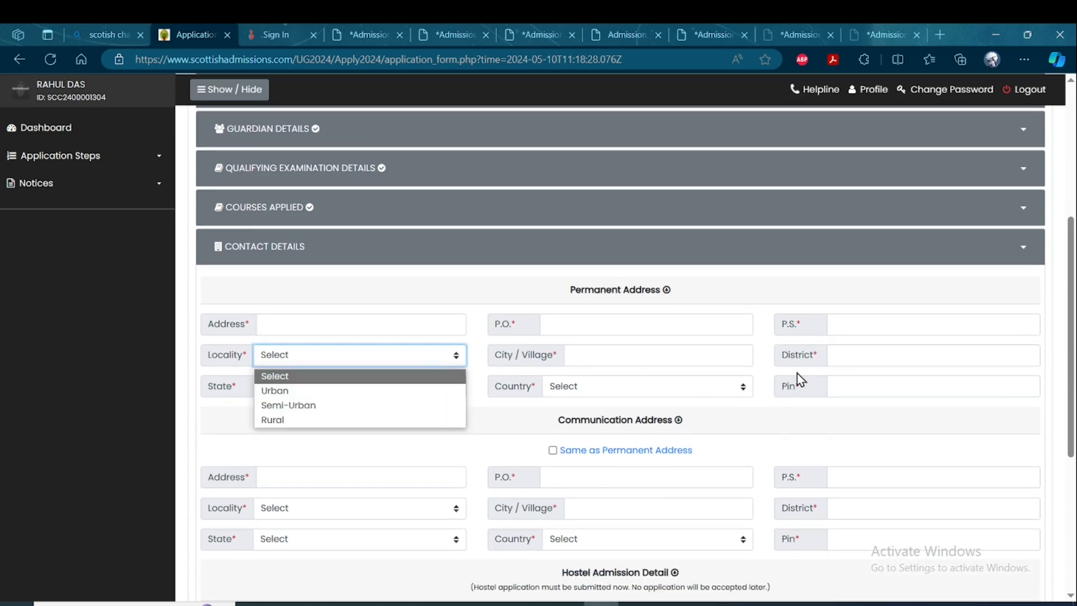
click(627, 415)
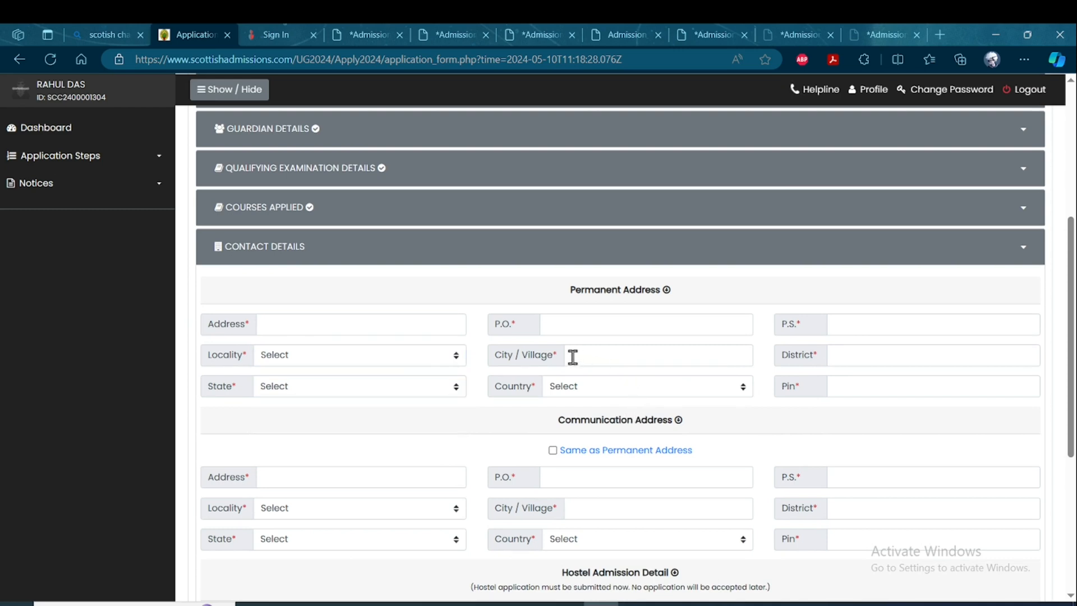
click(375, 354)
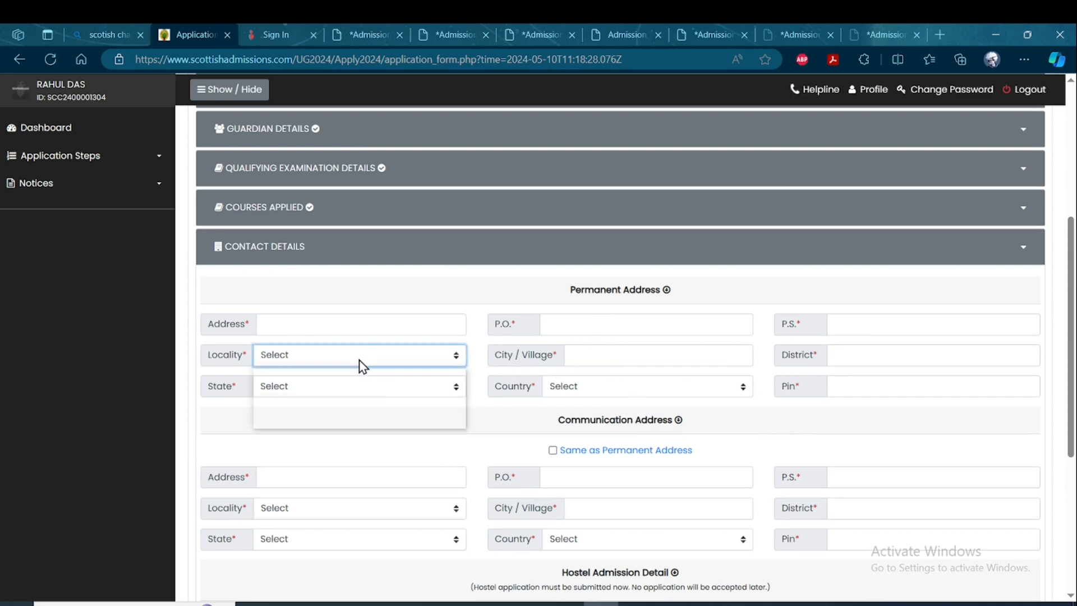
click(320, 391)
click(599, 364)
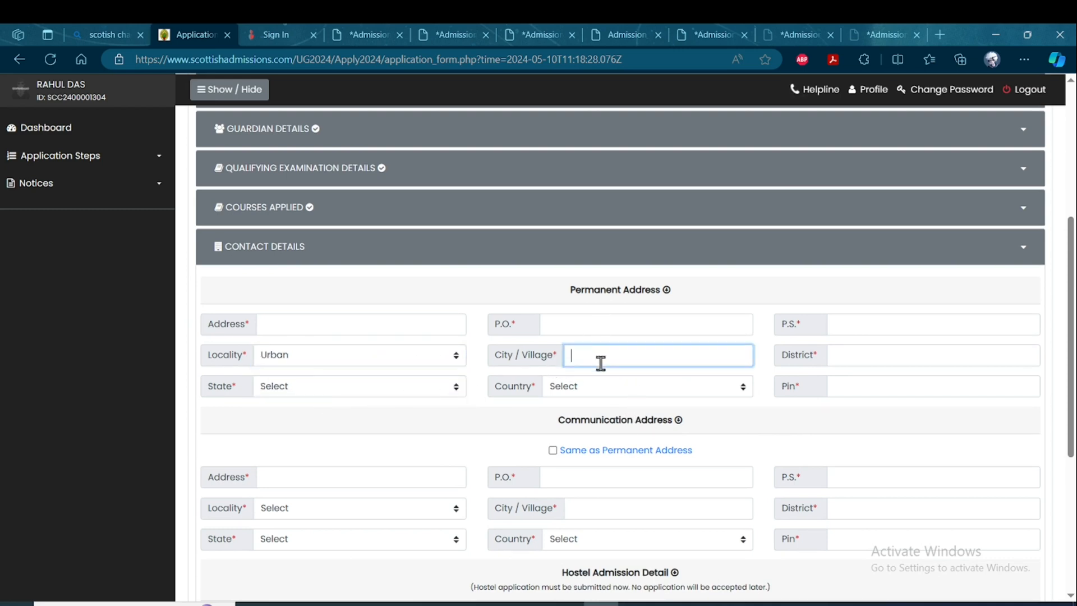
click(865, 362)
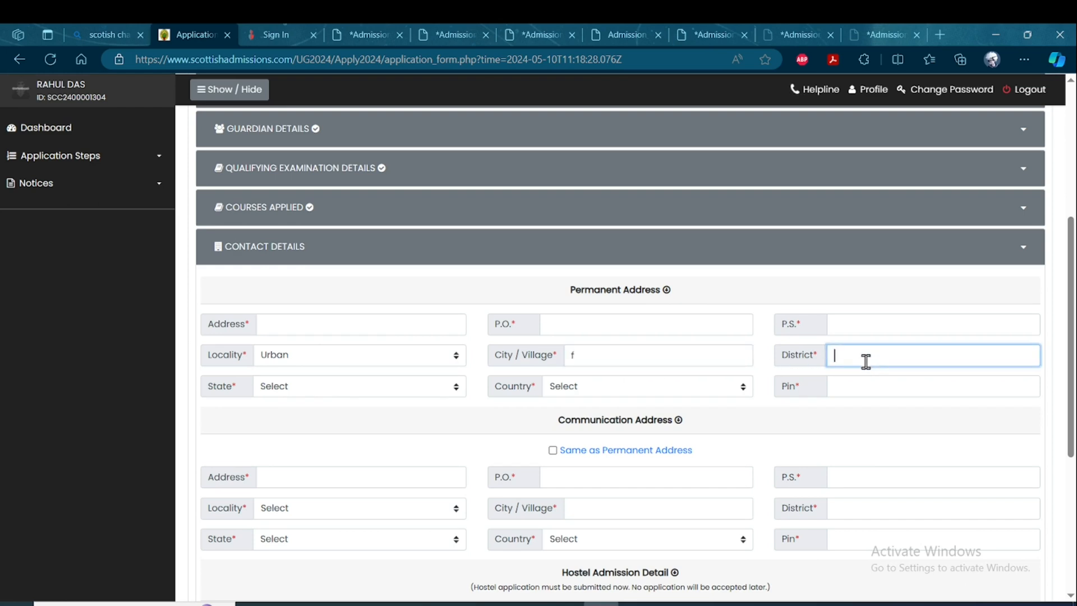
Set the permanent address state to West Bengal and country to India, and fill in the postal pin code and remaining address fields.
click(400, 392)
scroll(354, 368, down, 1)
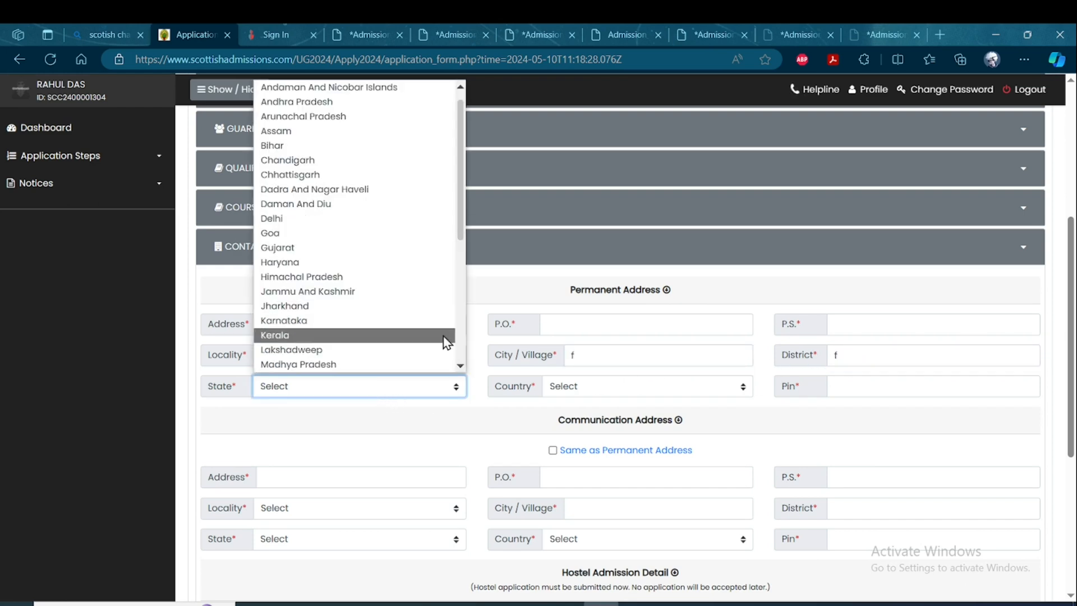
drag(458, 238, 459, 366)
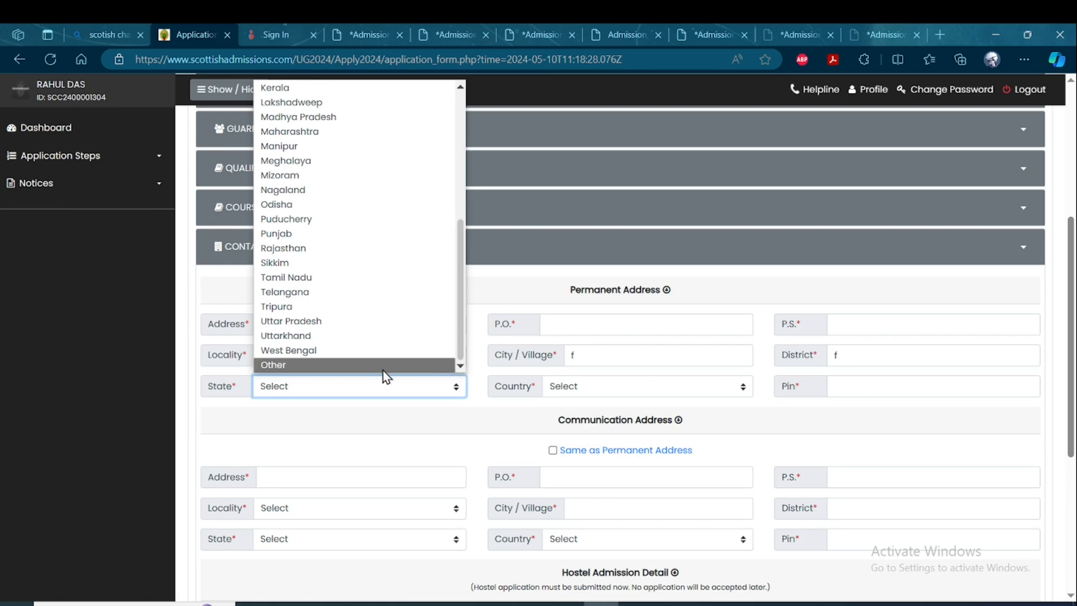
click(344, 352)
click(635, 386)
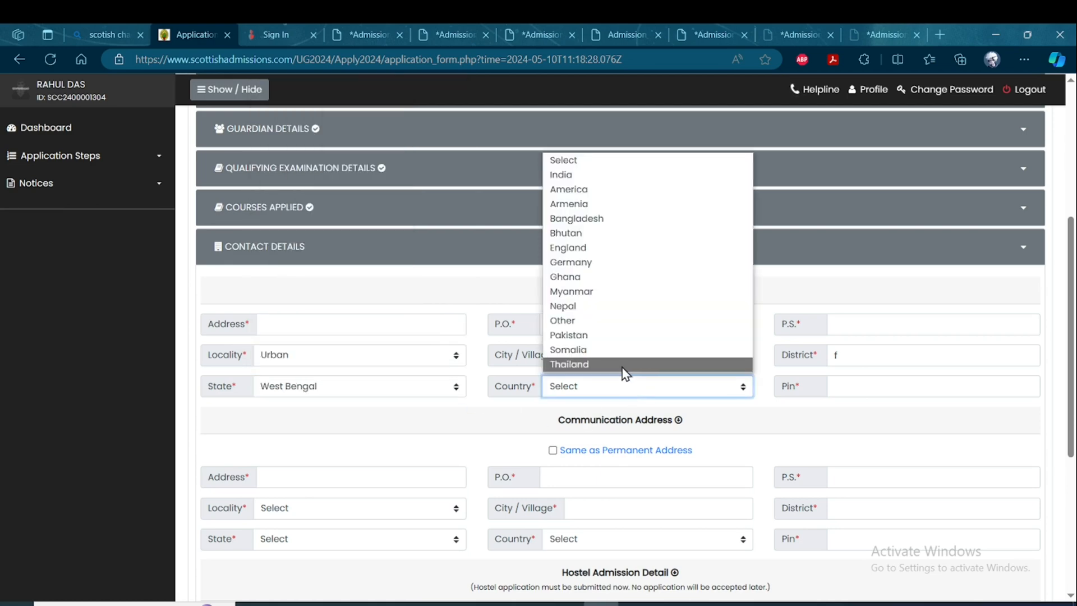
click(575, 175)
click(864, 387)
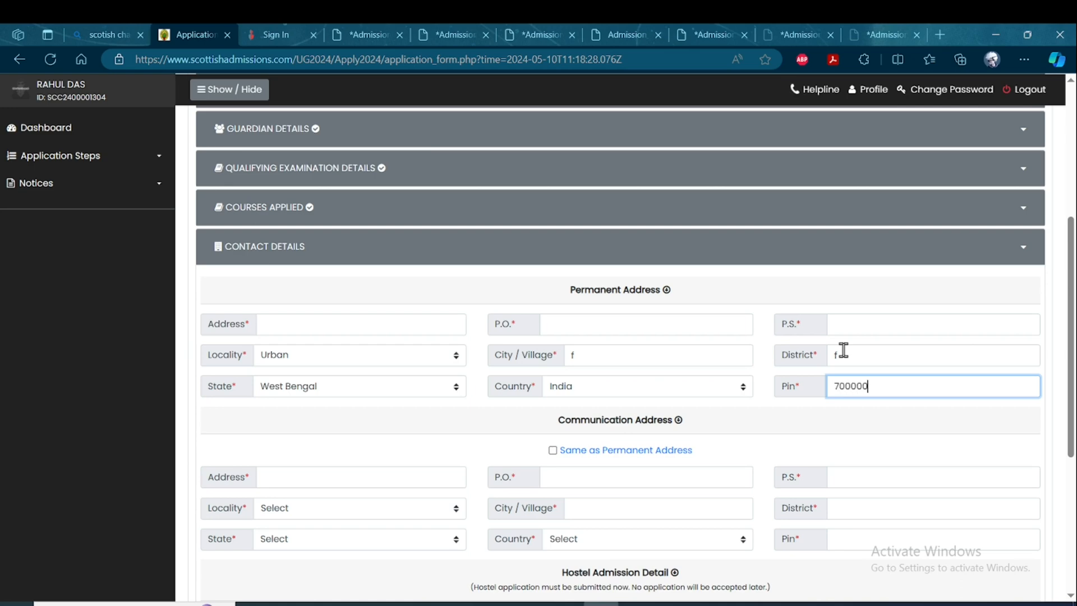
Mark the communication address as the same as the permanent address so its fields are copied over.
scroll(673, 393, down, 1)
click(553, 381)
click(553, 381)
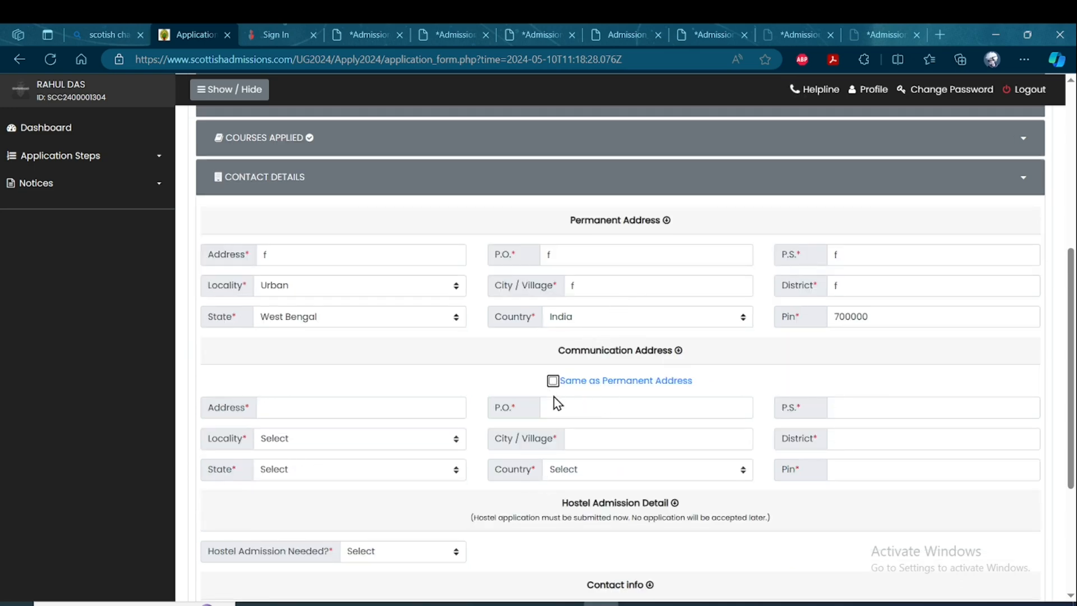
click(552, 382)
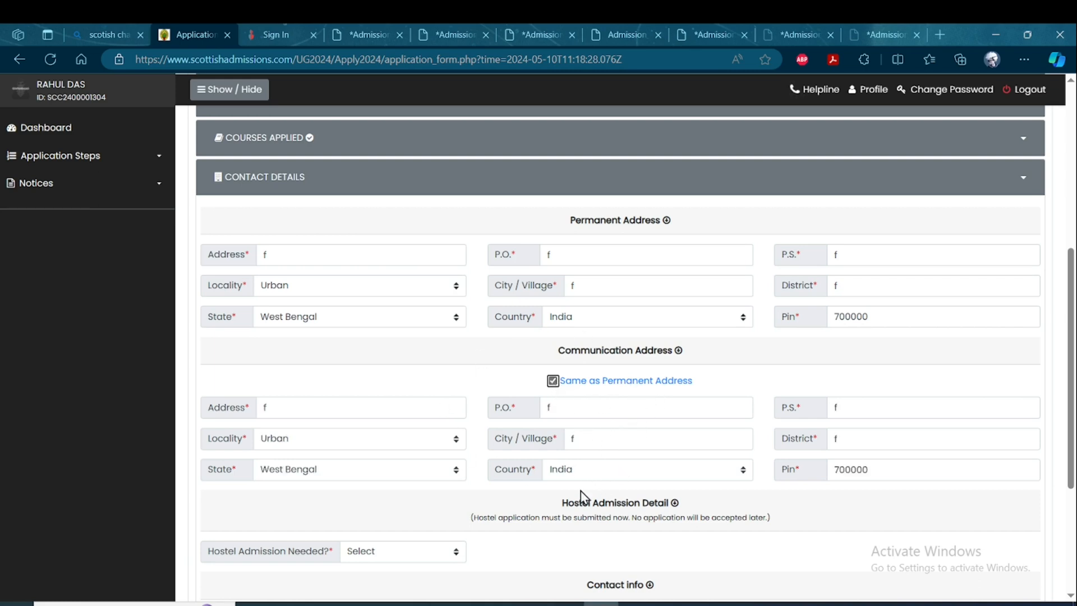
Set Hostel Admission Needed? to No and save the Contact Details section.
scroll(569, 498, down, 1)
click(436, 537)
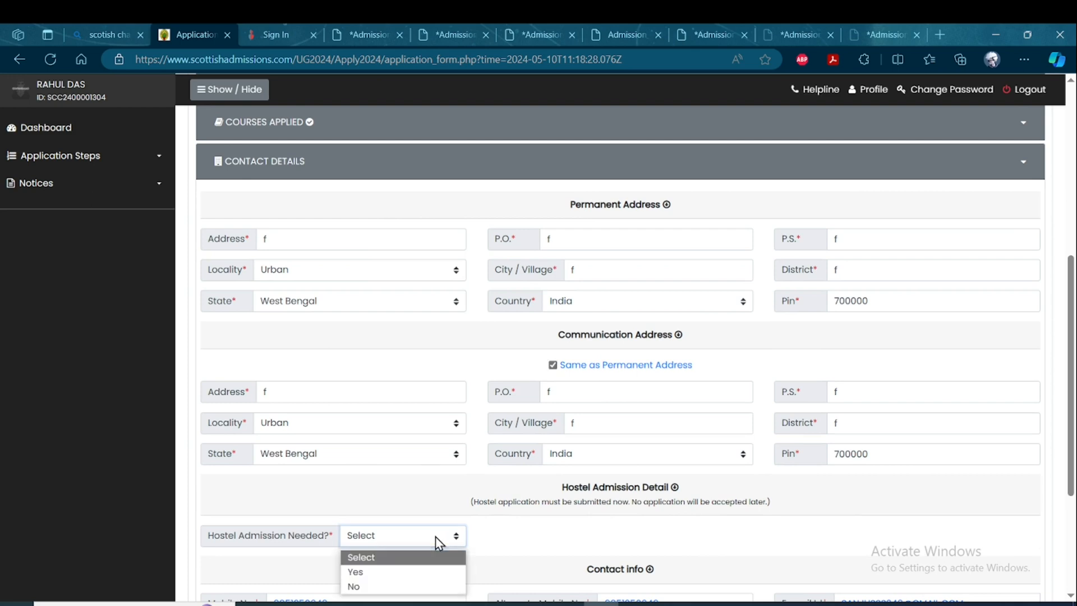
click(391, 586)
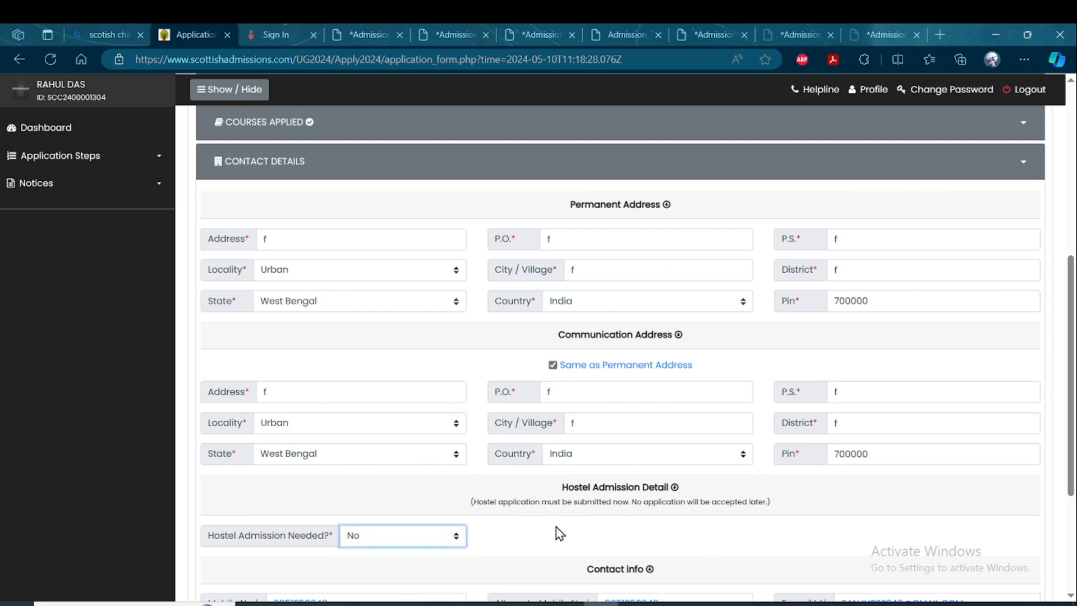
click(775, 604)
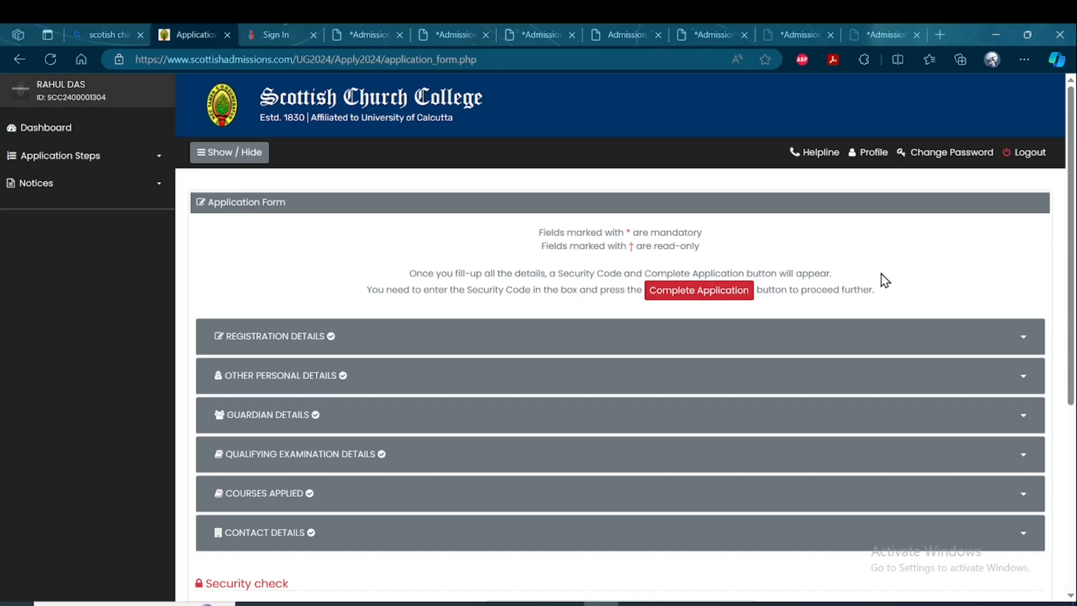
Review the saved registration, guardian and qualifying examination details, including the marksheet.
click(284, 340)
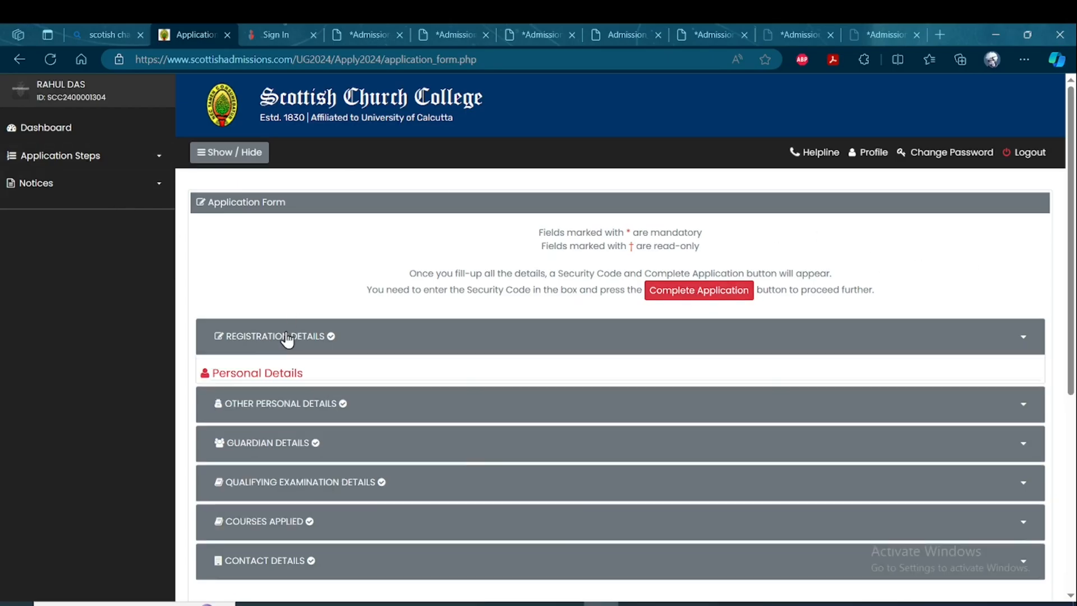
click(284, 340)
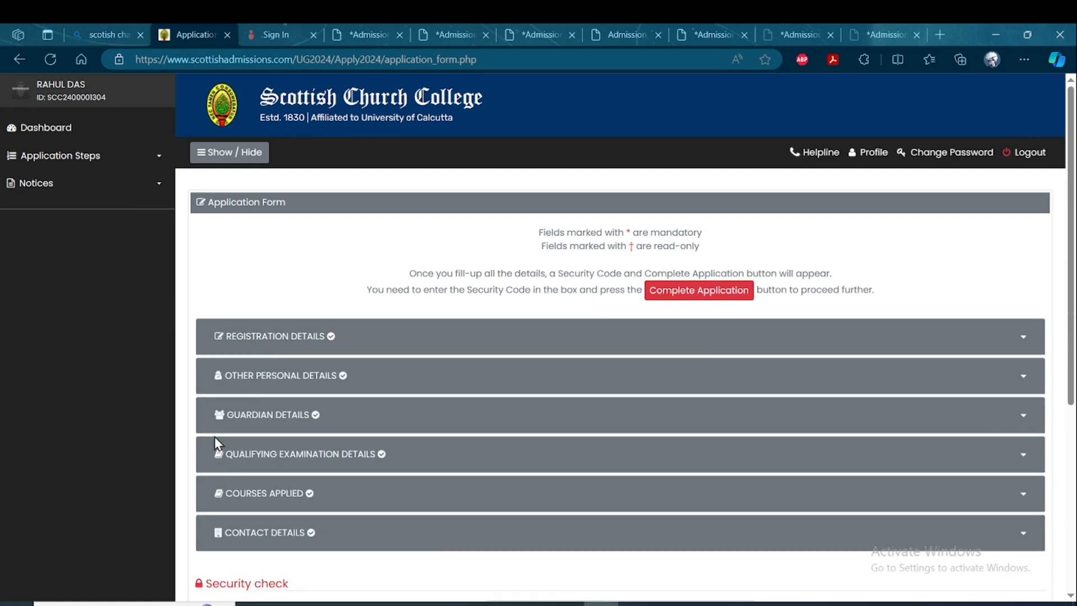
click(219, 421)
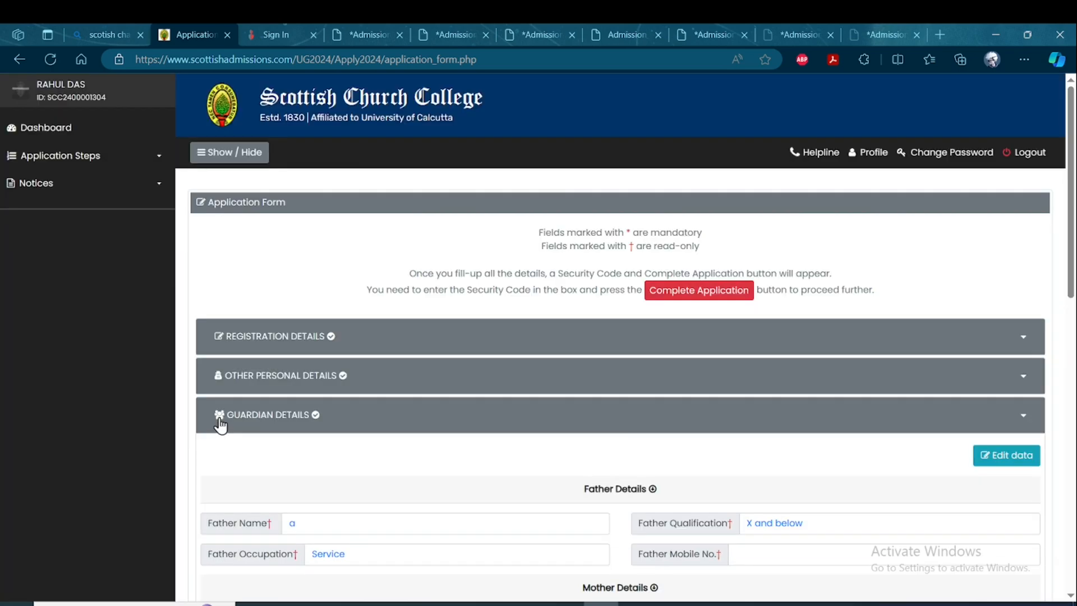
click(219, 425)
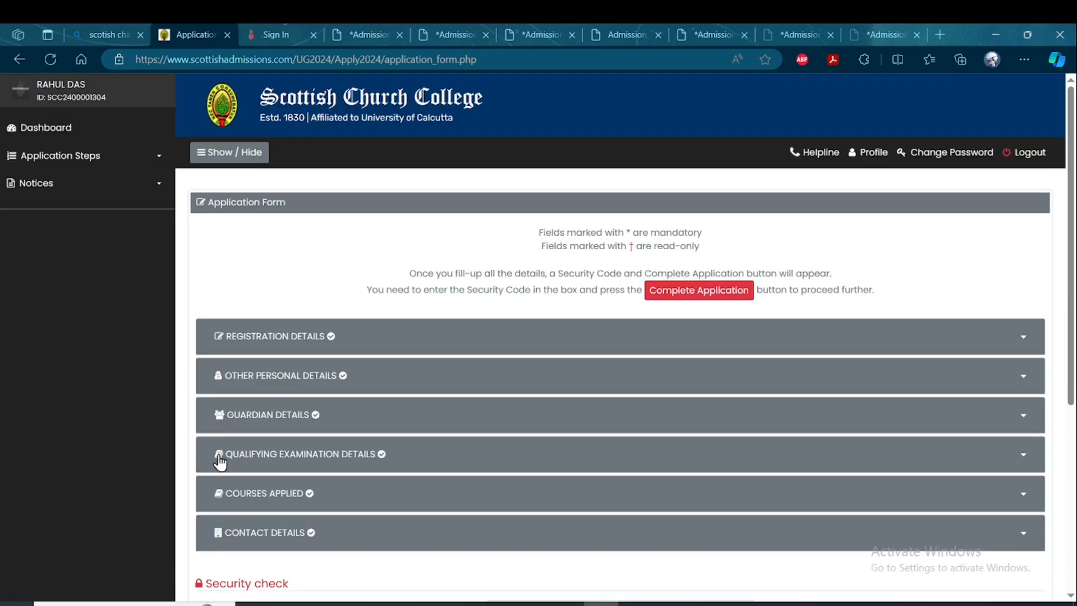
click(220, 461)
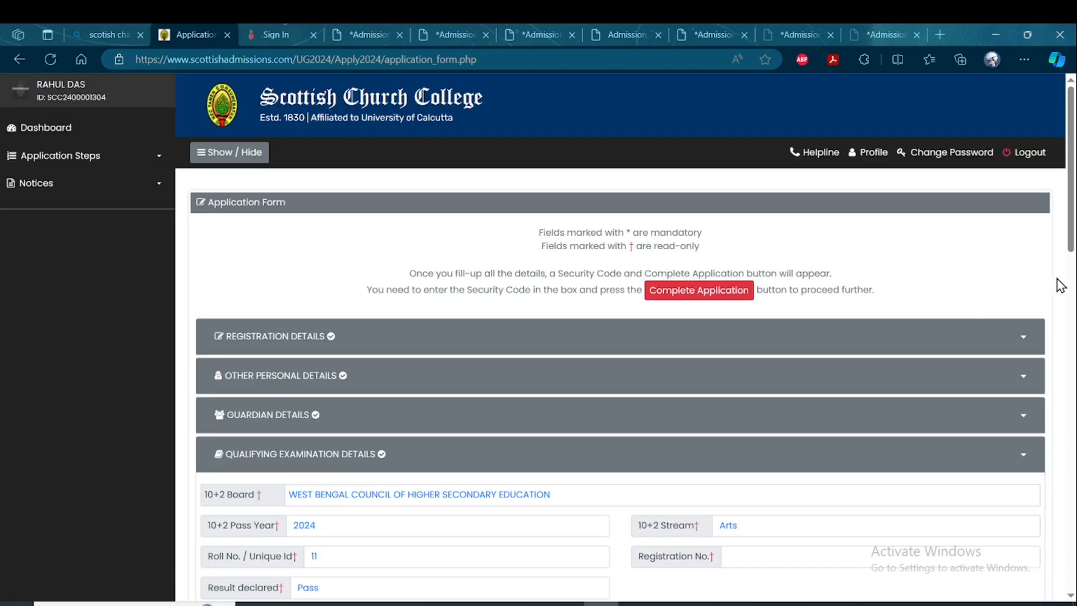
scroll(1060, 284, down, 12)
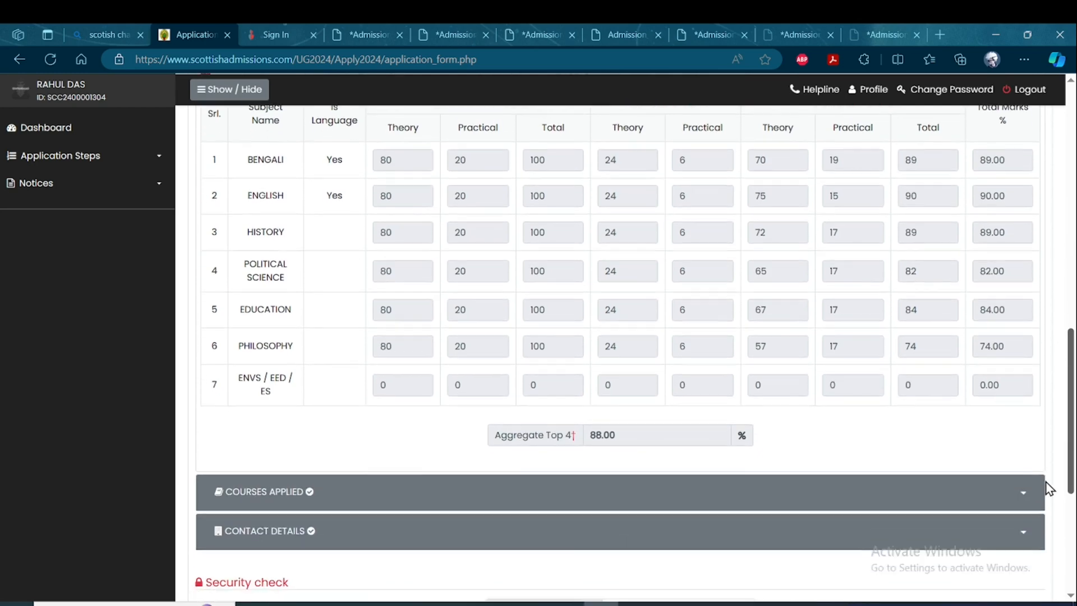
scroll(1047, 487, up, 2)
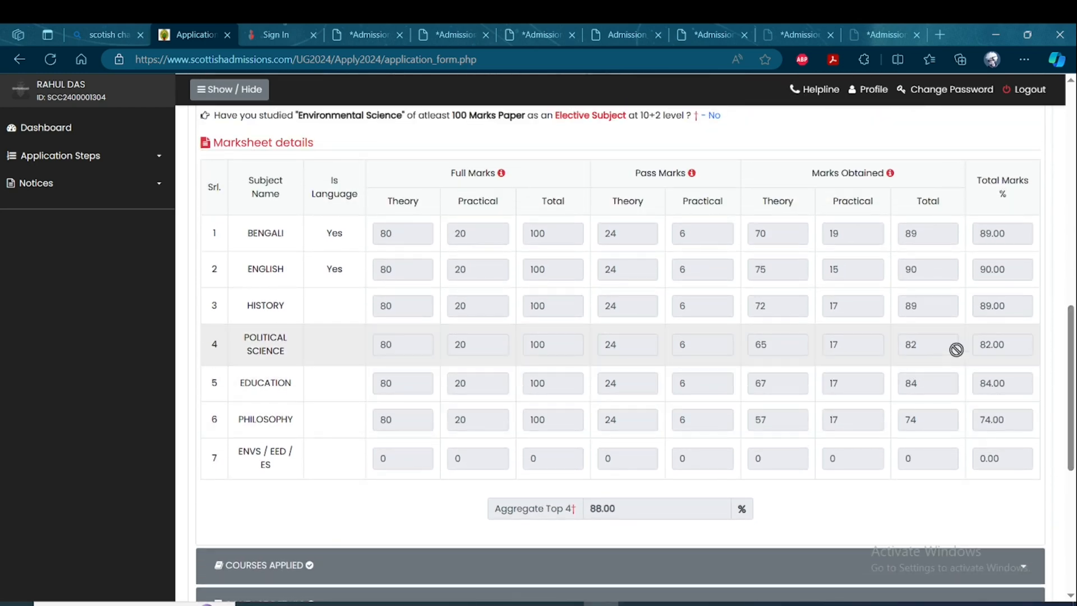
Review the 10+2 board and institution details and the Applied Subject List in the Courses Applied section.
scroll(1068, 365, up, 1)
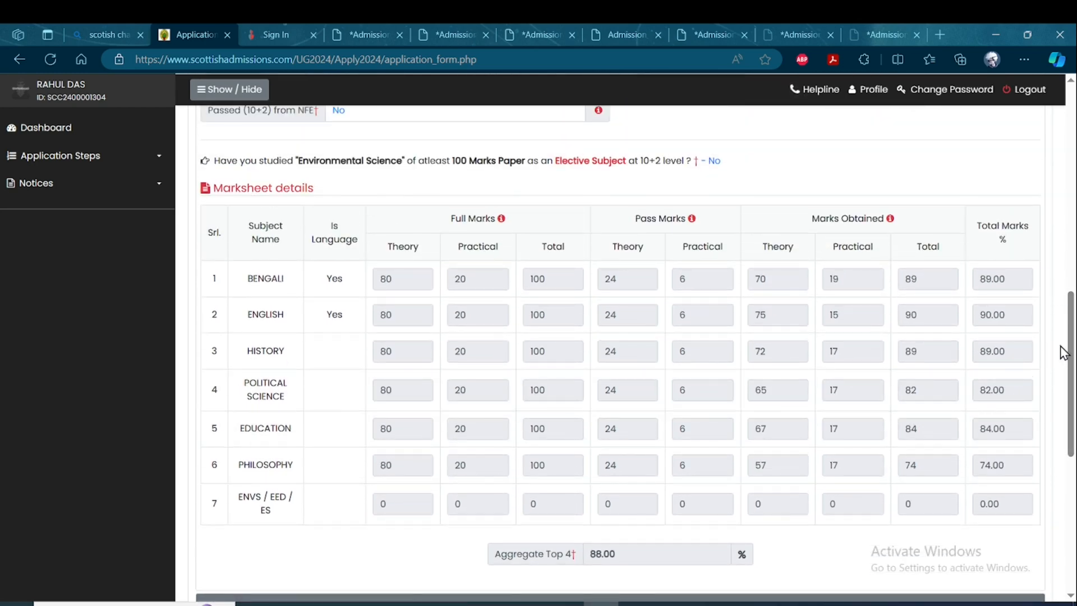
drag(1068, 352, 1070, 317)
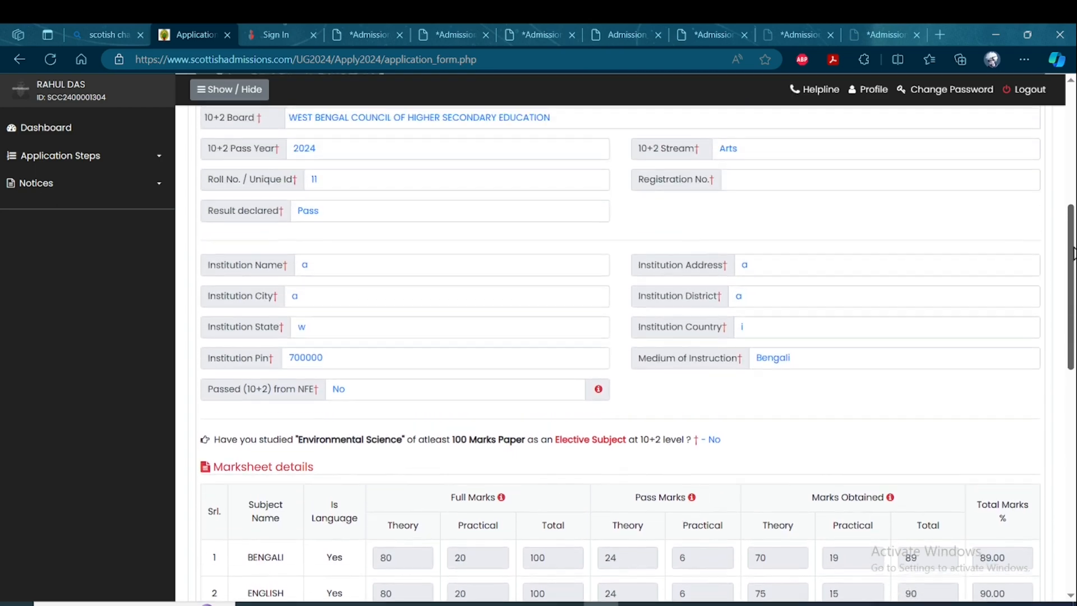
scroll(1071, 253, up, 3)
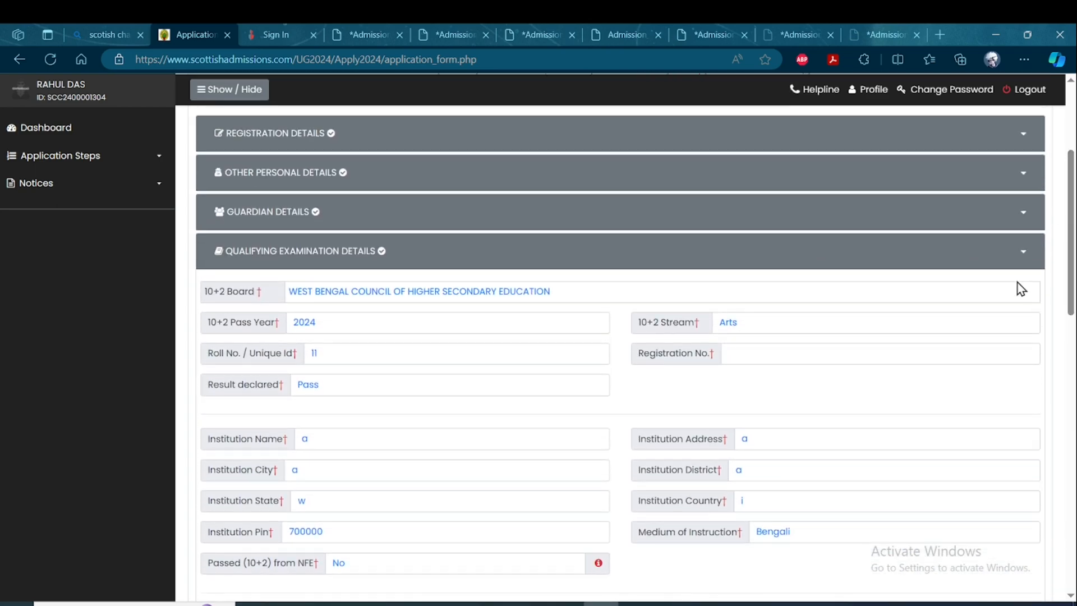
drag(1069, 300, 1061, 564)
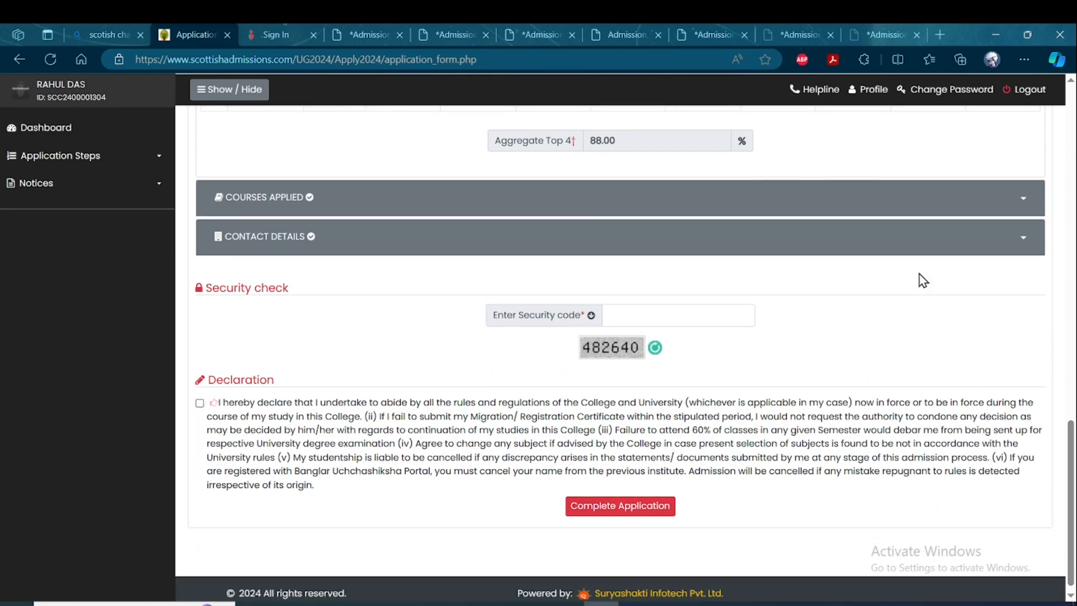
click(911, 210)
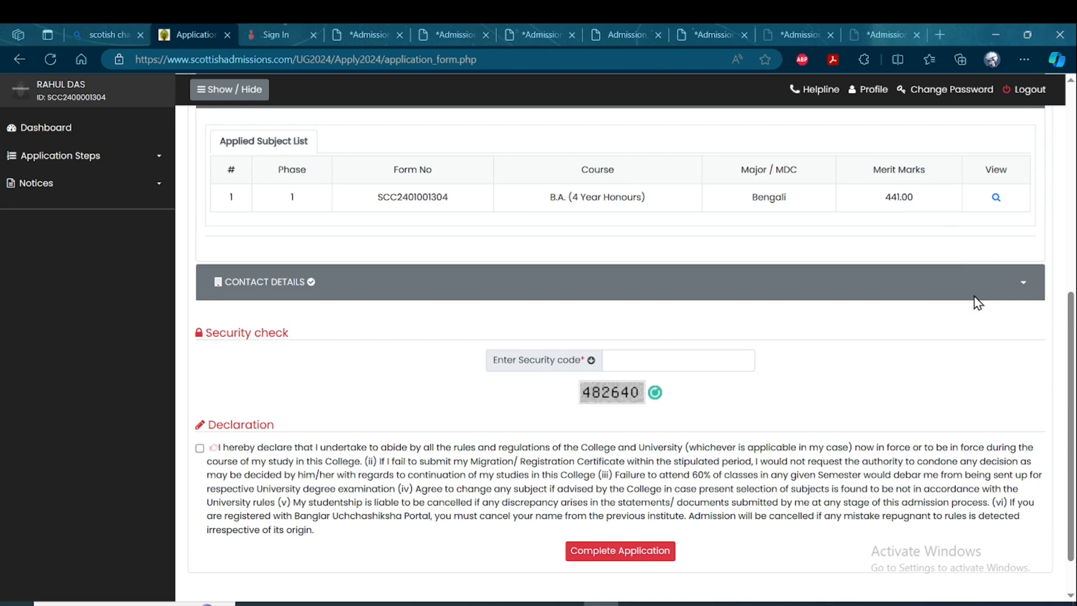
mouse_move(1071, 312)
mouse_down()
mouse_move(1071, 170)
mouse_move(1069, 309)
mouse_move(1060, 313)
mouse_up()
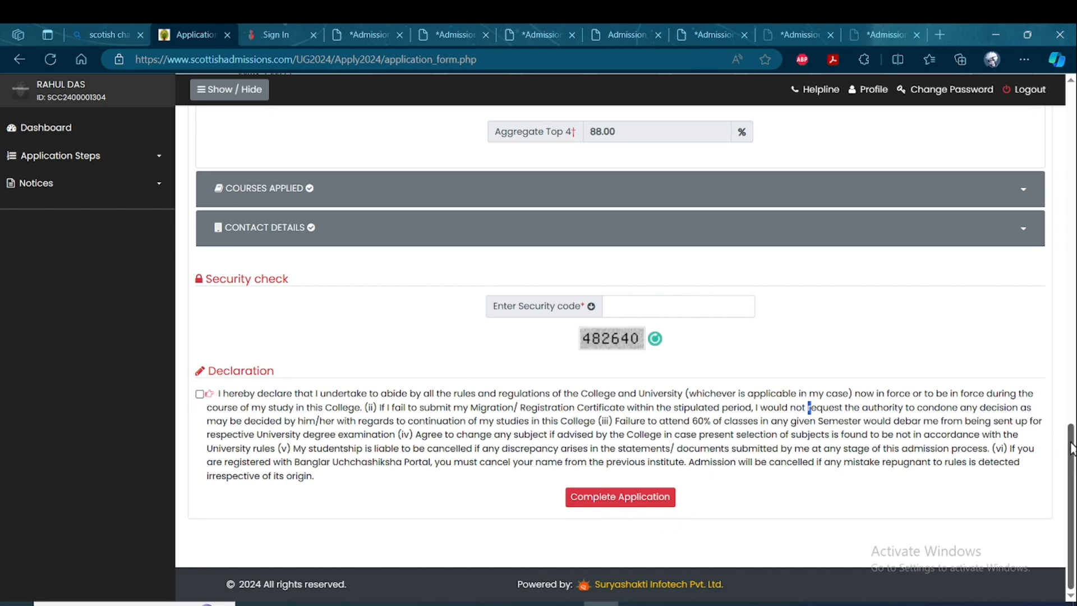
Accept the declaration that the scanned documents are legible and self-attested, and upload the documents.
scroll(1071, 447, up, 2)
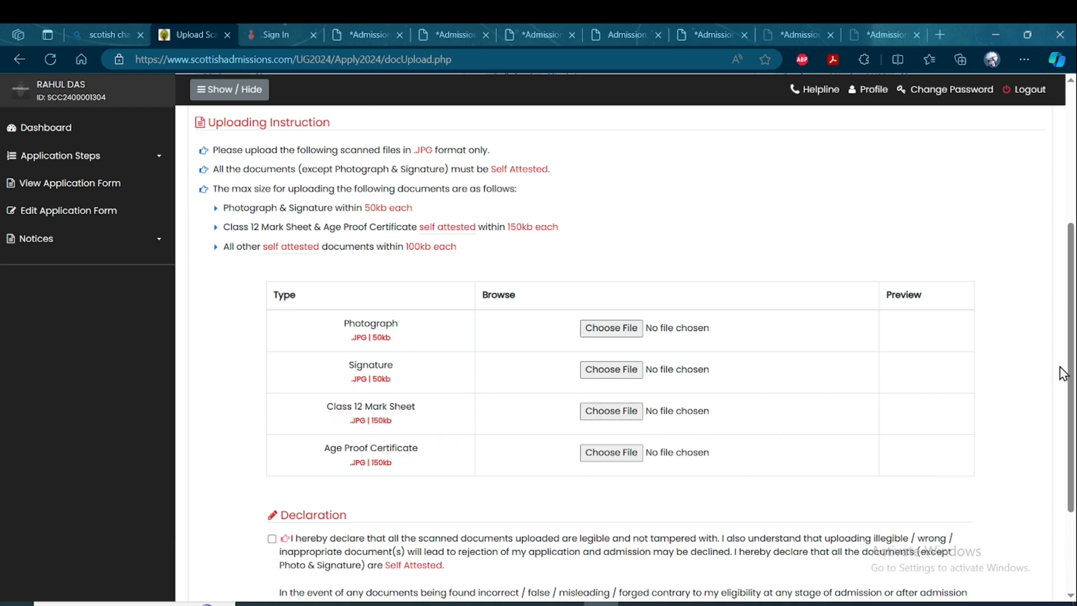
scroll(1063, 373, down, 2)
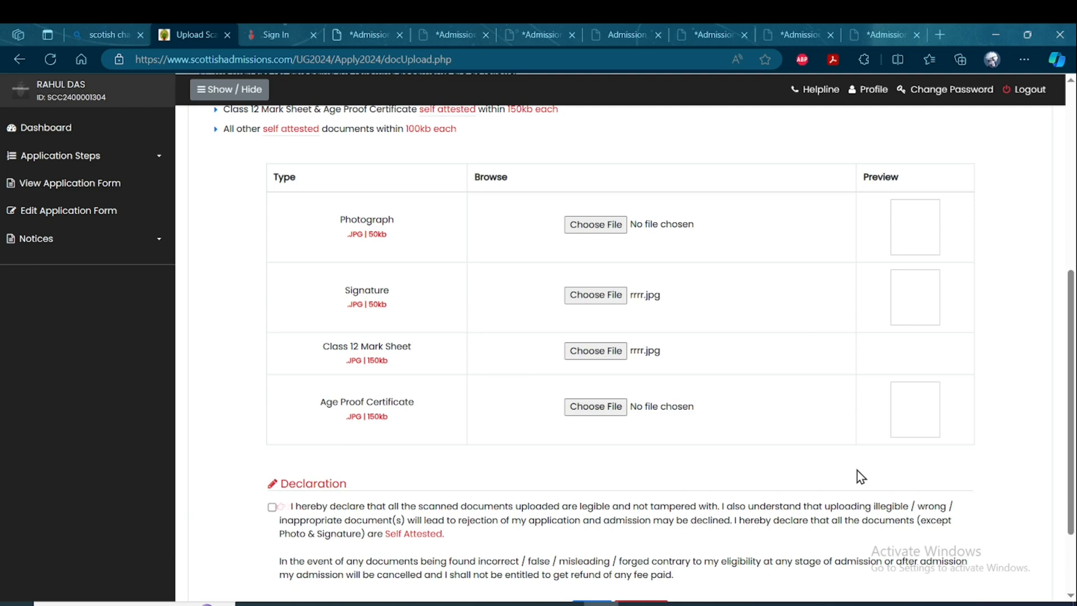
scroll(1071, 420, down, 2)
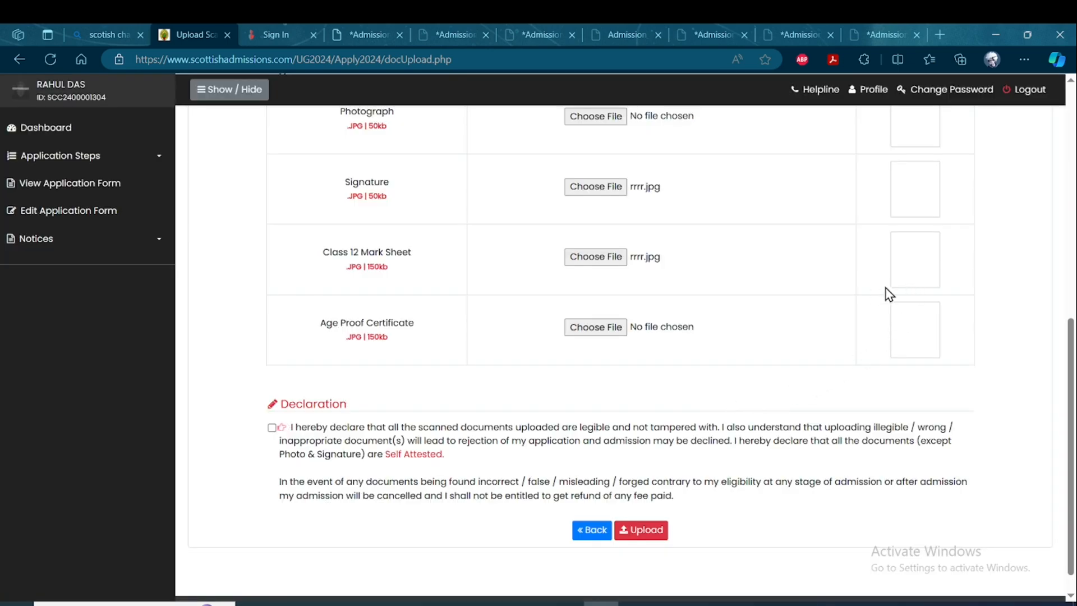
click(272, 427)
click(643, 532)
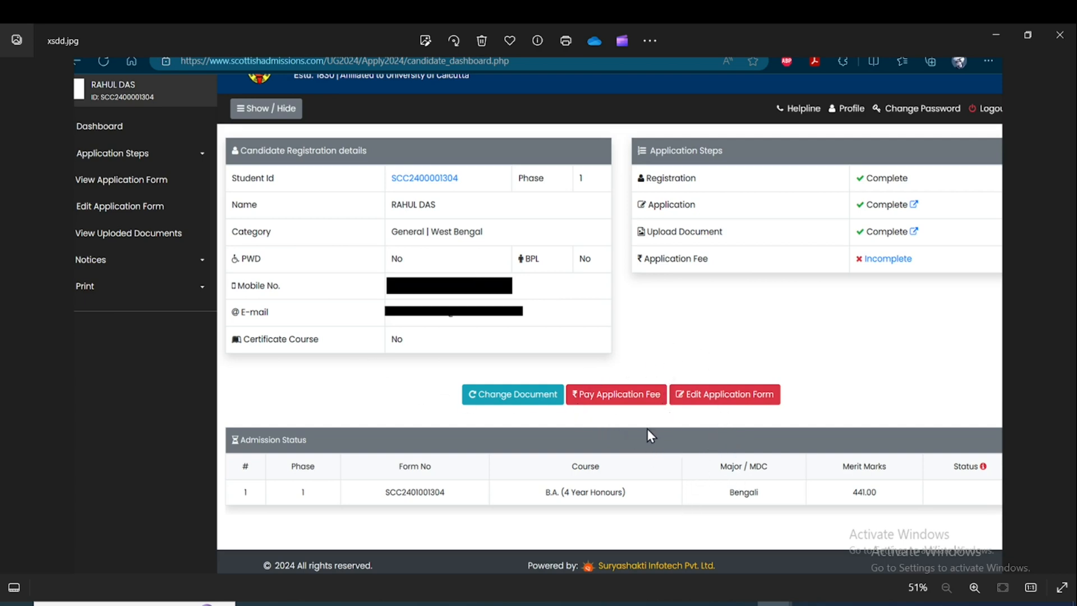
Switch to the browser, proceed to pay the application fee using the online gateway, and view the payment options screenshot.
key(alt+Tab)
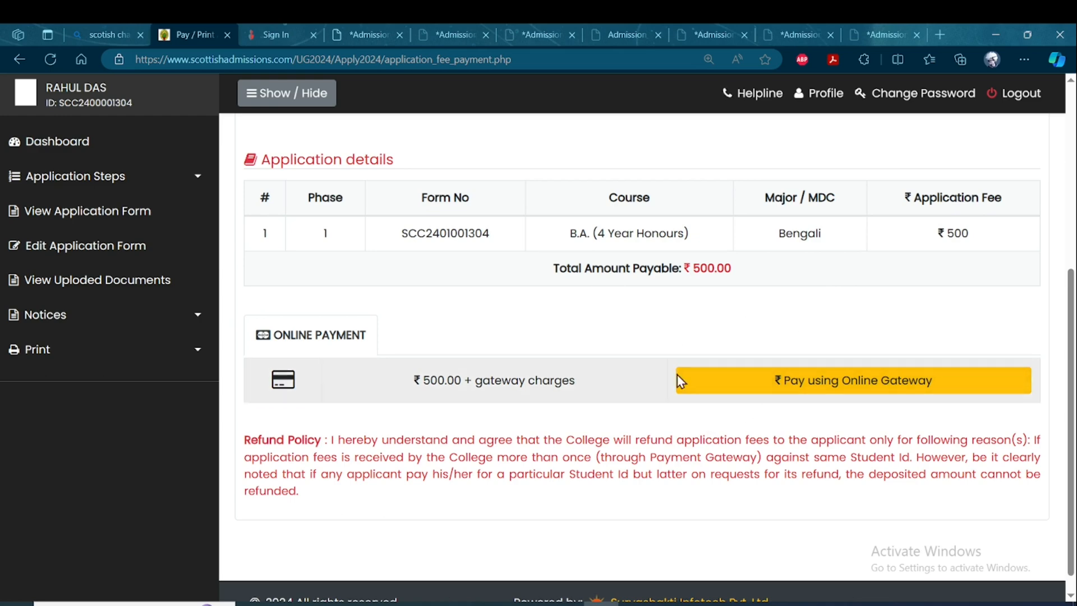
scroll(717, 404, down, 1)
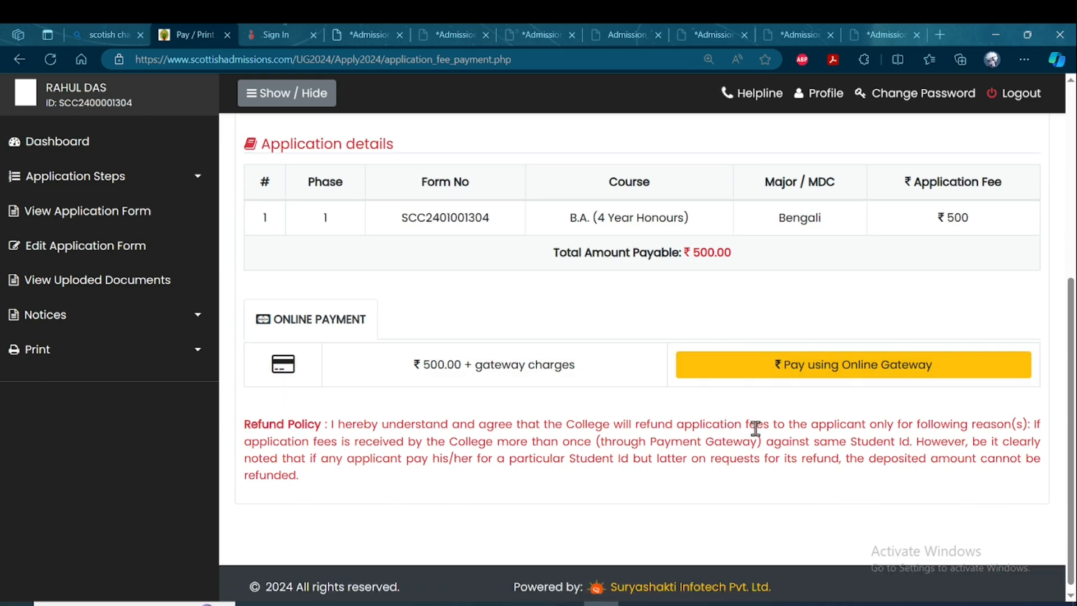
click(855, 374)
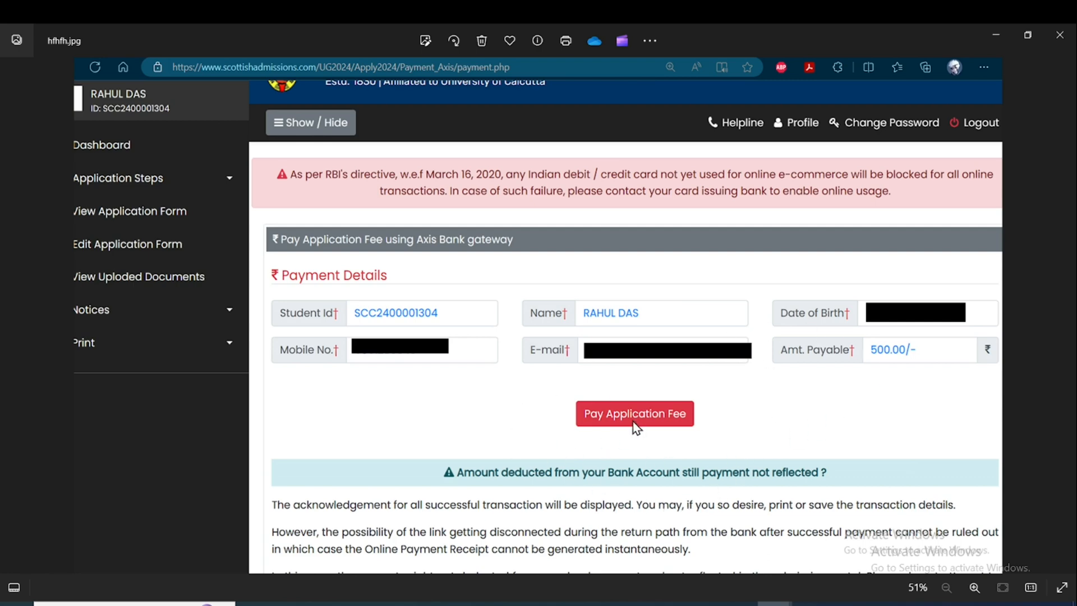
key(Right)
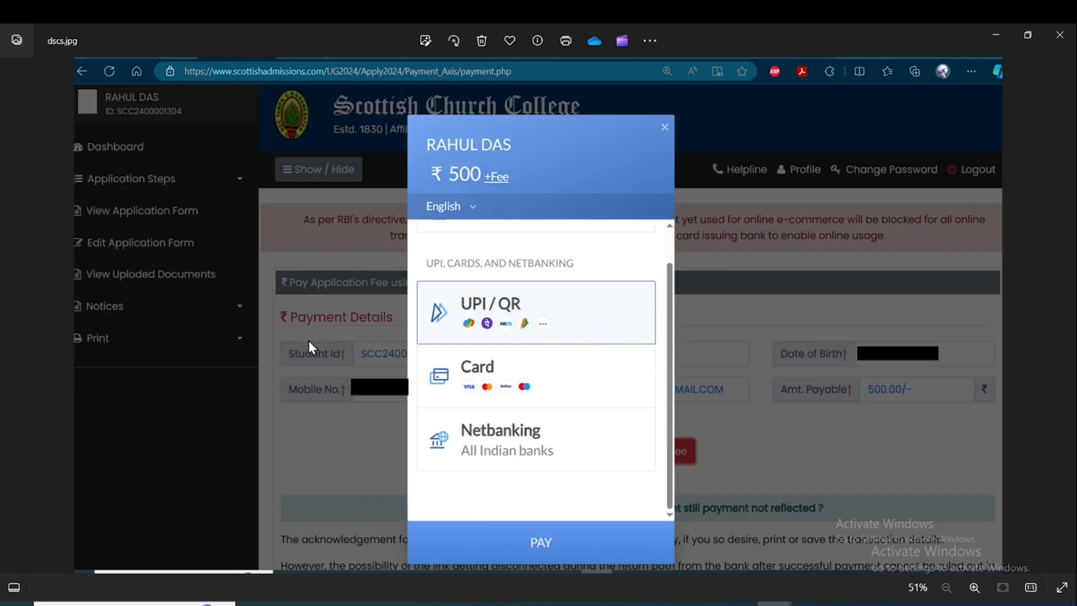